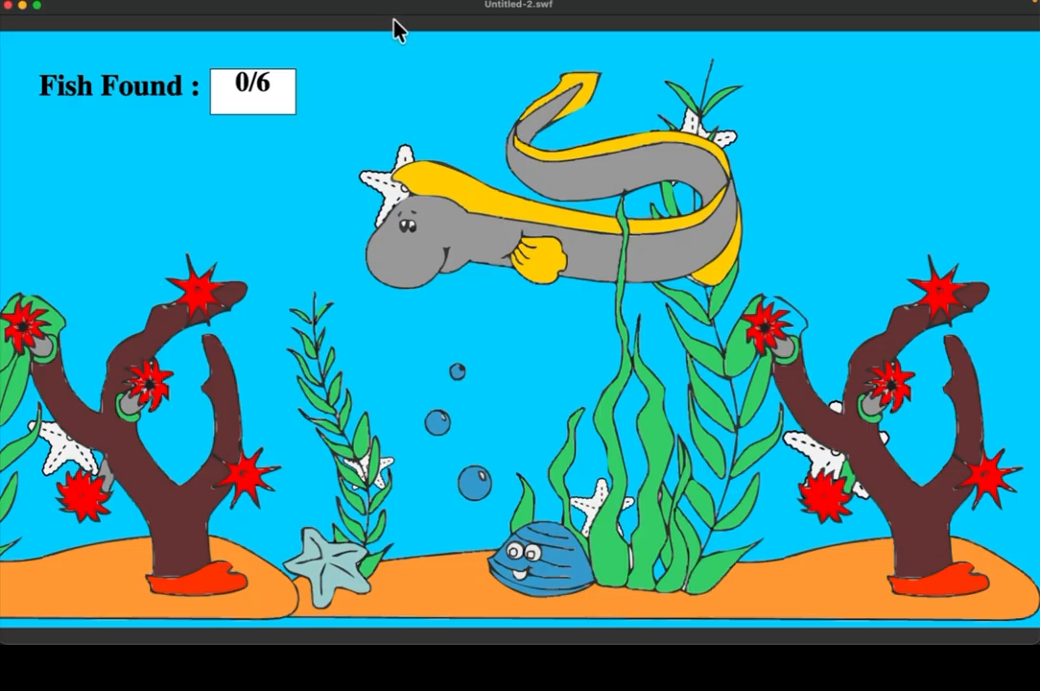
Step: Play-test the finished game by finding all six hidden starfish in the underwater scene, and close the preview
drag(365, 14, 361, 3)
click(59, 427)
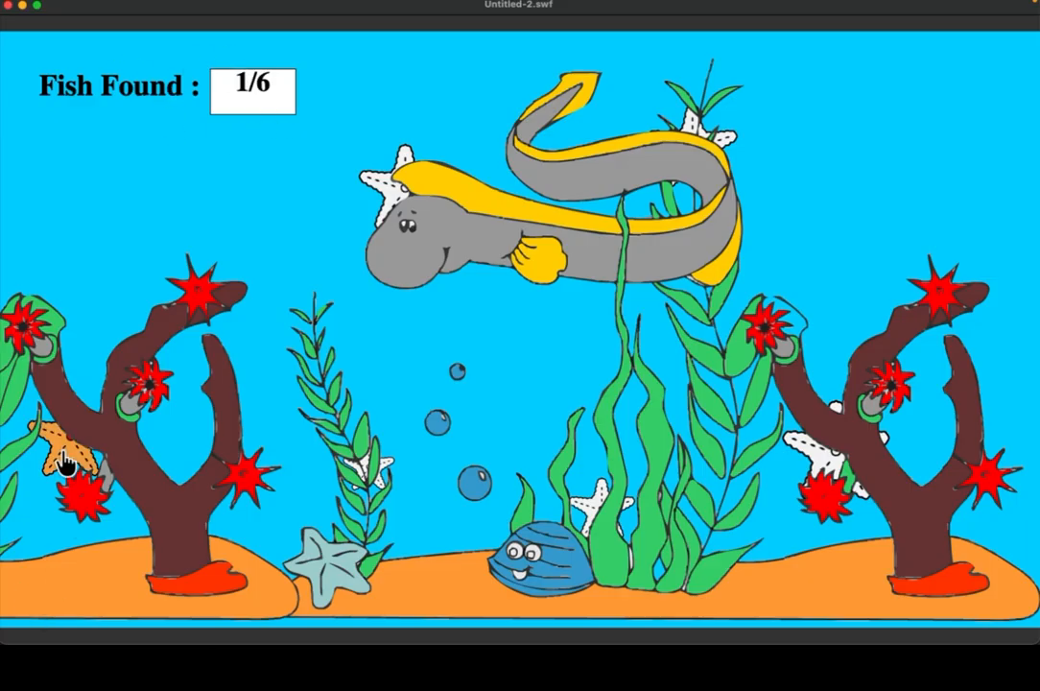
click(390, 213)
click(729, 151)
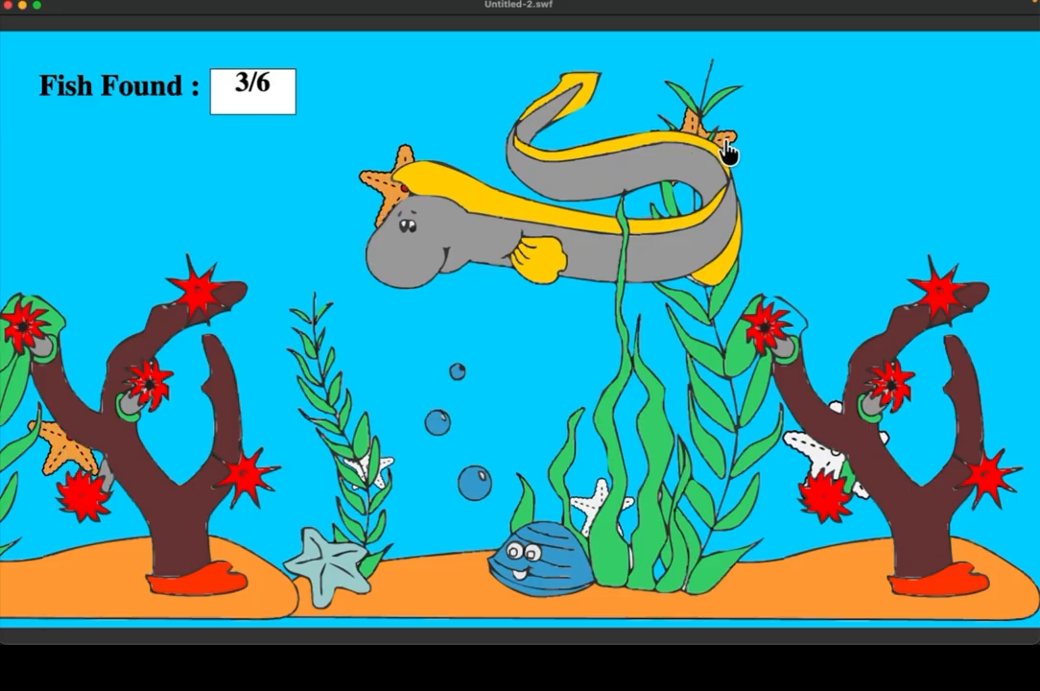
click(798, 462)
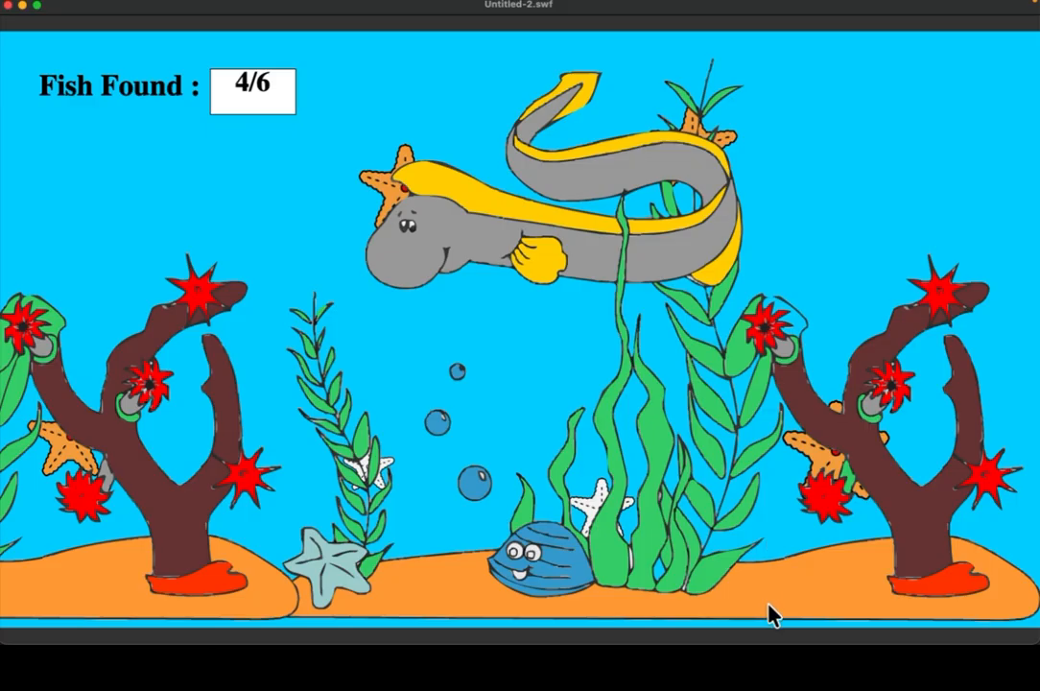
click(600, 518)
click(382, 481)
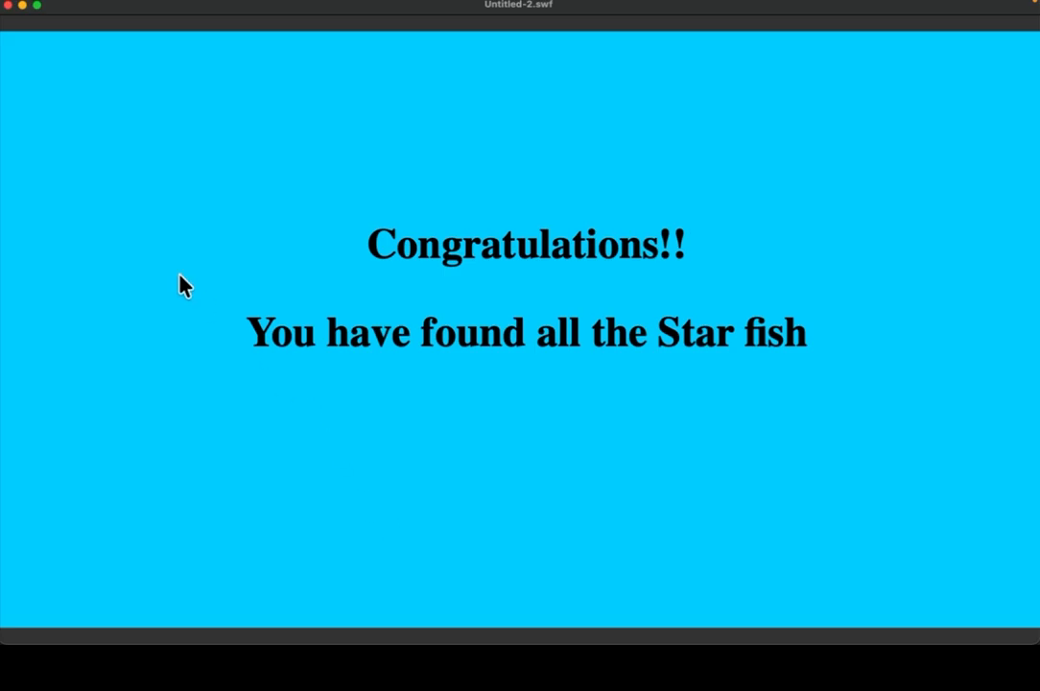
click(7, 5)
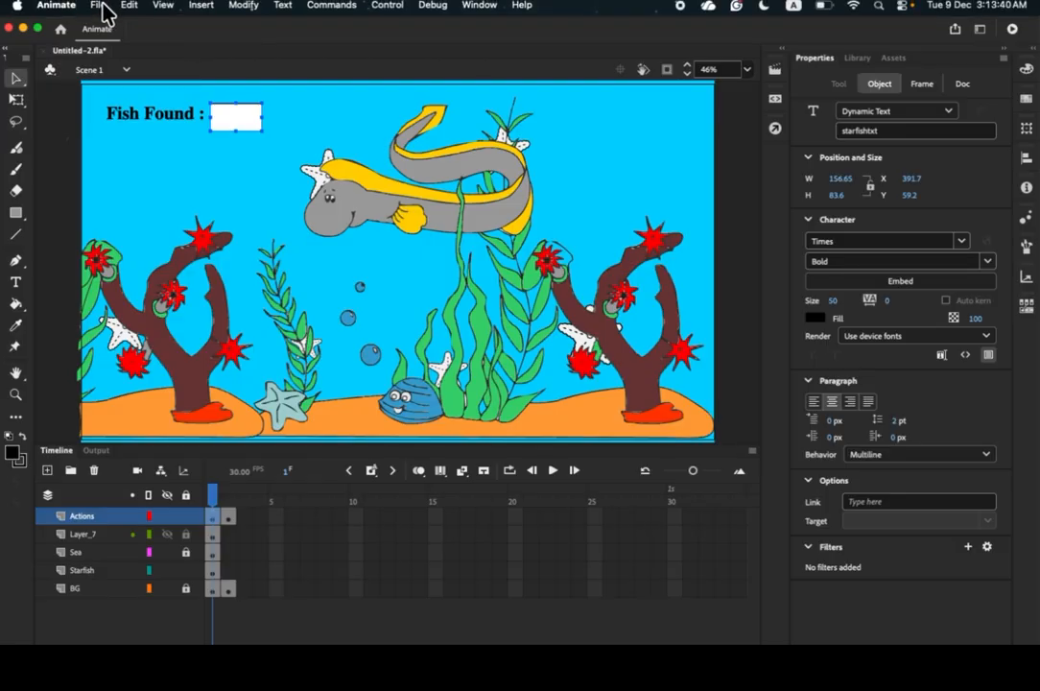
Step: Create a new Full HD 1920 x 1080 ActionScript 3.0 document at 30 fps and fit the stage in the window
click(101, 6)
click(111, 27)
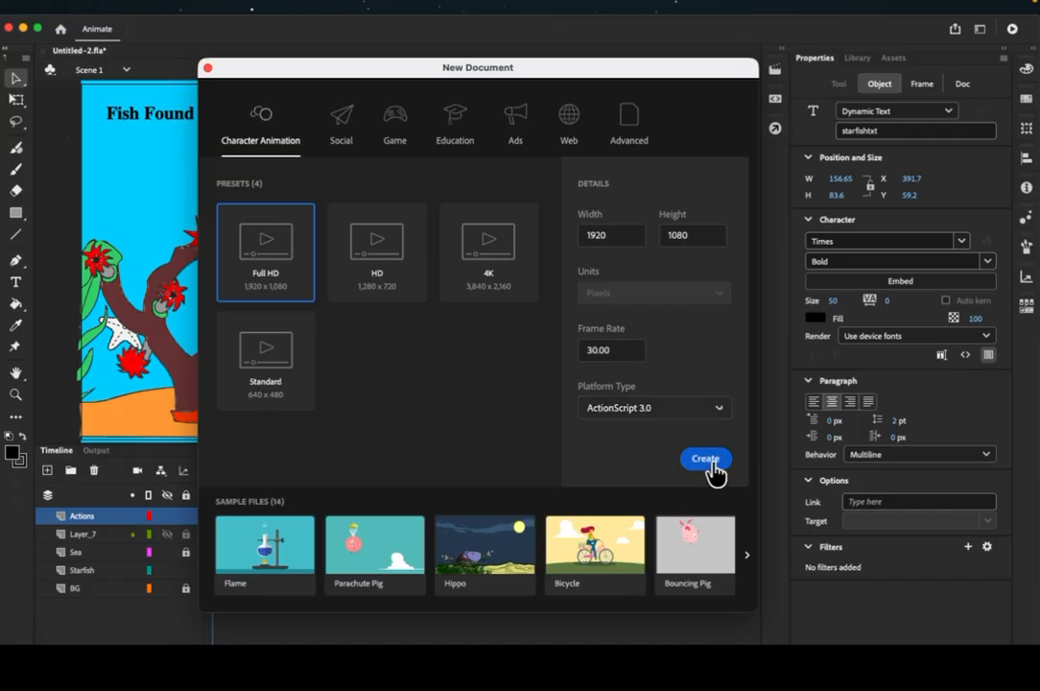
click(712, 462)
click(746, 70)
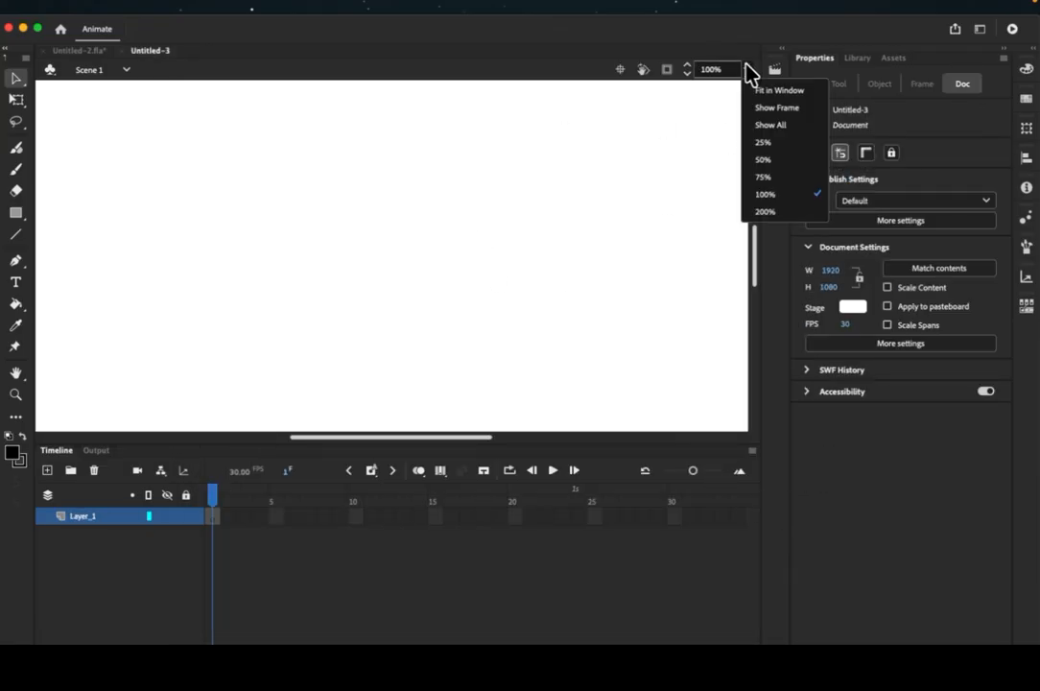
click(760, 92)
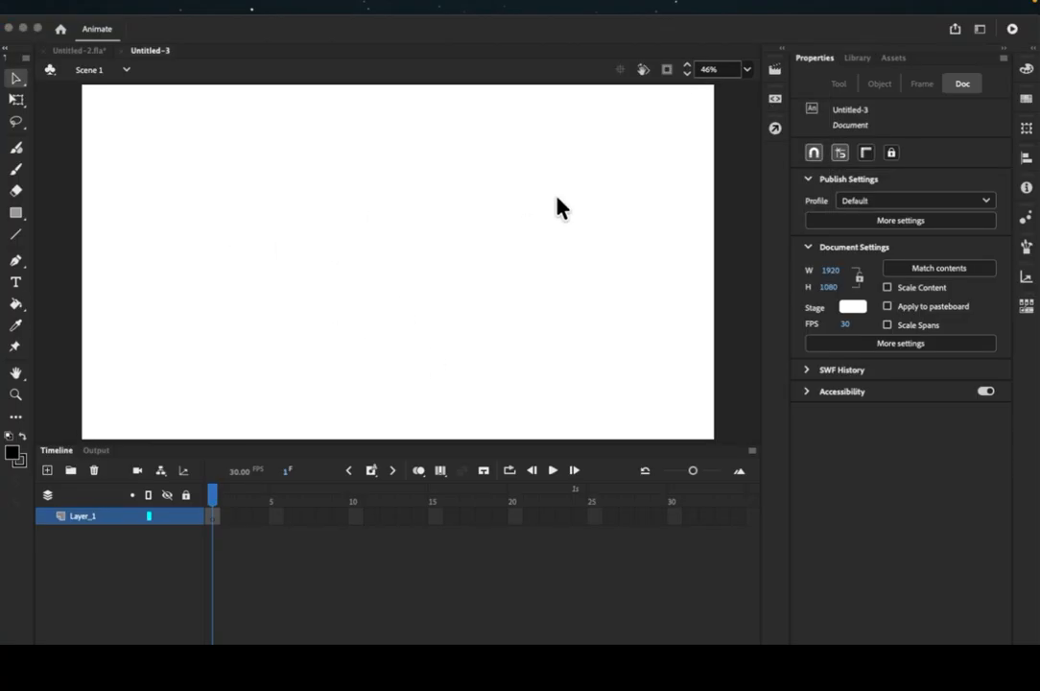
Step: Import the under-the-sea drawing and the starfish drawing into the library and preview both images
click(858, 61)
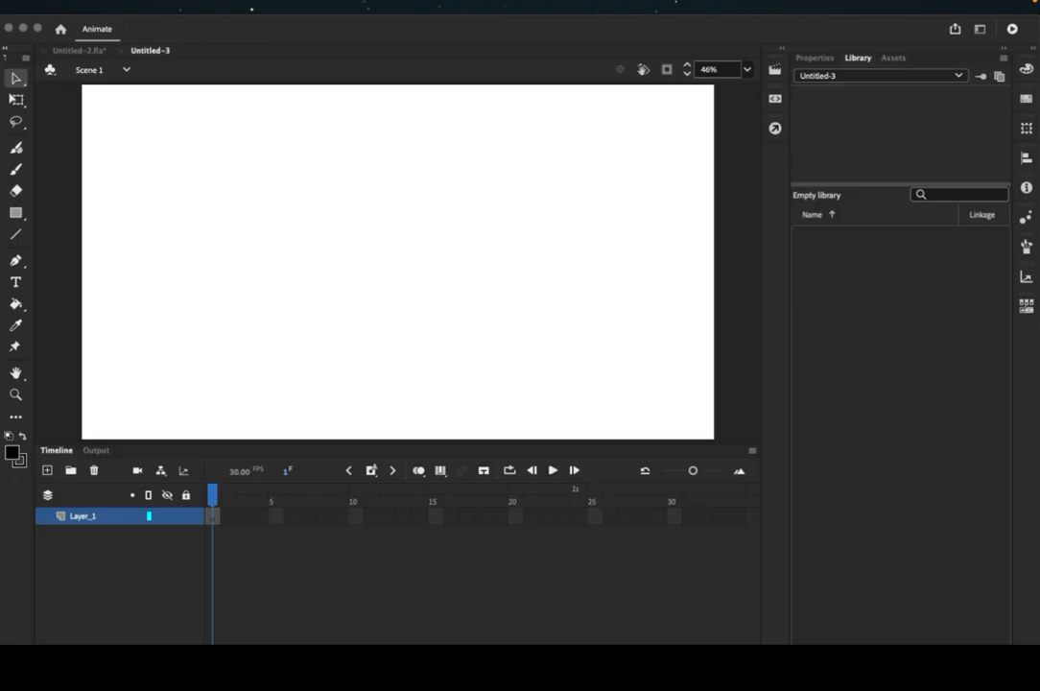
drag(613, 323, 918, 320)
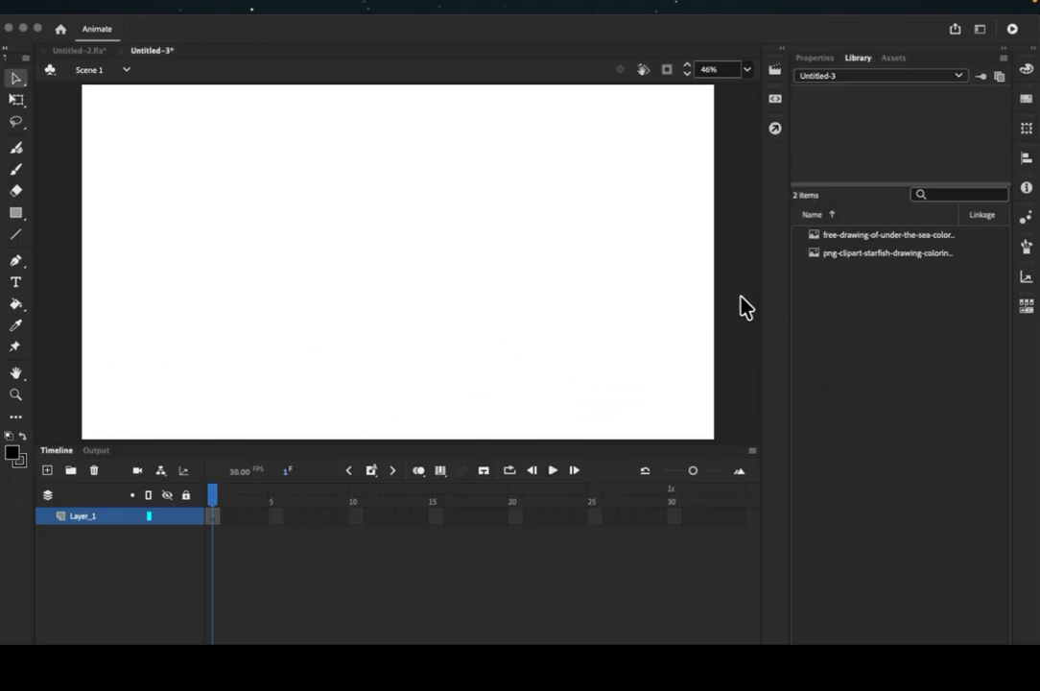
click(877, 254)
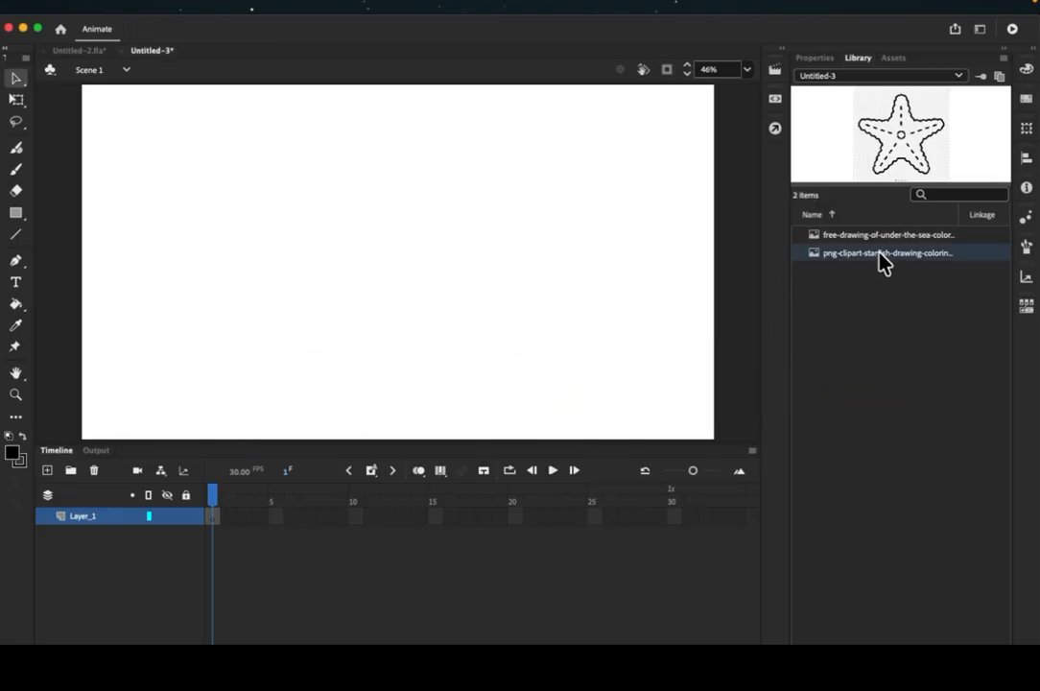
click(871, 240)
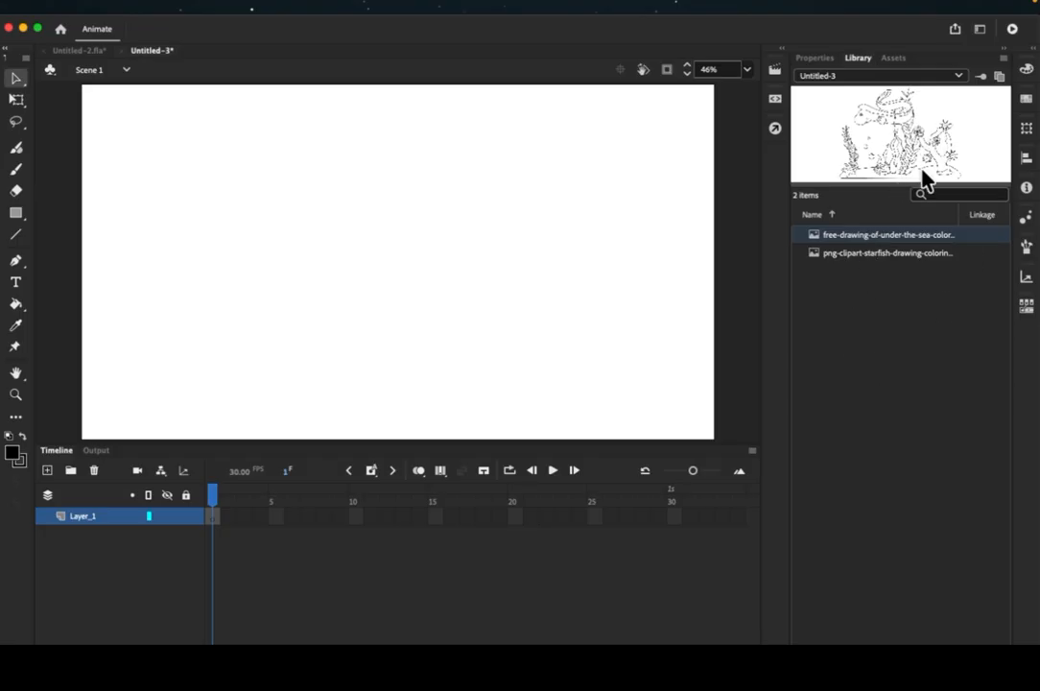
click(880, 351)
Step: Place the starfish image from the library on the stage, near the middle
click(853, 254)
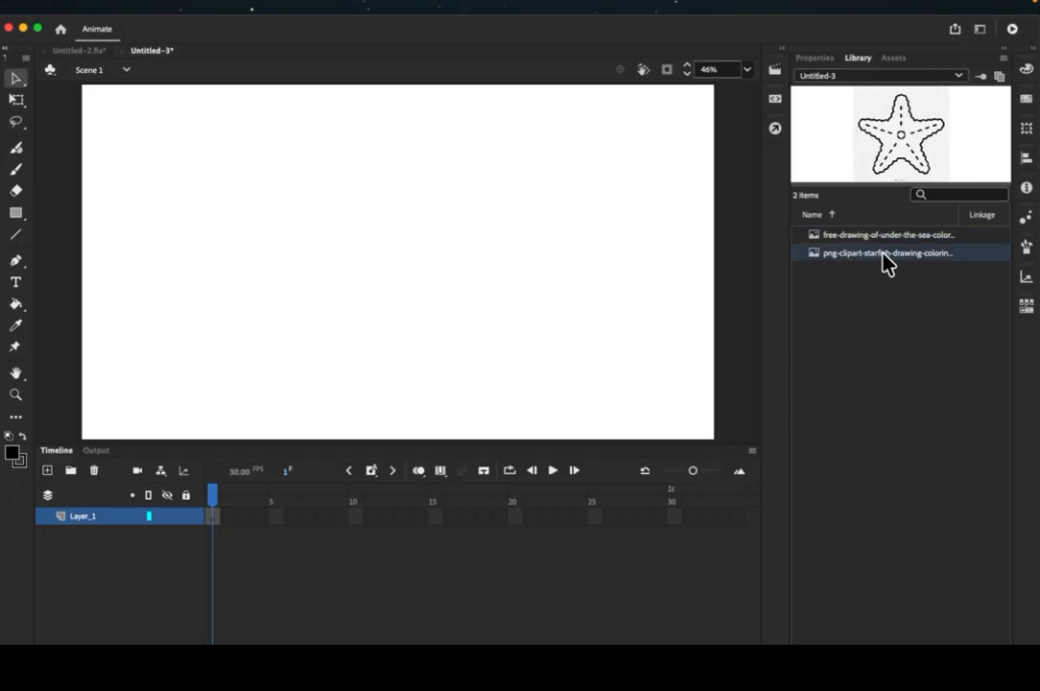
drag(794, 254, 325, 257)
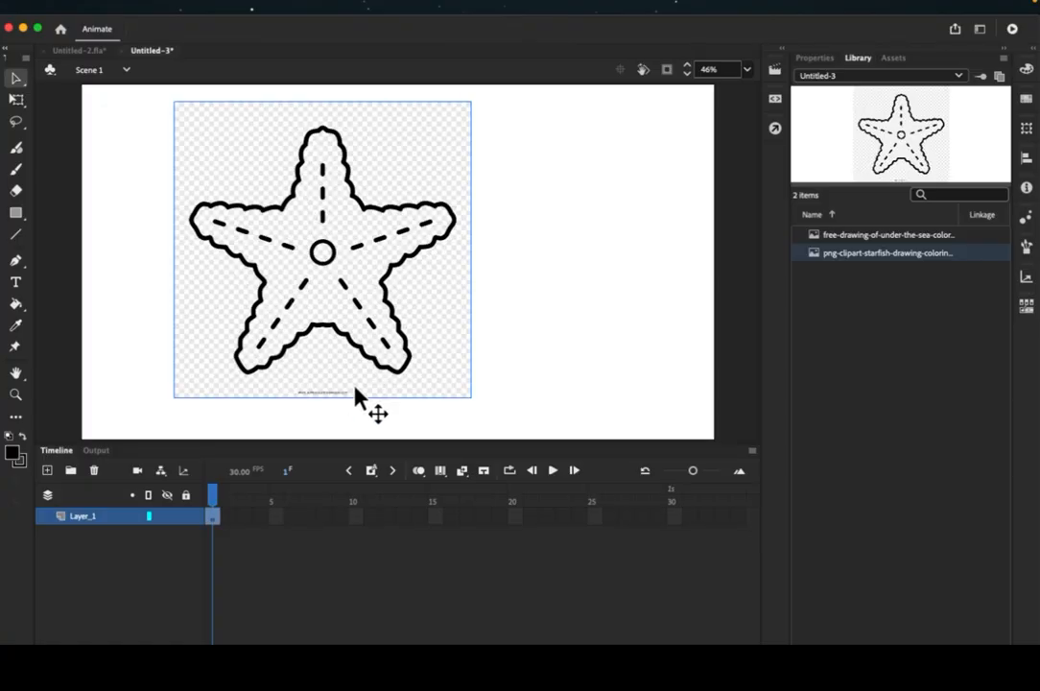
drag(429, 192, 466, 214)
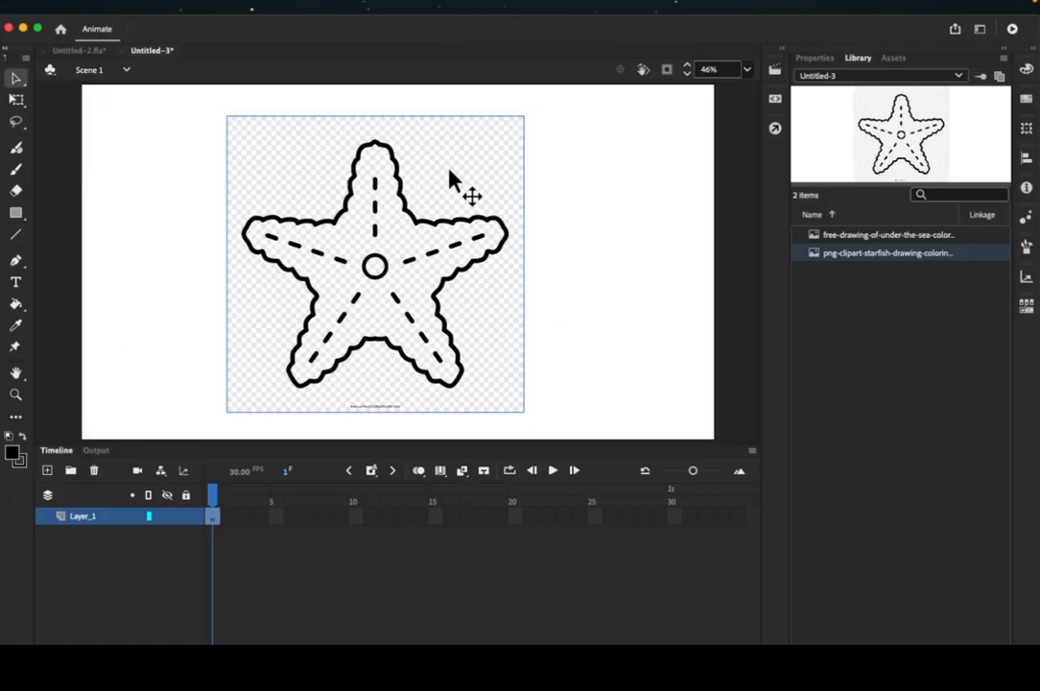
Step: Try to erase part of the starfish bitmap on the stage with the Eraser tool
click(15, 234)
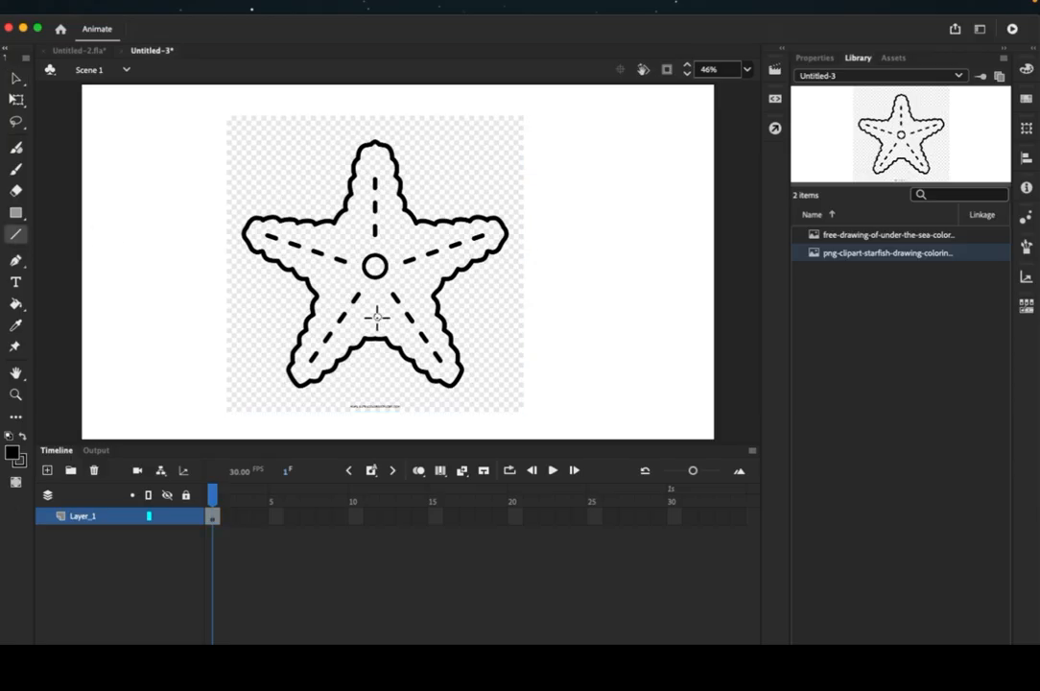
click(15, 190)
mouse_move(351, 166)
mouse_down()
mouse_move(334, 199)
mouse_move(364, 245)
mouse_move(378, 314)
mouse_up()
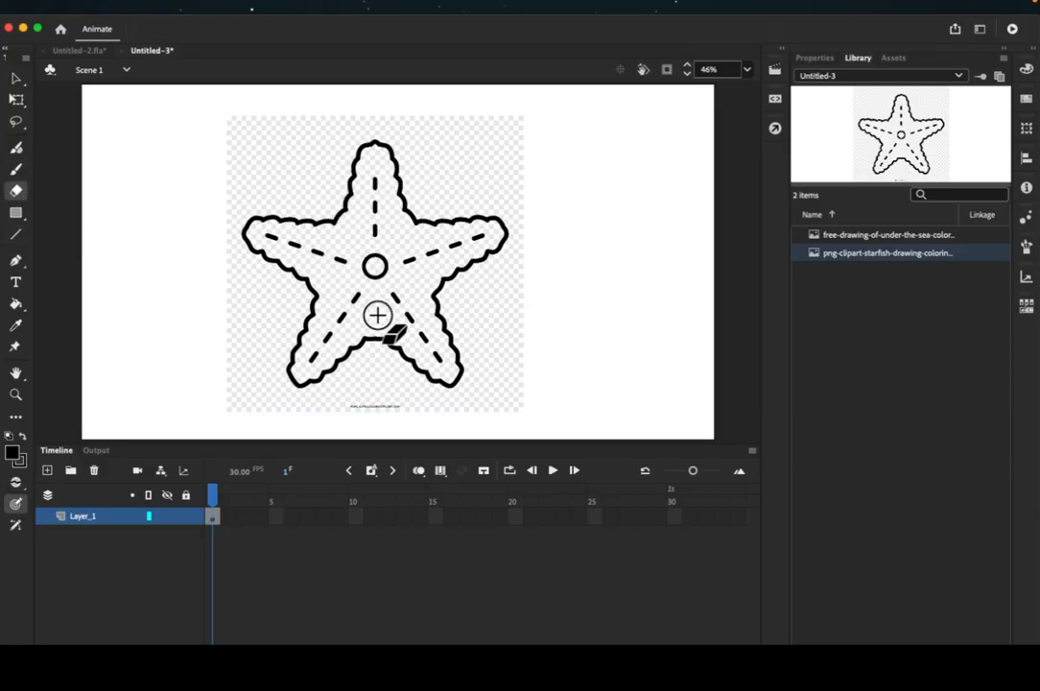
click(15, 78)
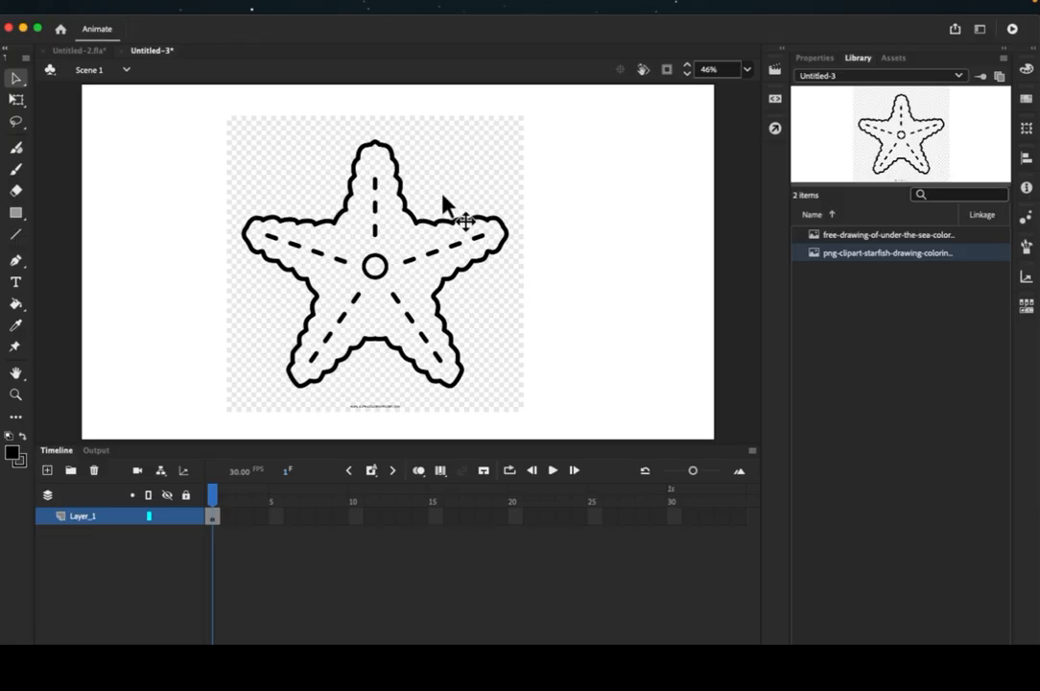
Step: Trace the starfish bitmap with color threshold 100, minimum area 8 pixels, and Normal corner threshold and curve fit
drag(441, 204, 458, 191)
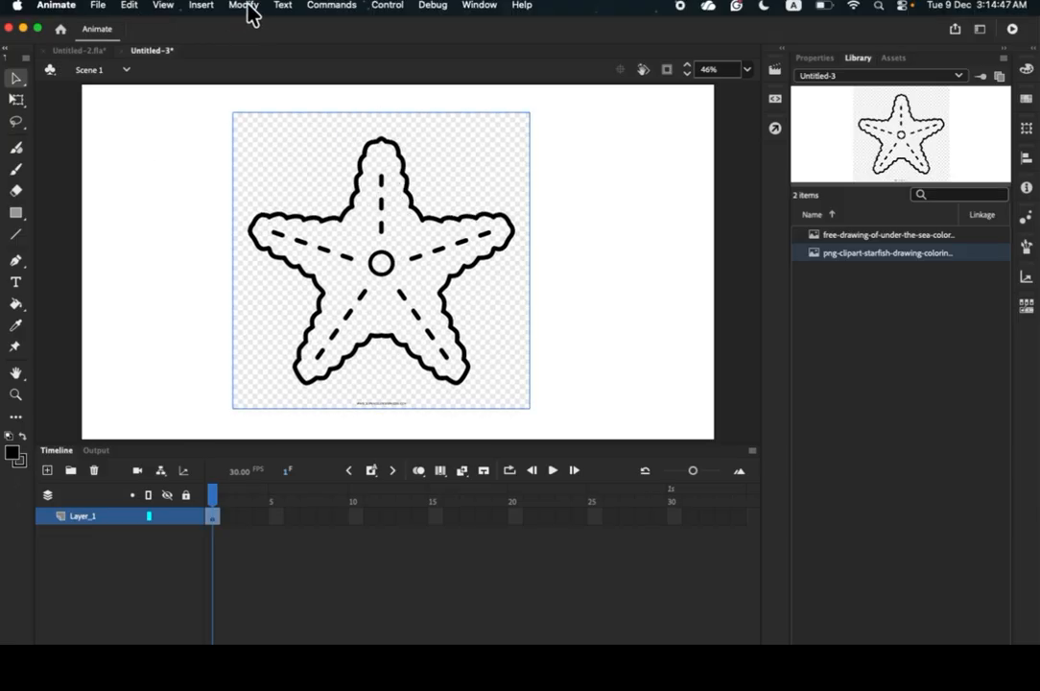
click(245, 7)
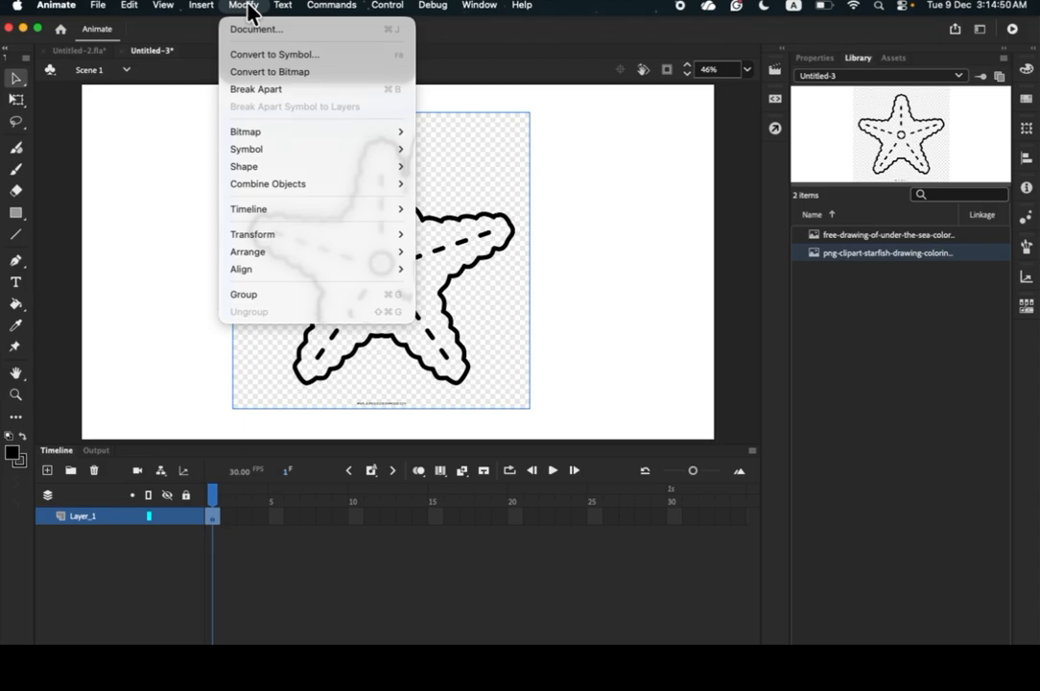
mouse_move(262, 133)
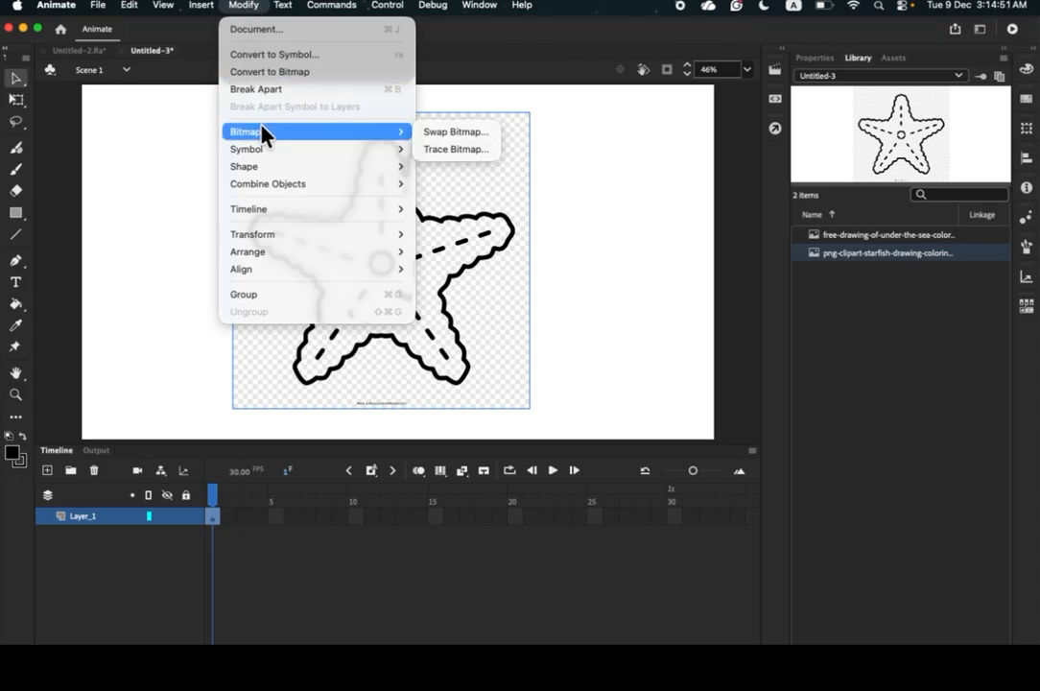
click(451, 149)
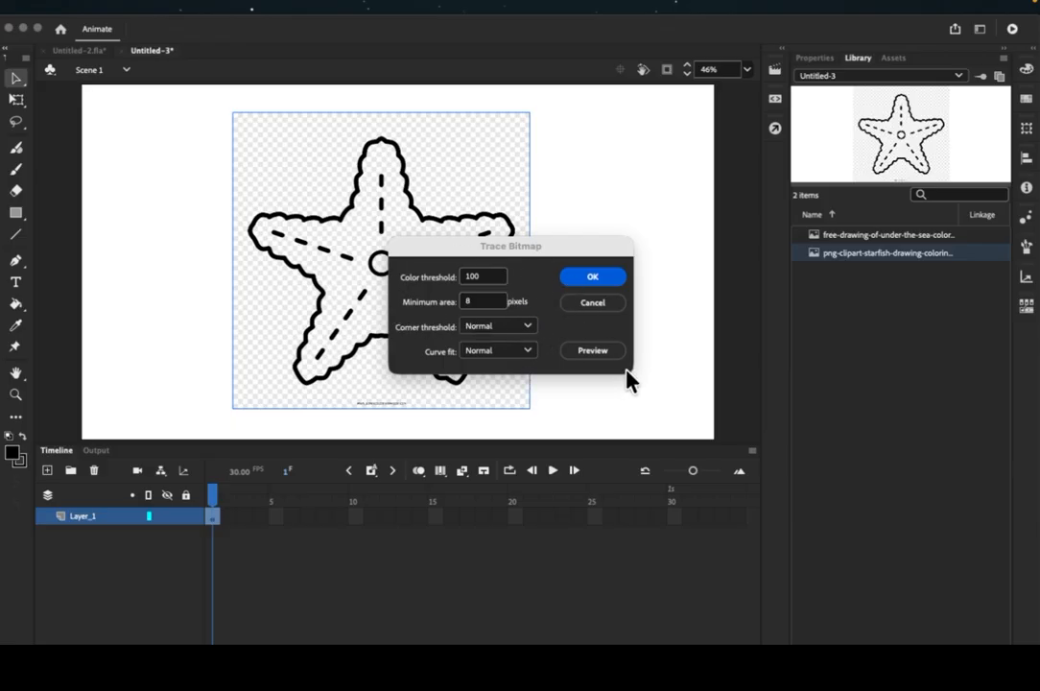
click(590, 286)
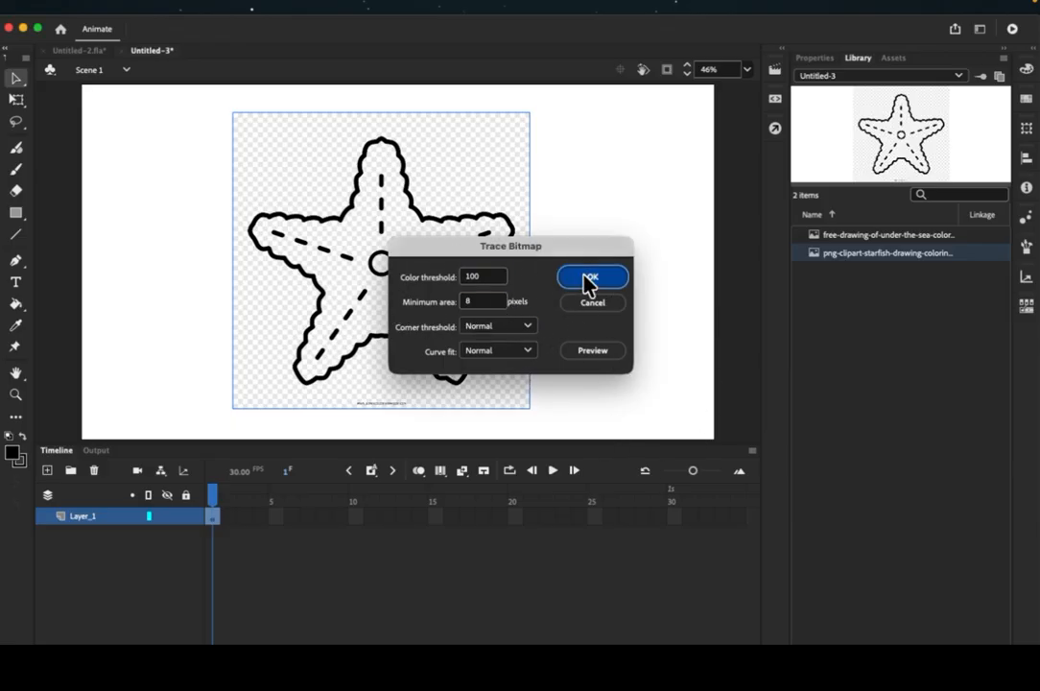
click(578, 270)
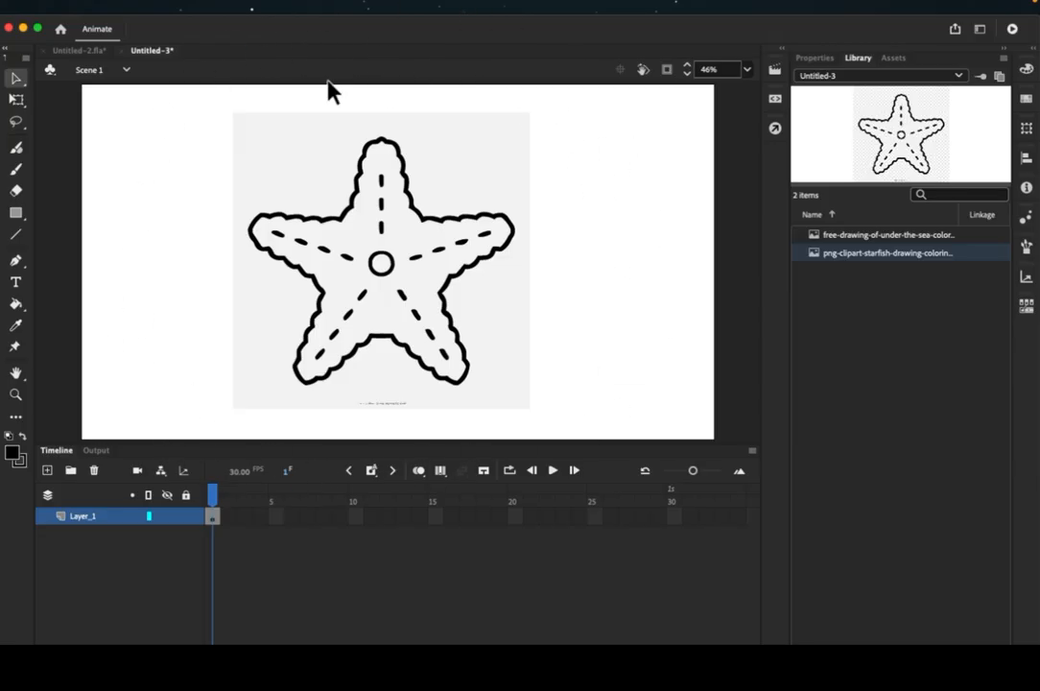
Step: Delete the grey background around the traced starfish and erase the leftover small text beneath it
click(501, 178)
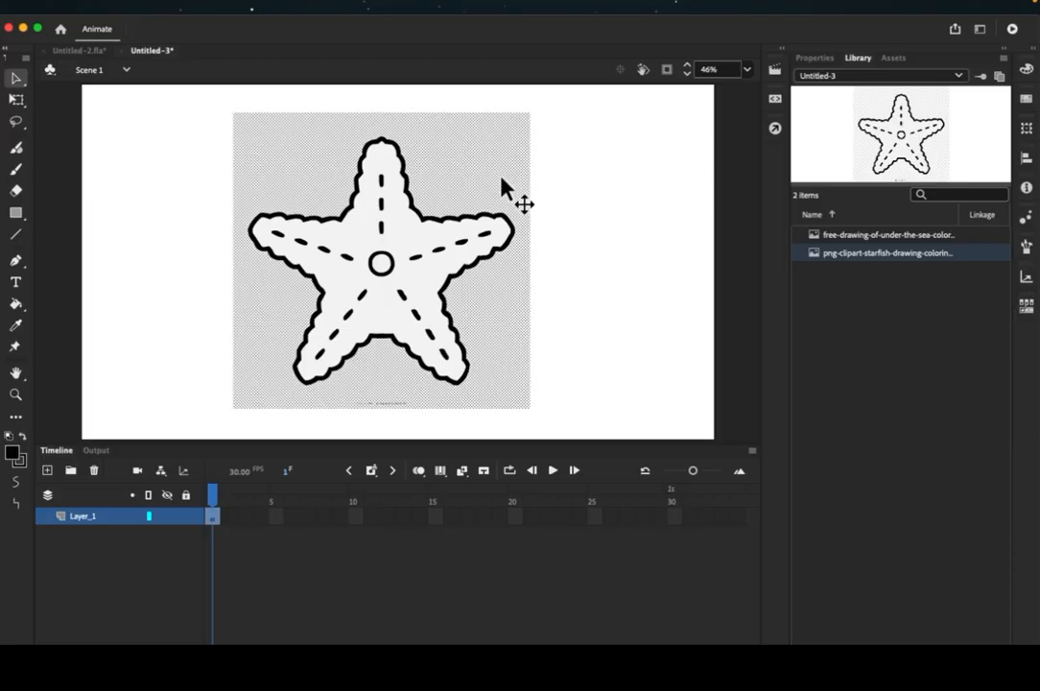
key(Delete)
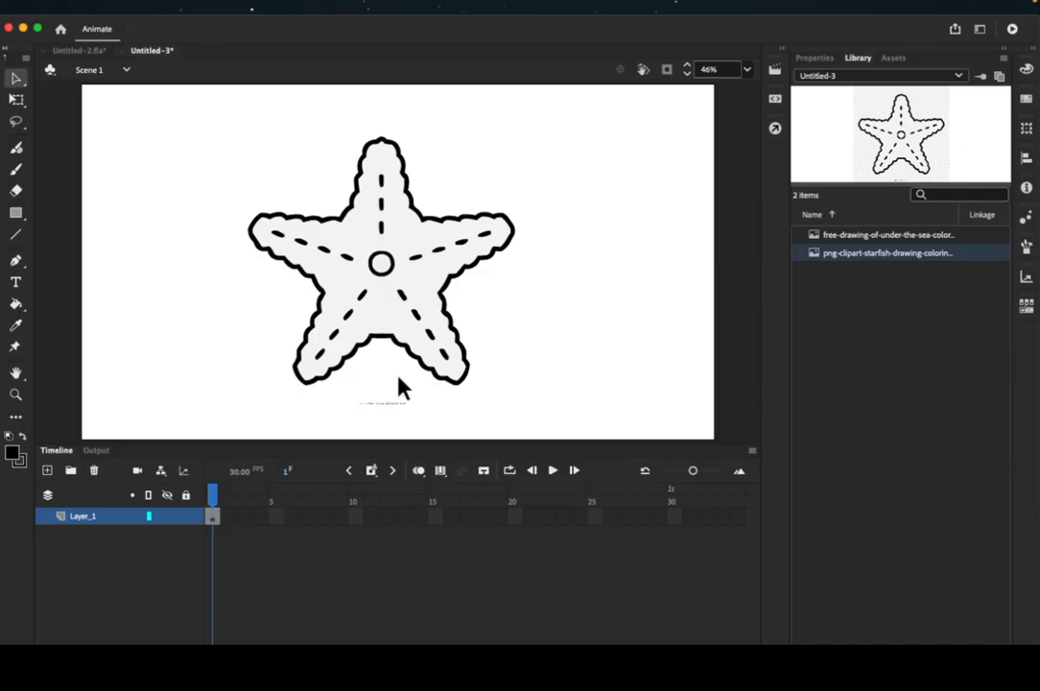
click(16, 190)
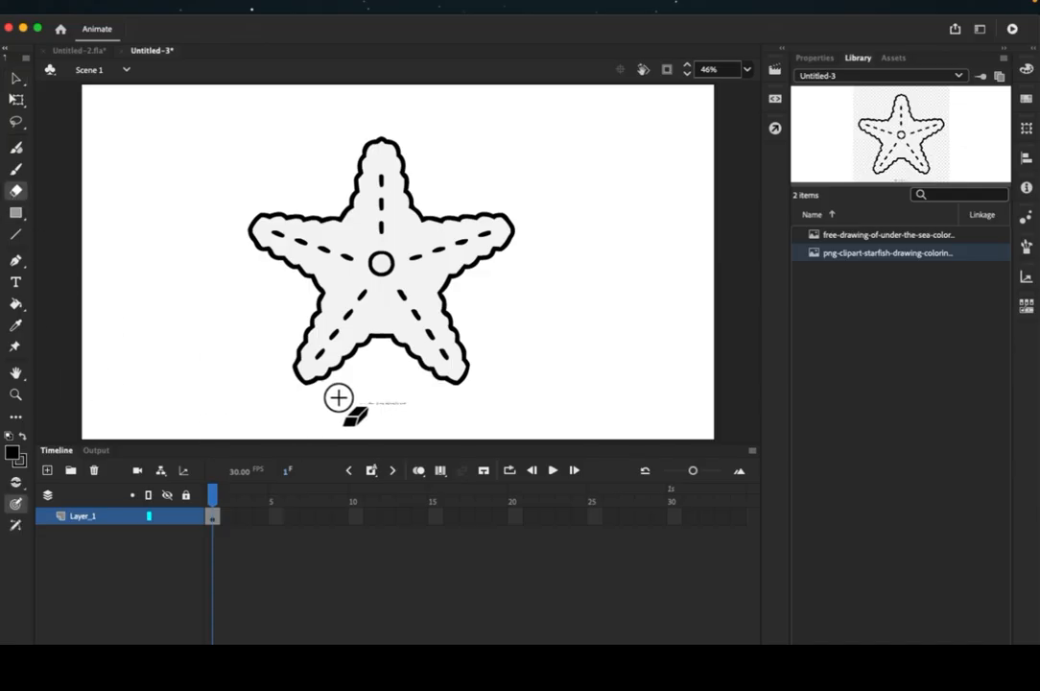
click(16, 78)
drag(627, 100, 215, 425)
click(620, 391)
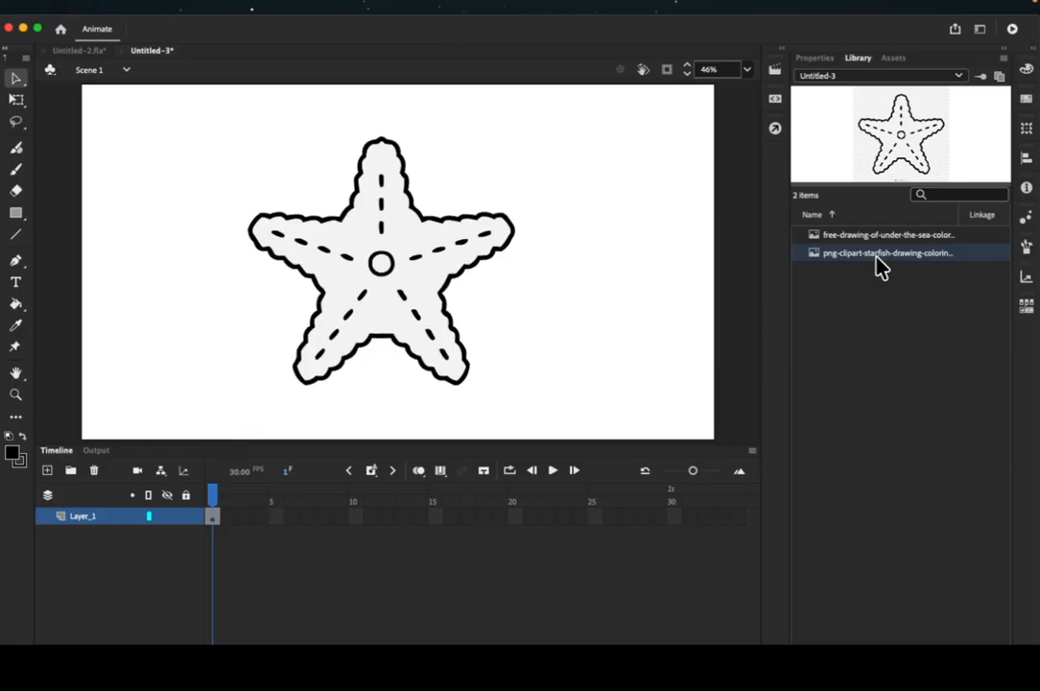
Step: Delete the original starfish bitmap from the library and deselect the traced starfish
drag(638, 118, 220, 397)
click(875, 292)
click(861, 254)
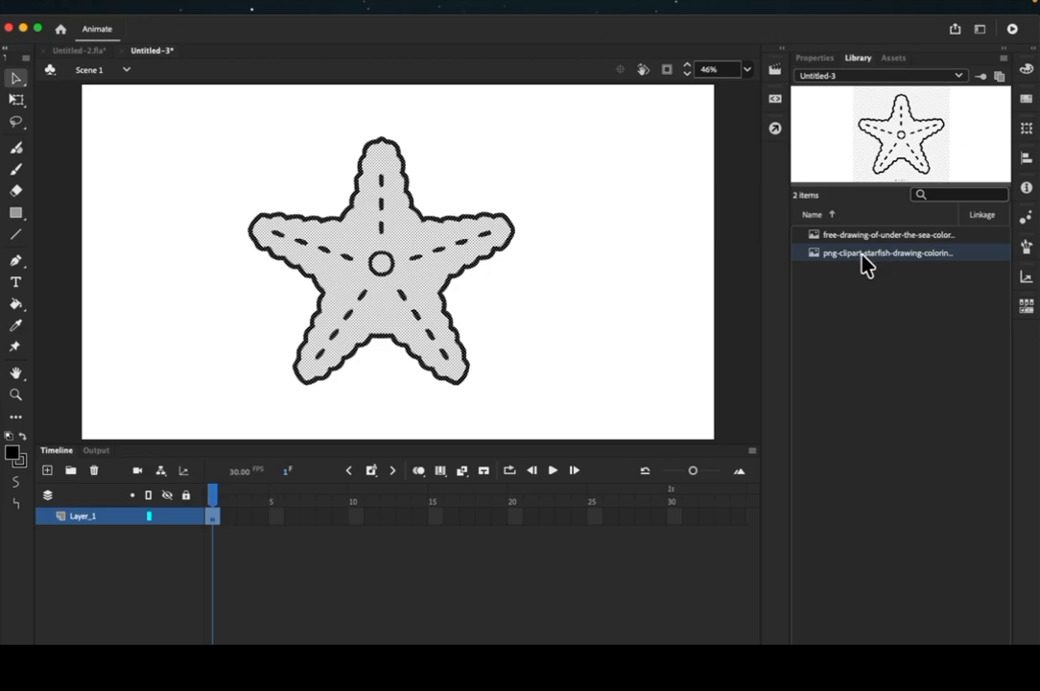
key(Delete)
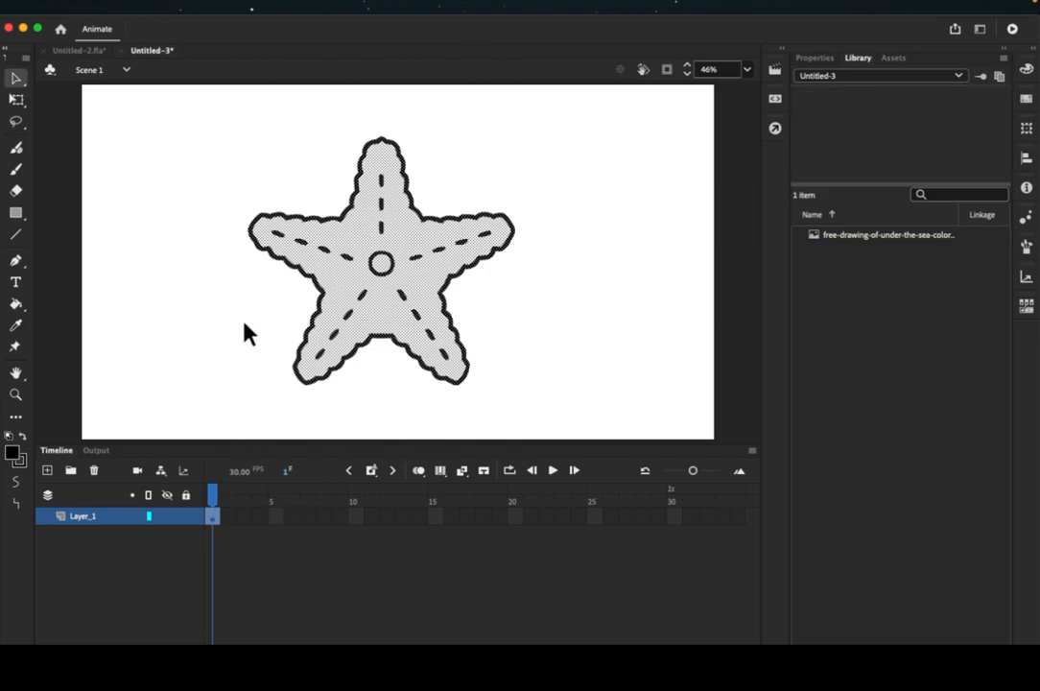
click(522, 195)
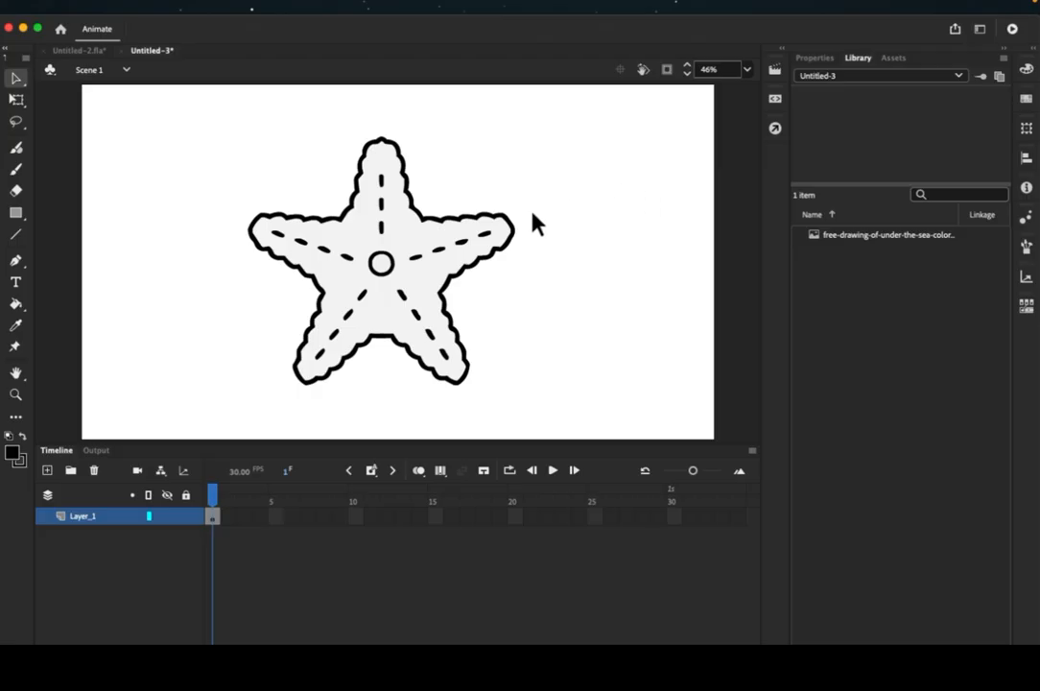
Step: Convert the whole traced starfish to a Movie Clip symbol named Starfish and open the symbol for editing
mouse_move(597, 112)
mouse_down()
mouse_move(330, 275)
mouse_move(208, 415)
mouse_up()
right_click(396, 231)
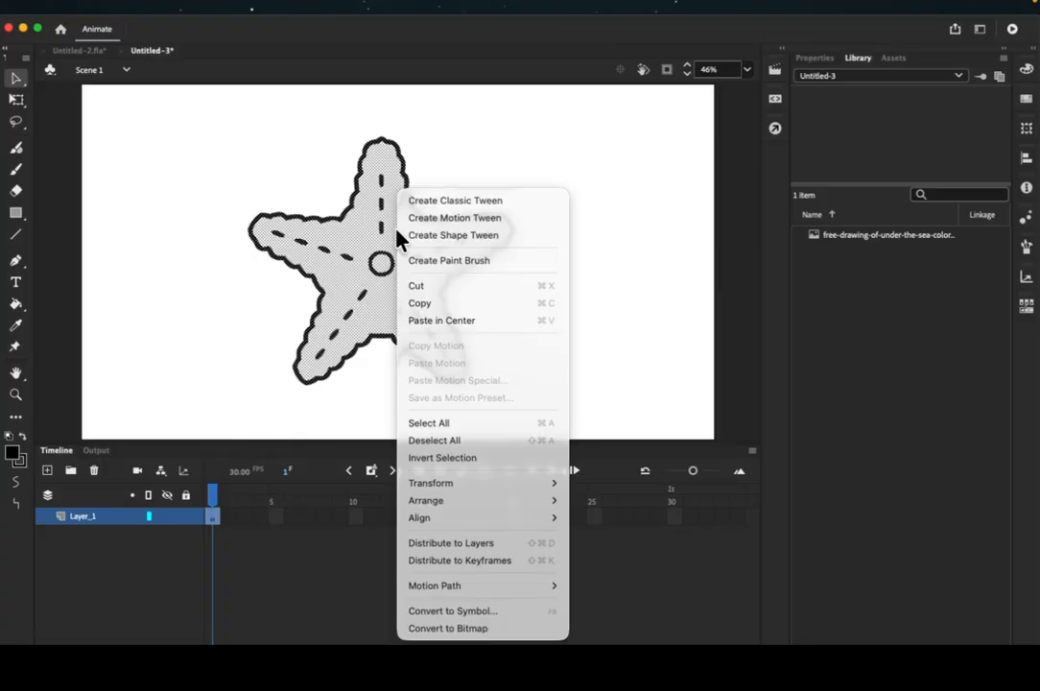
click(441, 611)
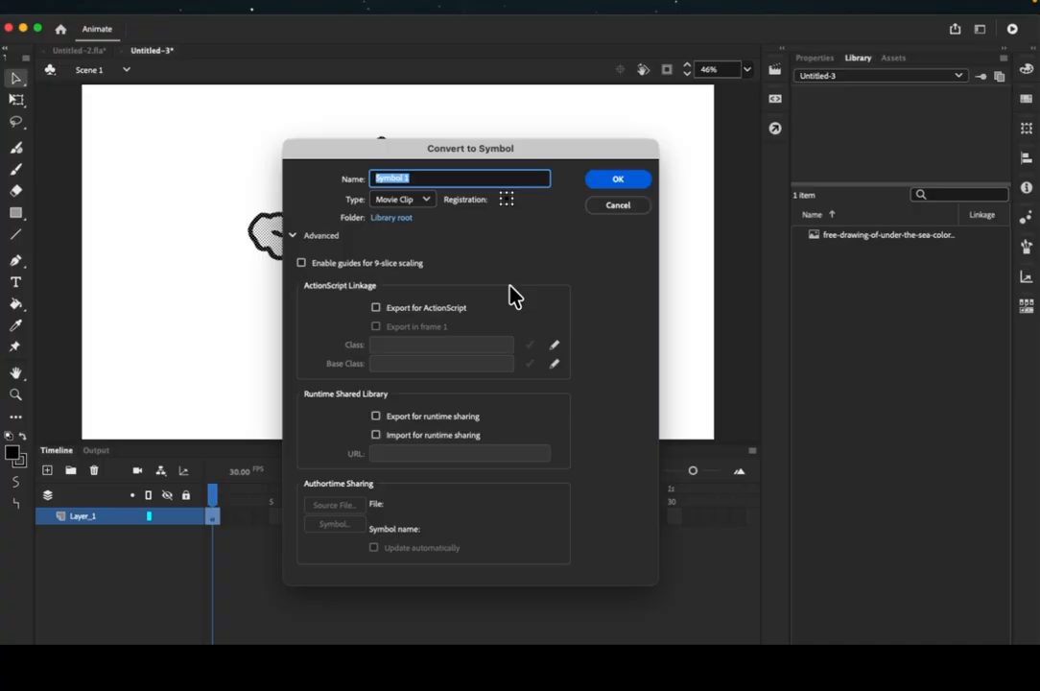
text(Startfish)
click(601, 182)
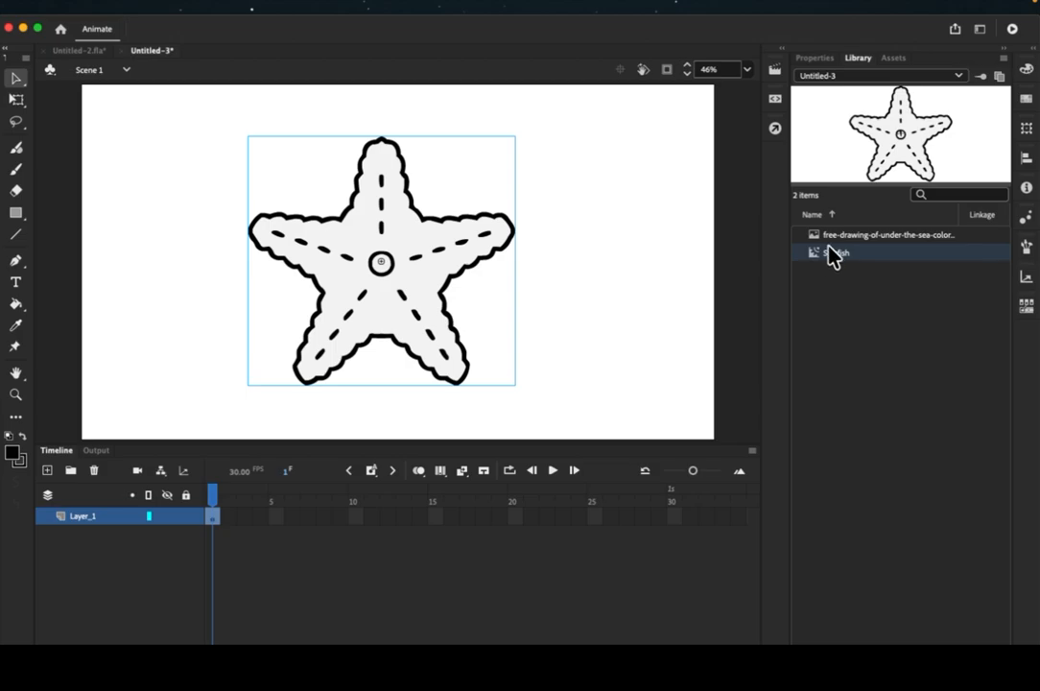
double_click(429, 295)
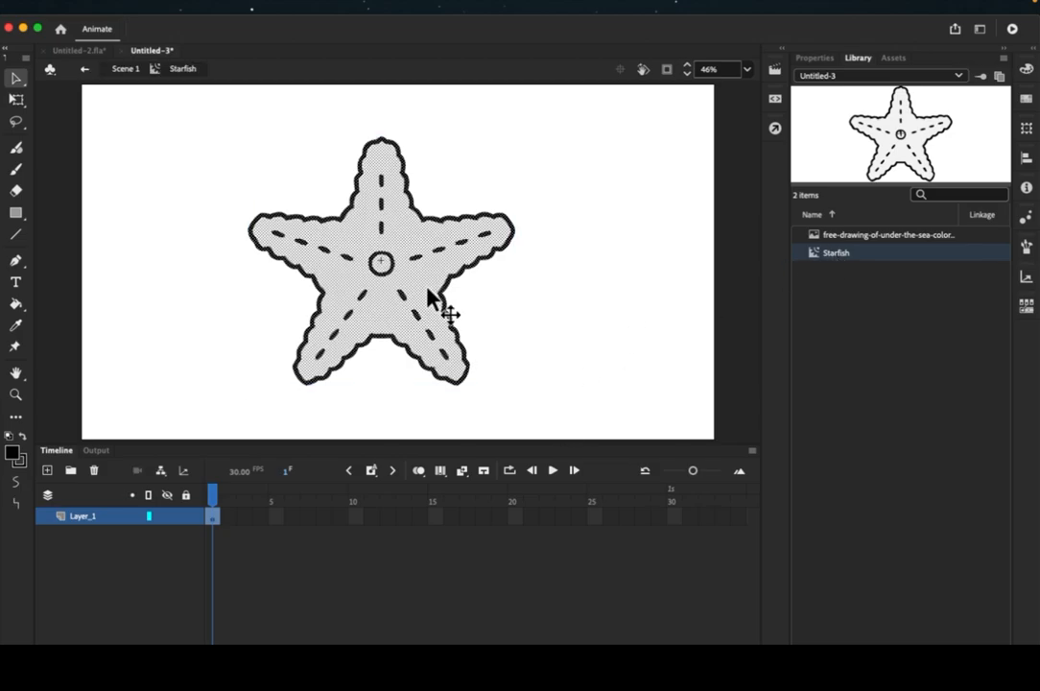
Step: Insert a keyframe at frame 2 of Layer_1 in the Starfish symbol and compare frames 1 and 2
click(590, 357)
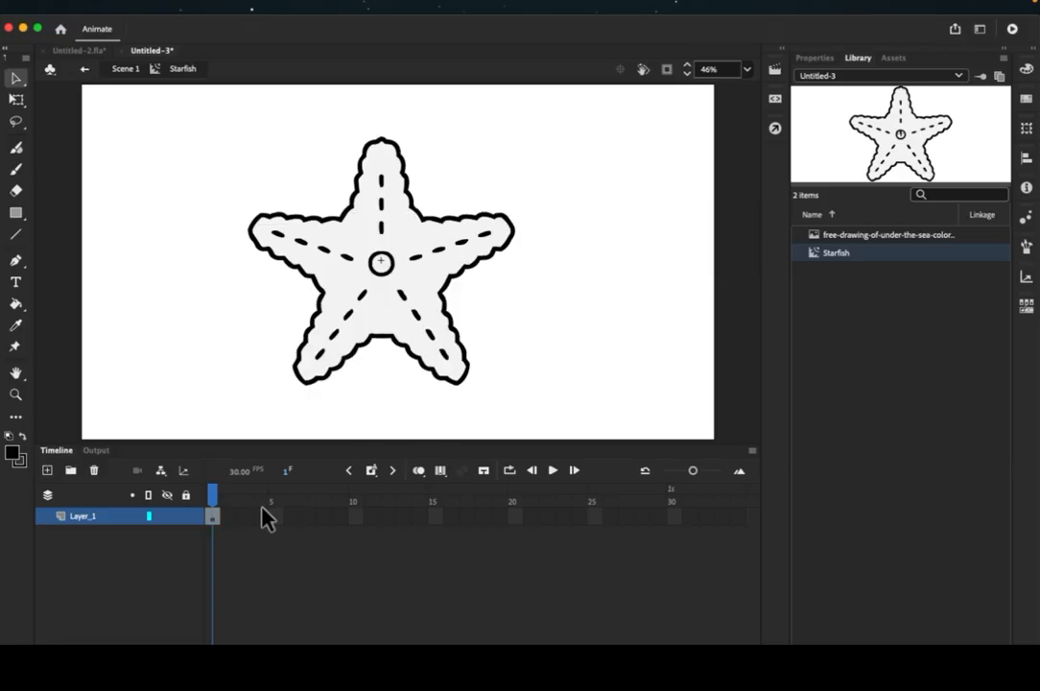
click(214, 526)
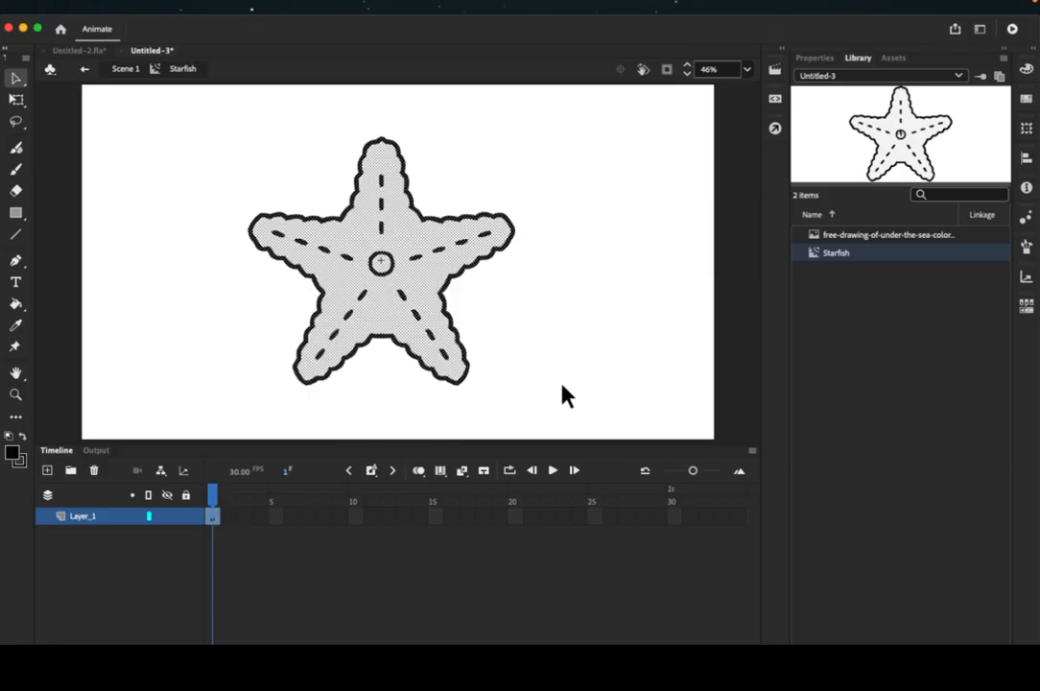
click(562, 397)
right_click(228, 520)
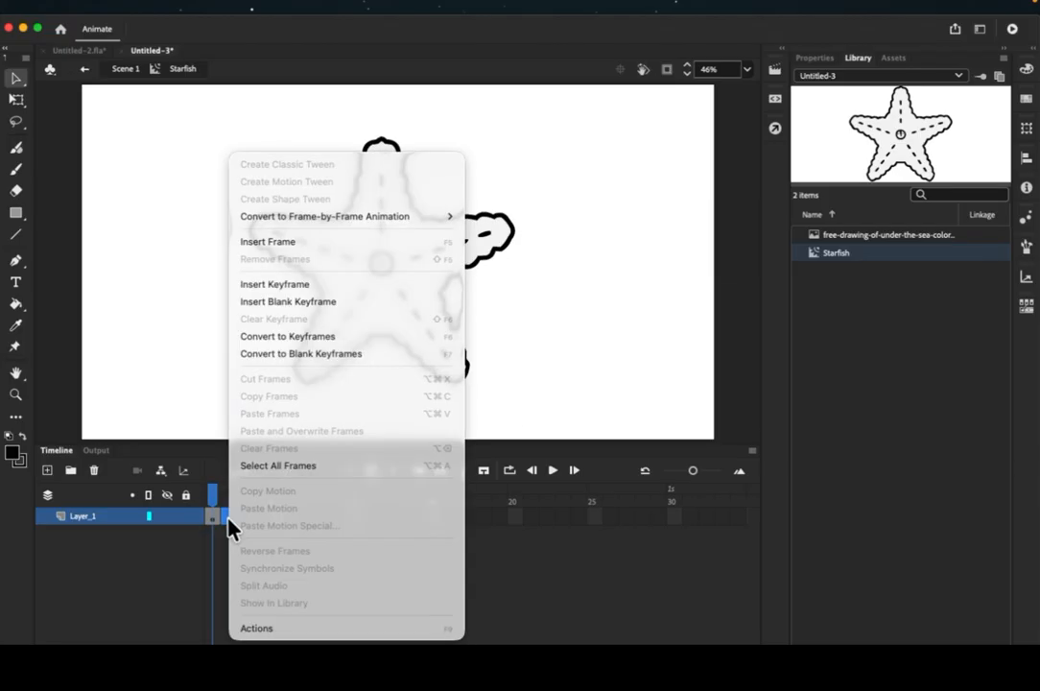
click(273, 285)
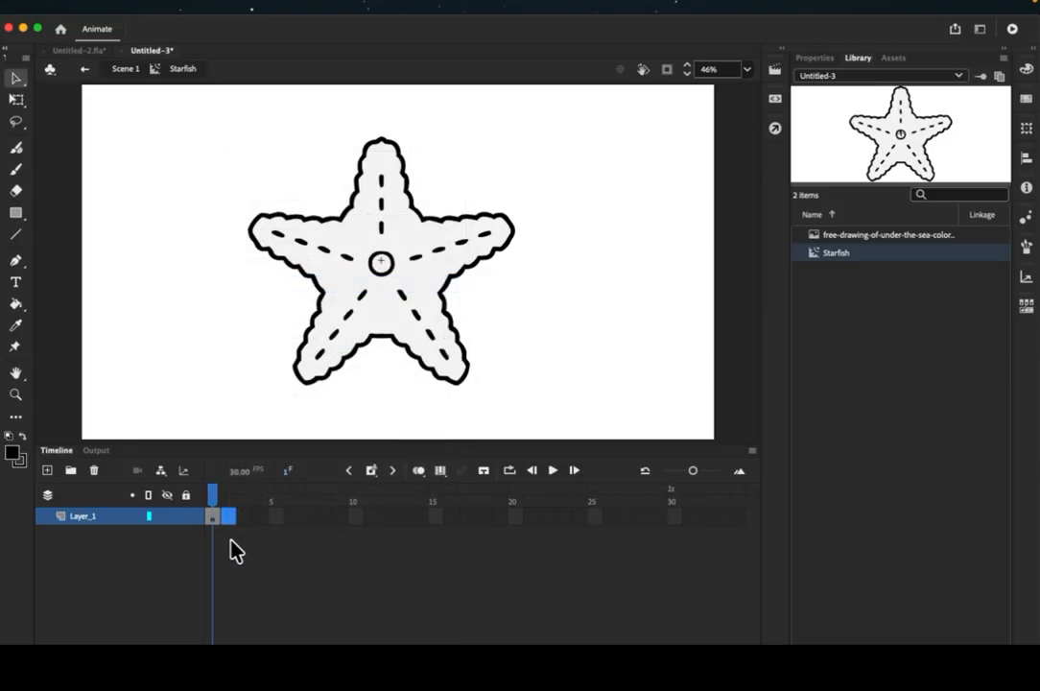
click(227, 516)
click(549, 364)
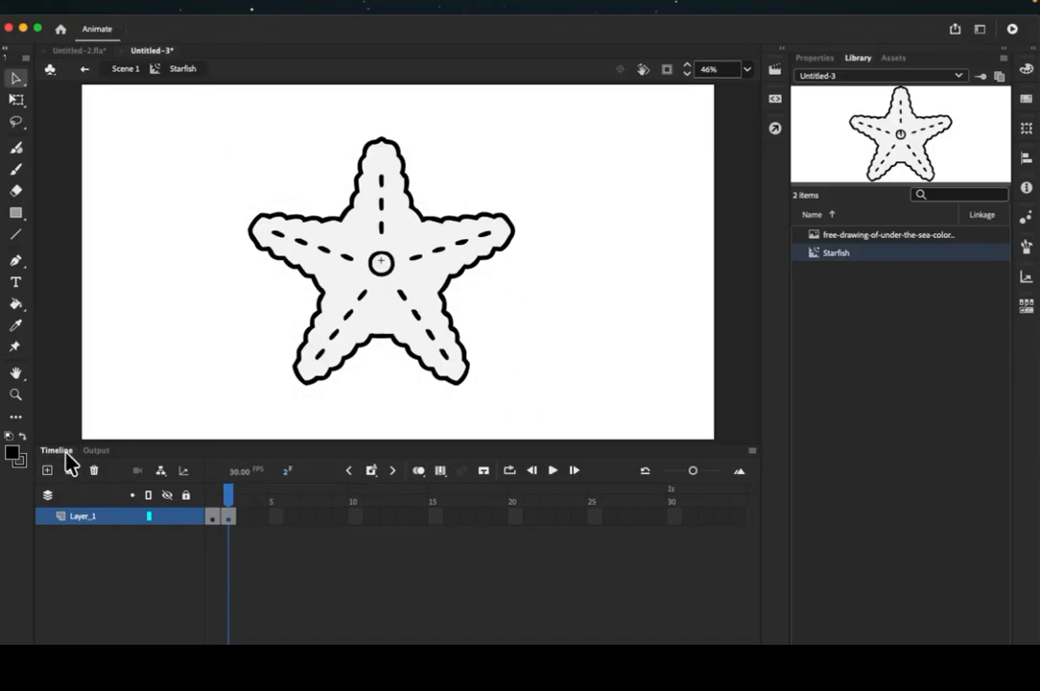
drag(224, 494, 212, 494)
drag(212, 494, 230, 500)
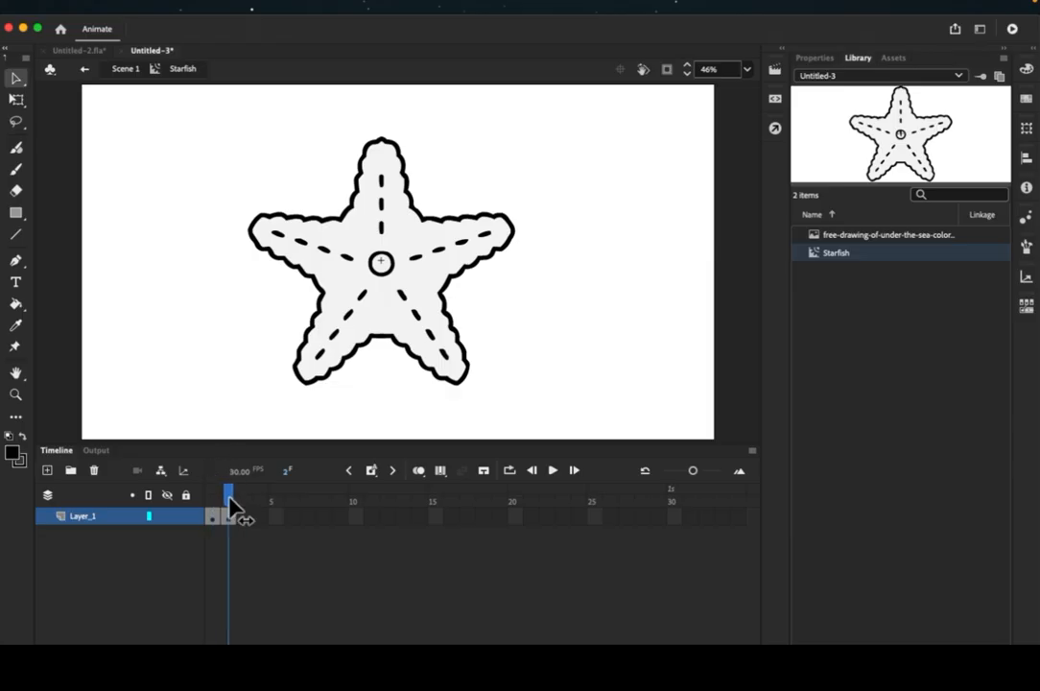
Step: On frame 2, fill the starfish's body with golden orange and its centre circle with black
click(16, 309)
click(14, 458)
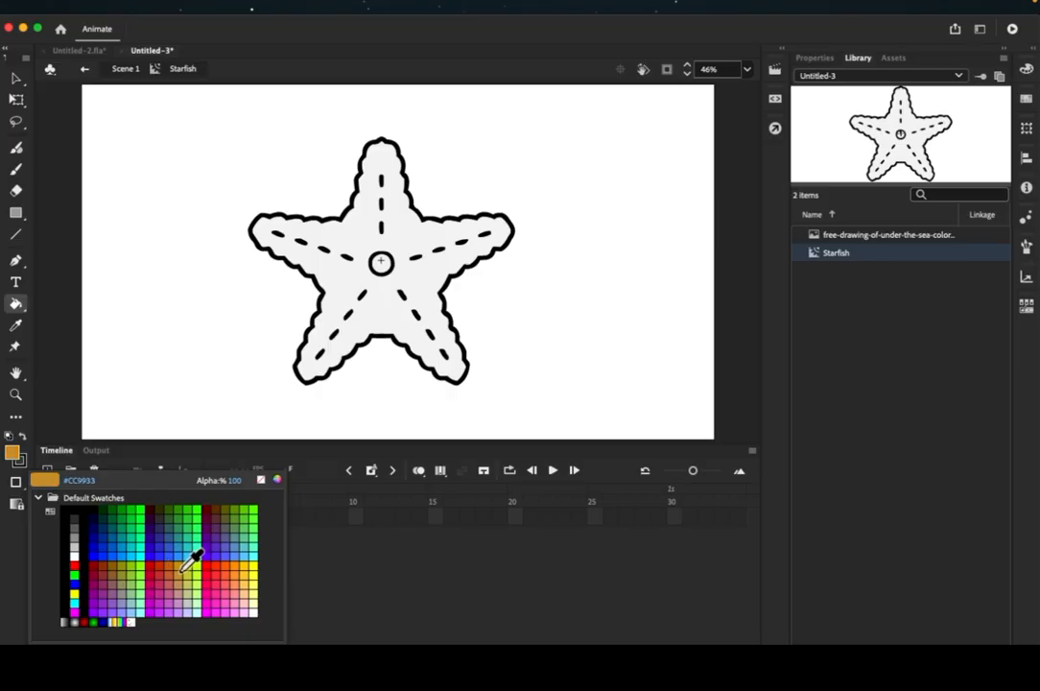
click(191, 572)
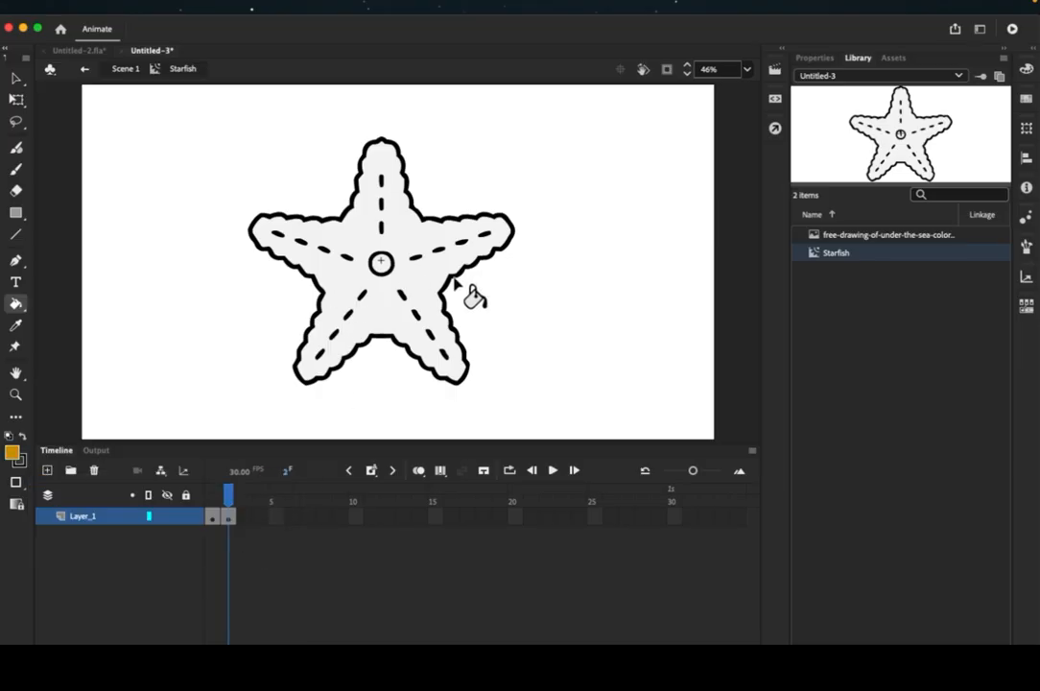
click(422, 305)
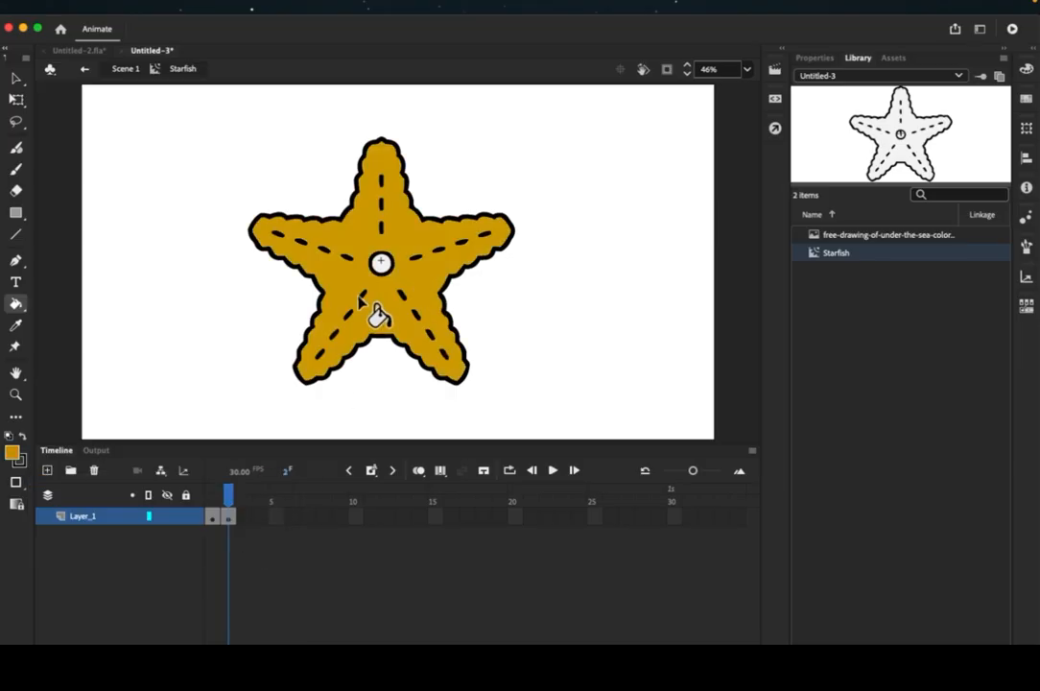
click(13, 454)
click(51, 512)
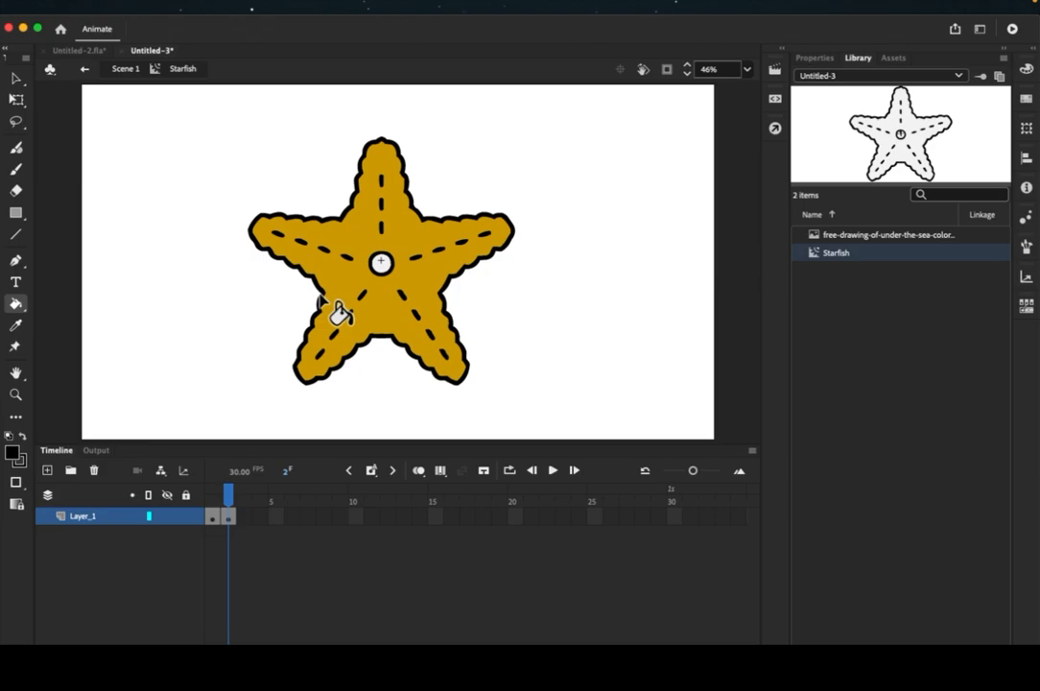
click(380, 265)
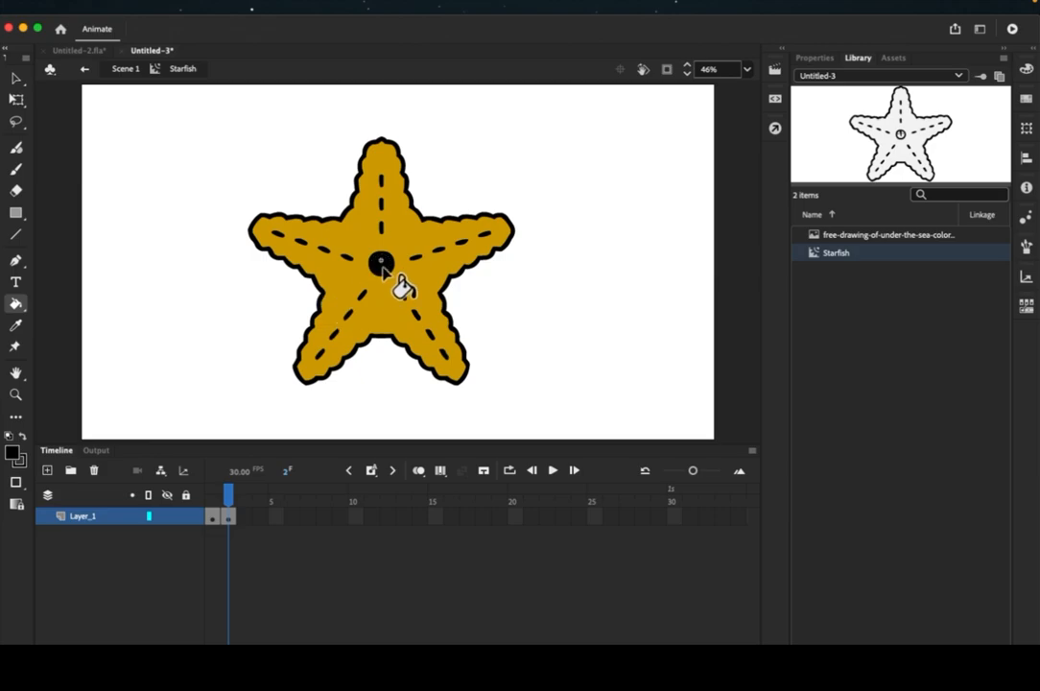
click(15, 78)
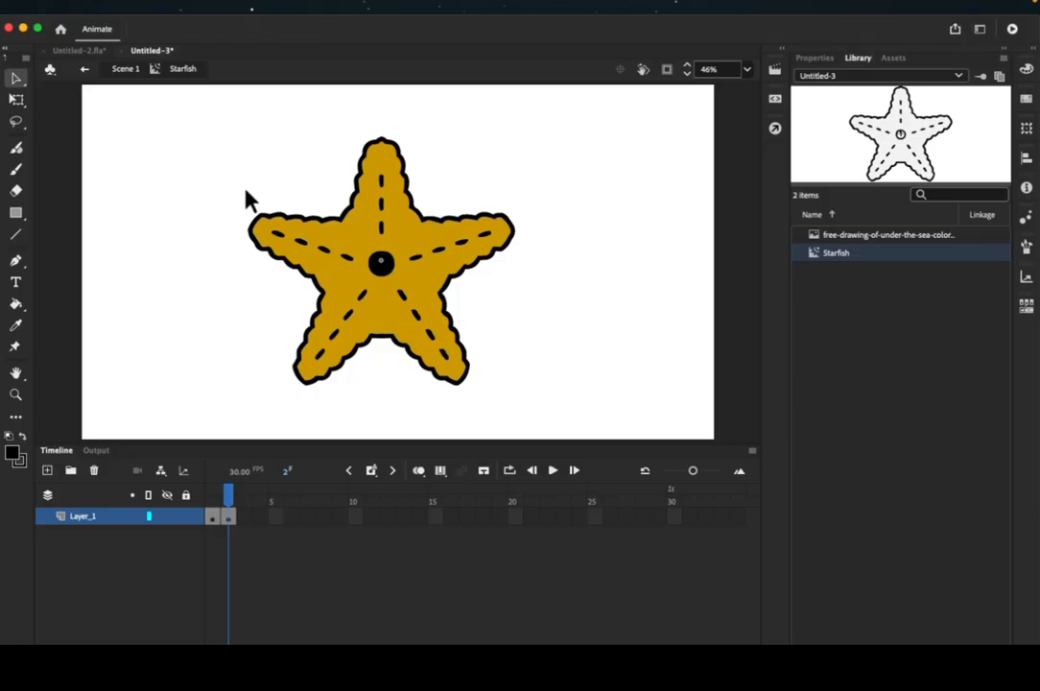
Step: Add a text box reading "Found me" beside the starfish's upper arm on frame 2
click(17, 281)
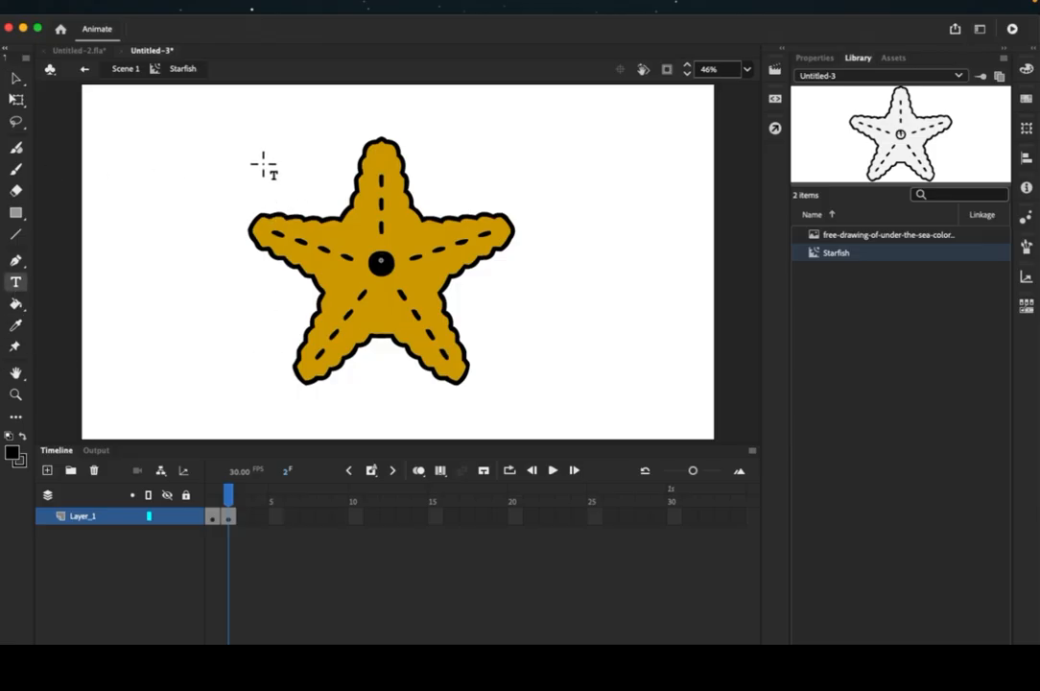
drag(263, 151, 342, 182)
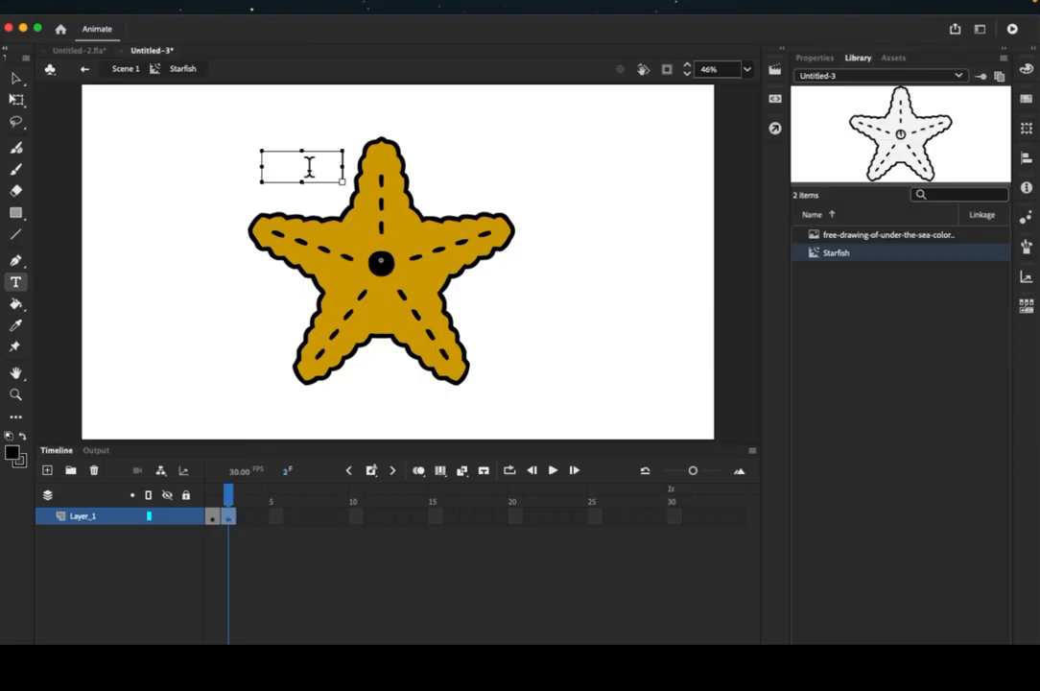
text(Found me)
click(15, 79)
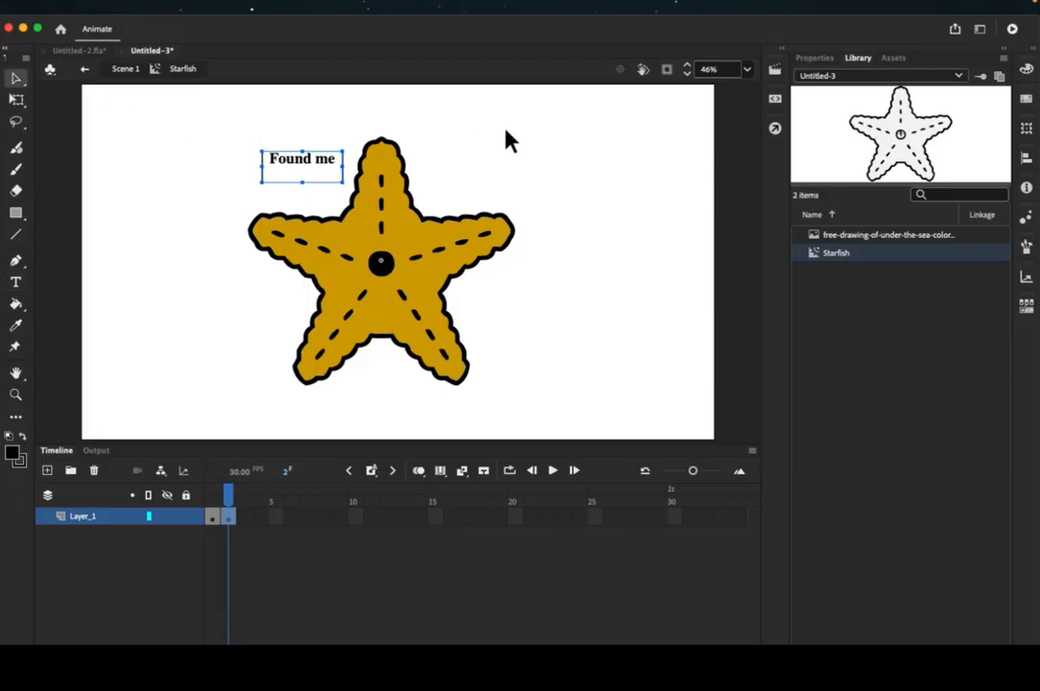
Step: Change the "Found me" text to Static Text, move it slightly down toward the starfish, and compare both frames
click(806, 58)
click(870, 112)
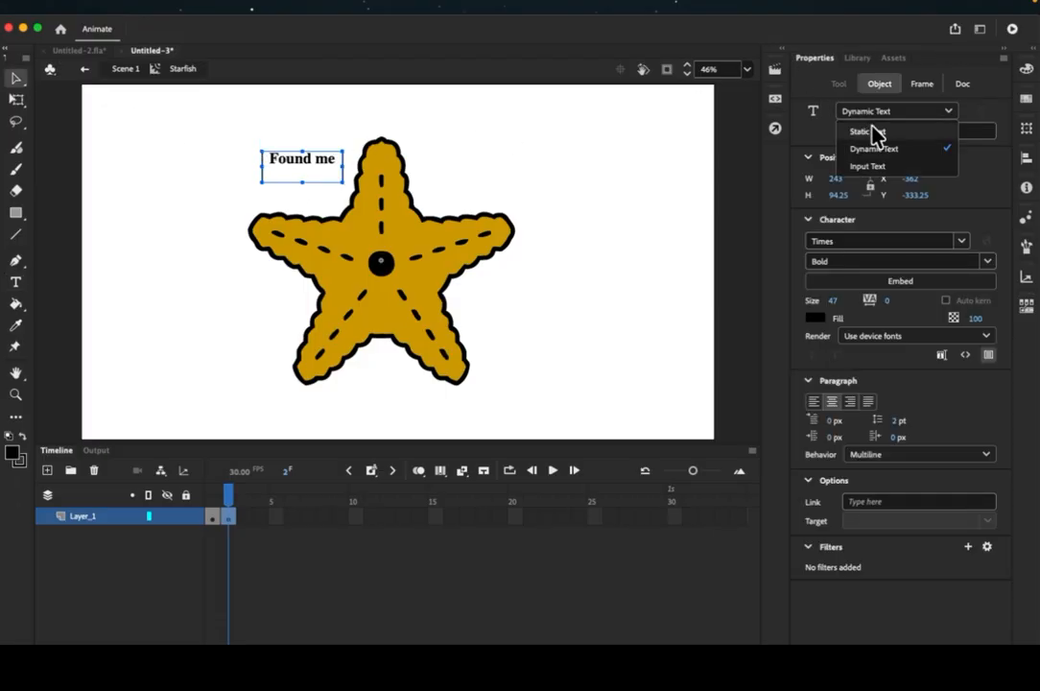
click(872, 133)
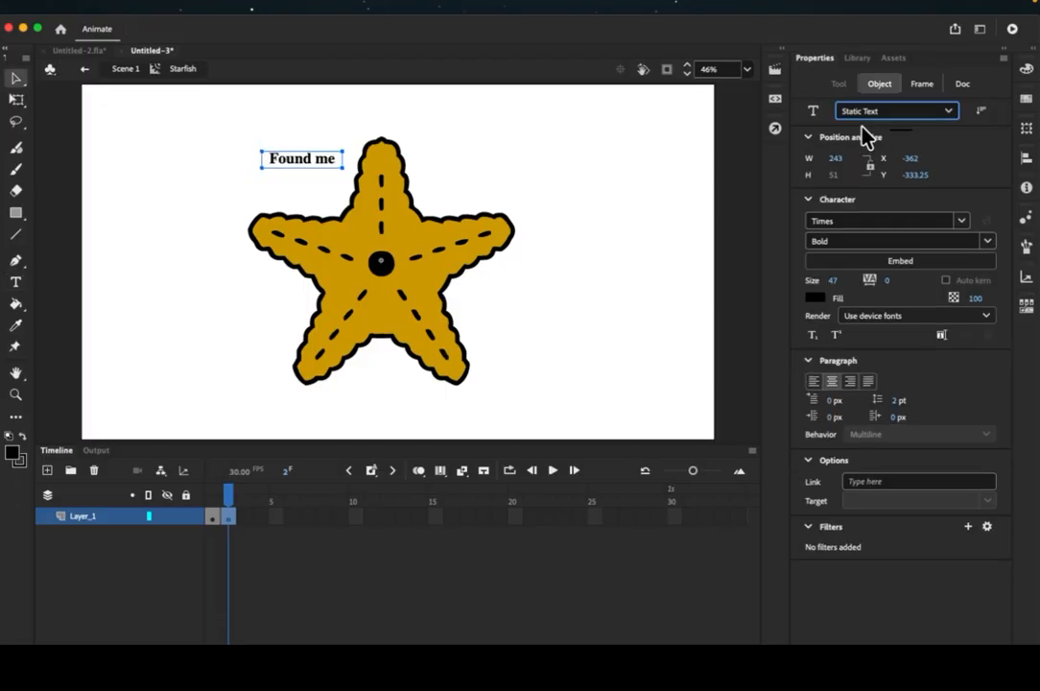
click(289, 179)
click(295, 167)
double_click(296, 160)
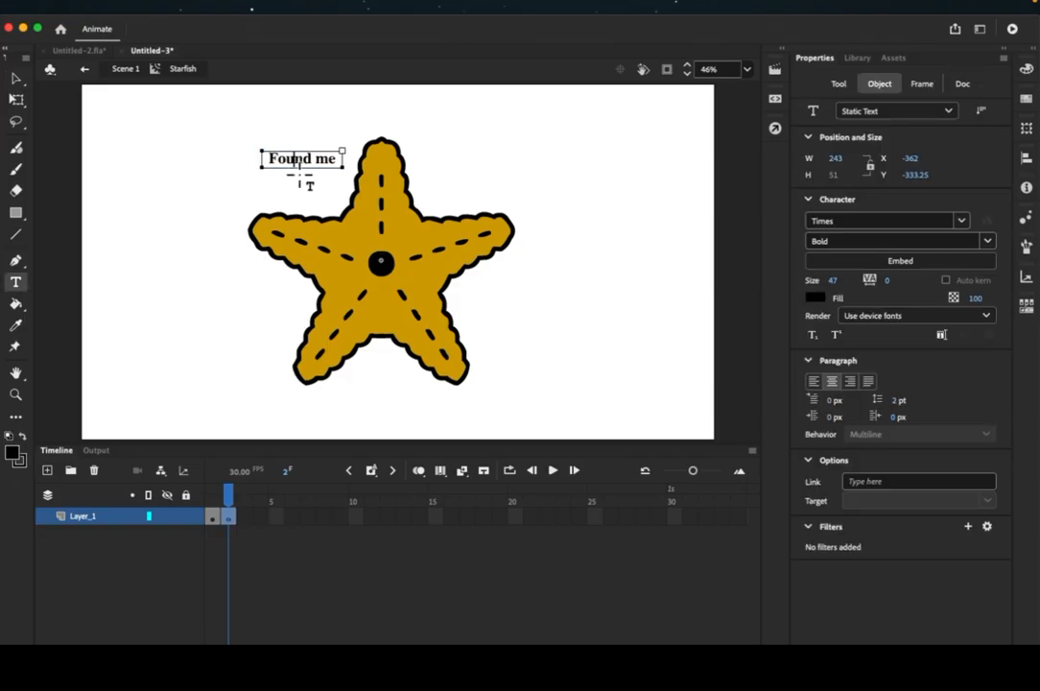
click(15, 79)
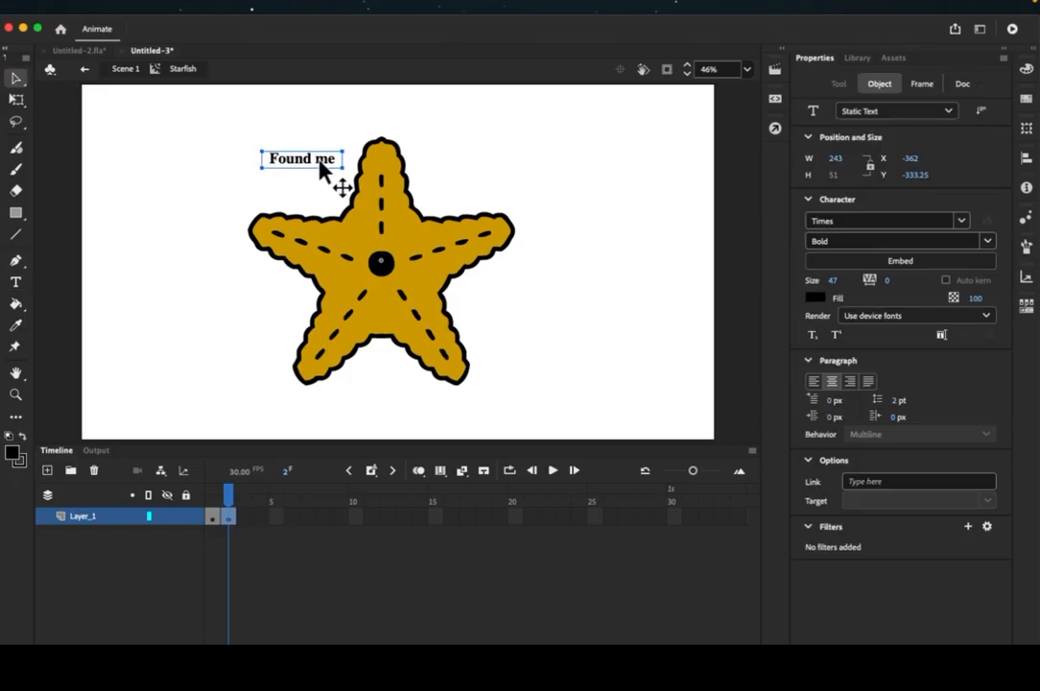
drag(321, 162, 327, 188)
click(468, 184)
drag(225, 496, 195, 497)
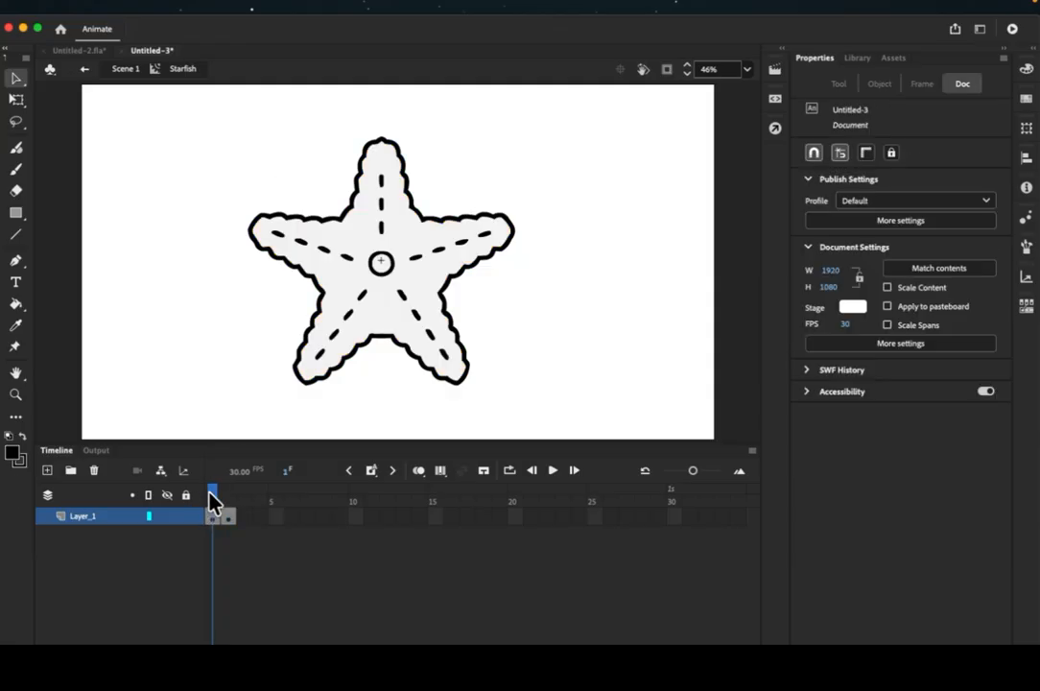
drag(213, 499, 228, 499)
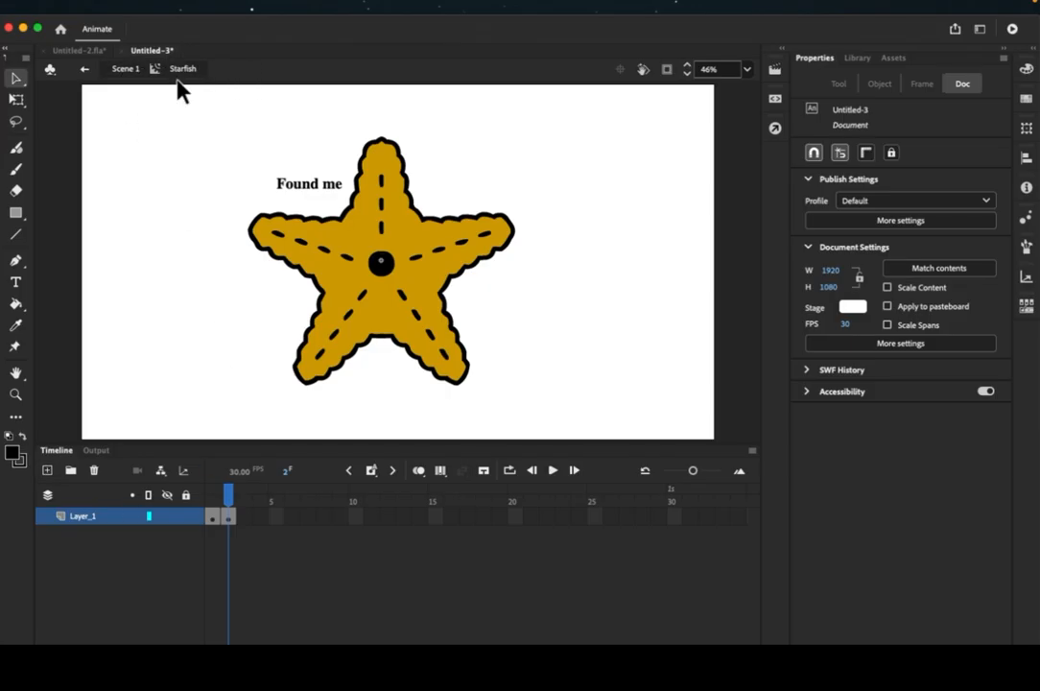
Step: Add a new layer above Layer_1 in the Starfish symbol and enter the script stop(); on its first frame
click(47, 470)
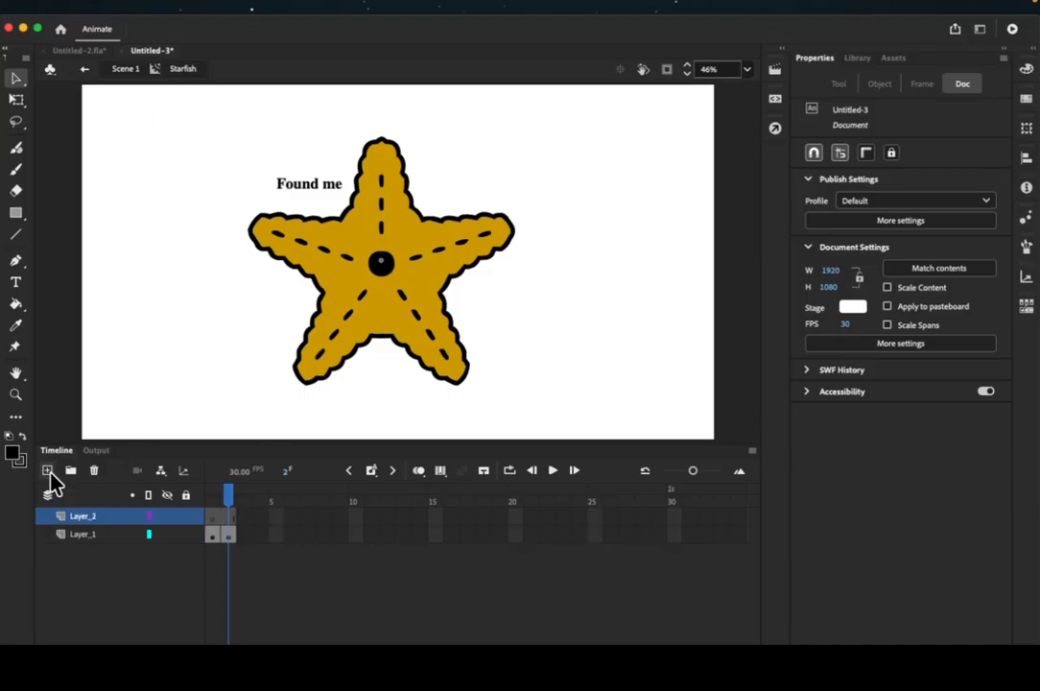
right_click(214, 524)
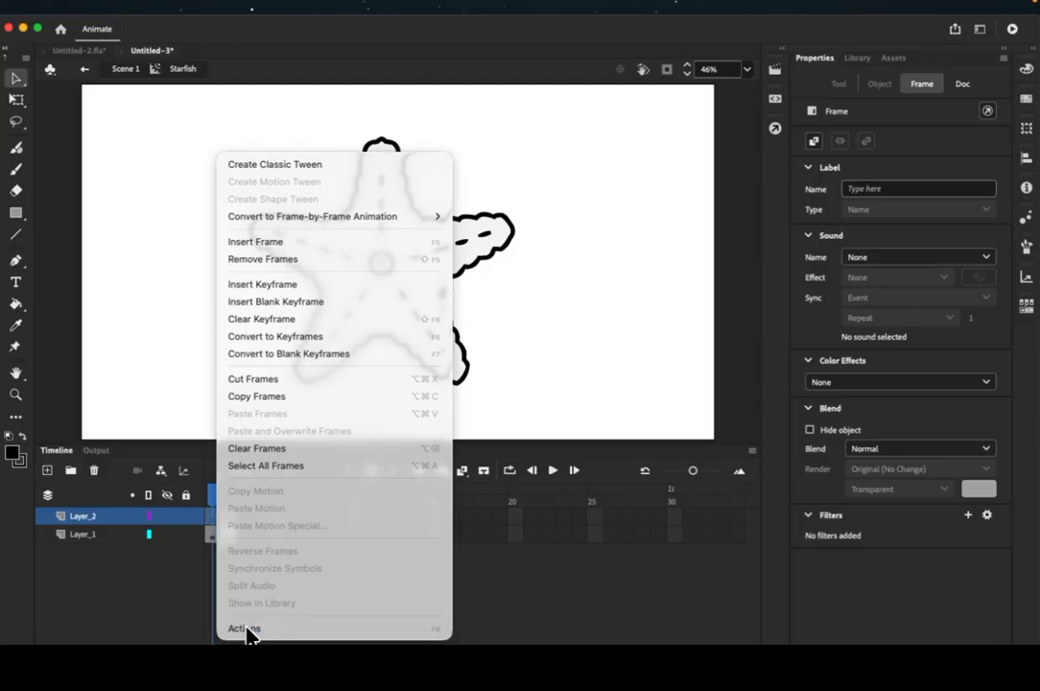
click(247, 628)
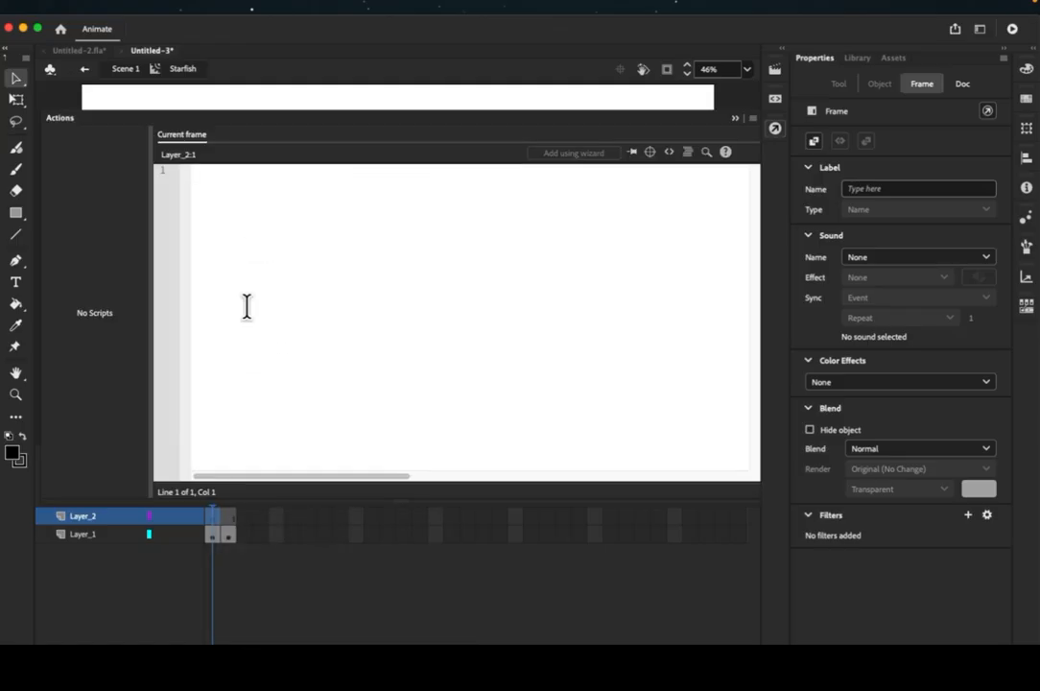
text(stop)
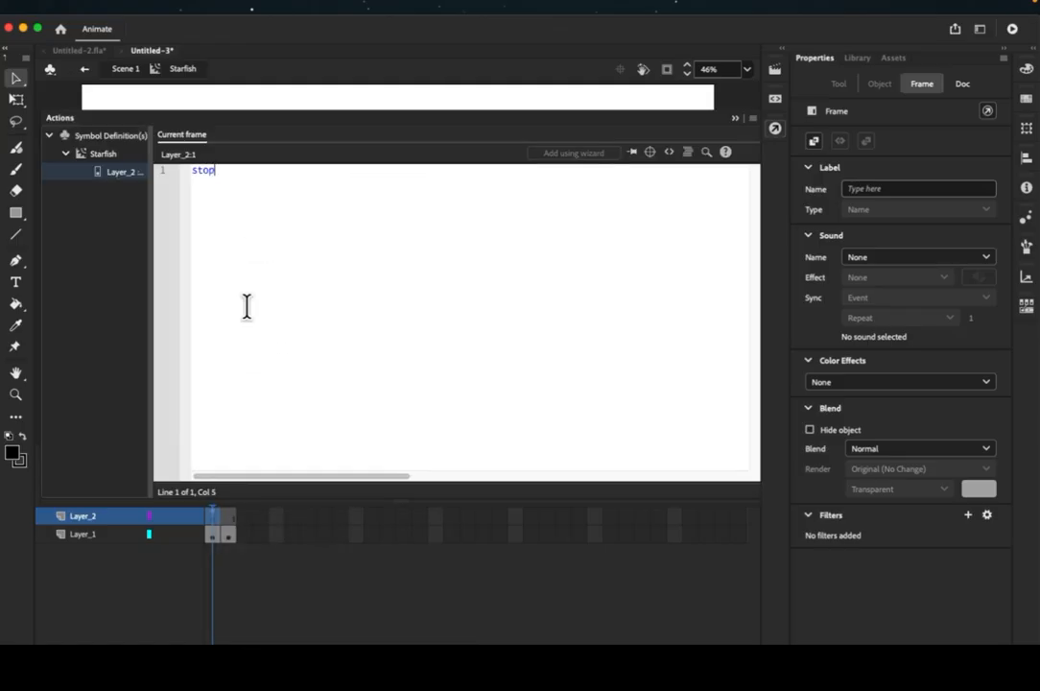
text(();)
click(734, 118)
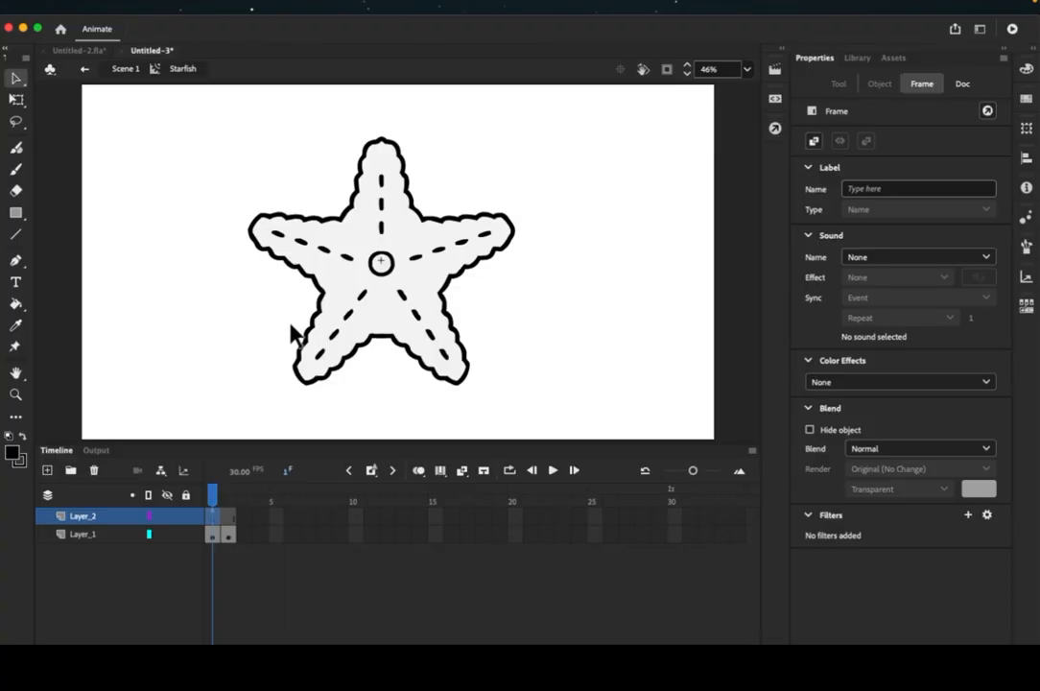
mouse_move(212, 494)
mouse_down()
mouse_move(242, 500)
mouse_move(211, 494)
mouse_up()
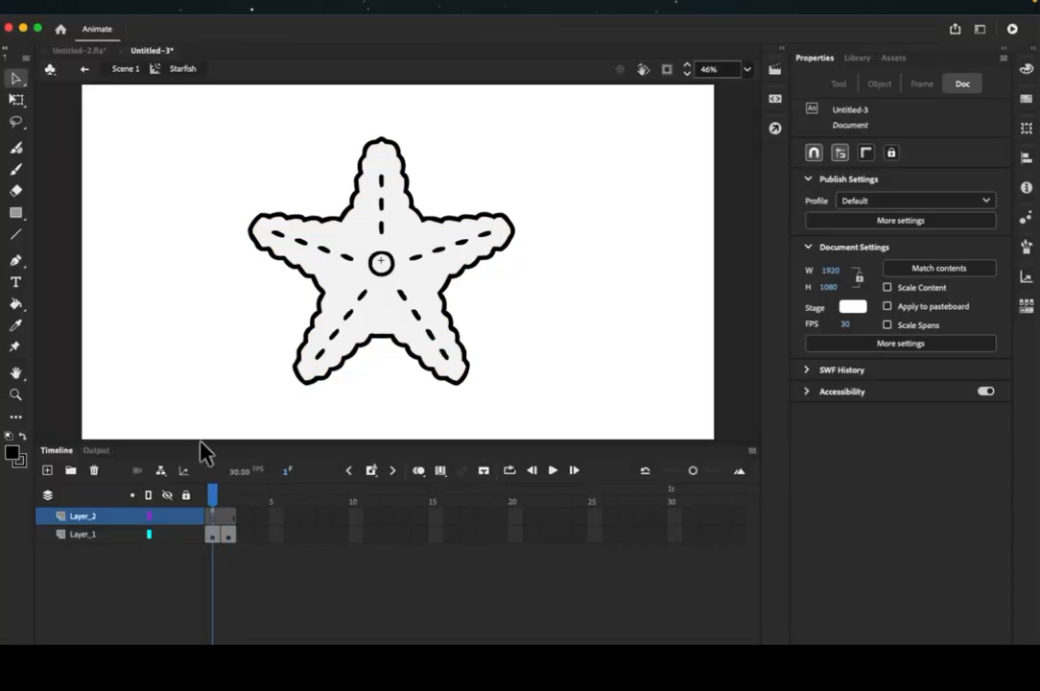
Step: Return to Scene 1 and delete the Starfish instance from the stage, keeping the symbol in the library
click(123, 70)
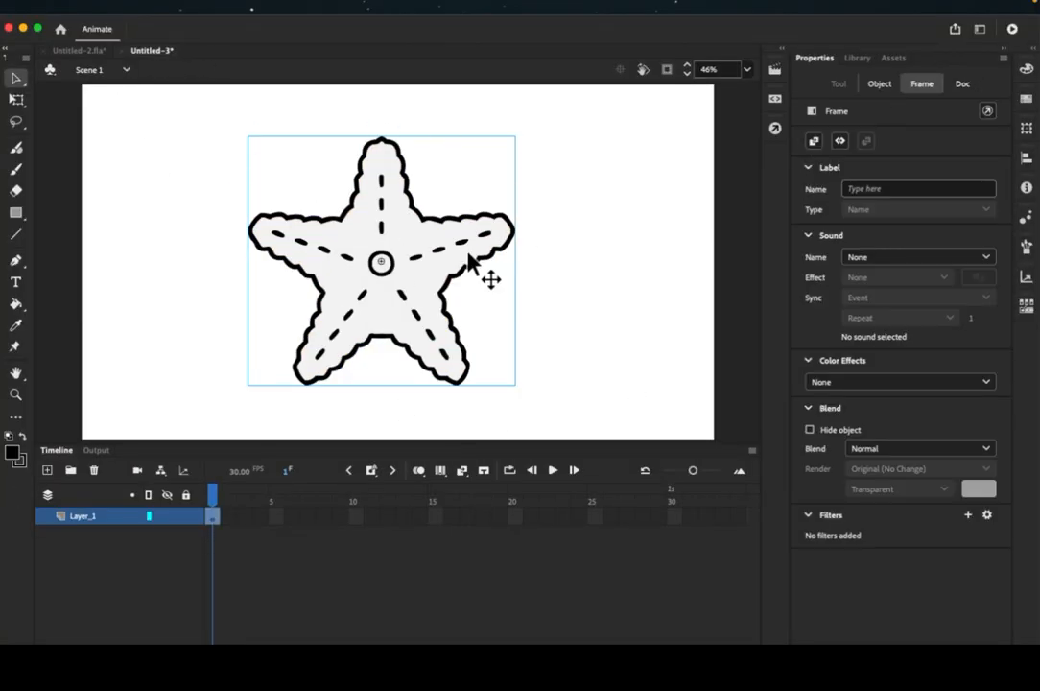
click(858, 58)
click(832, 252)
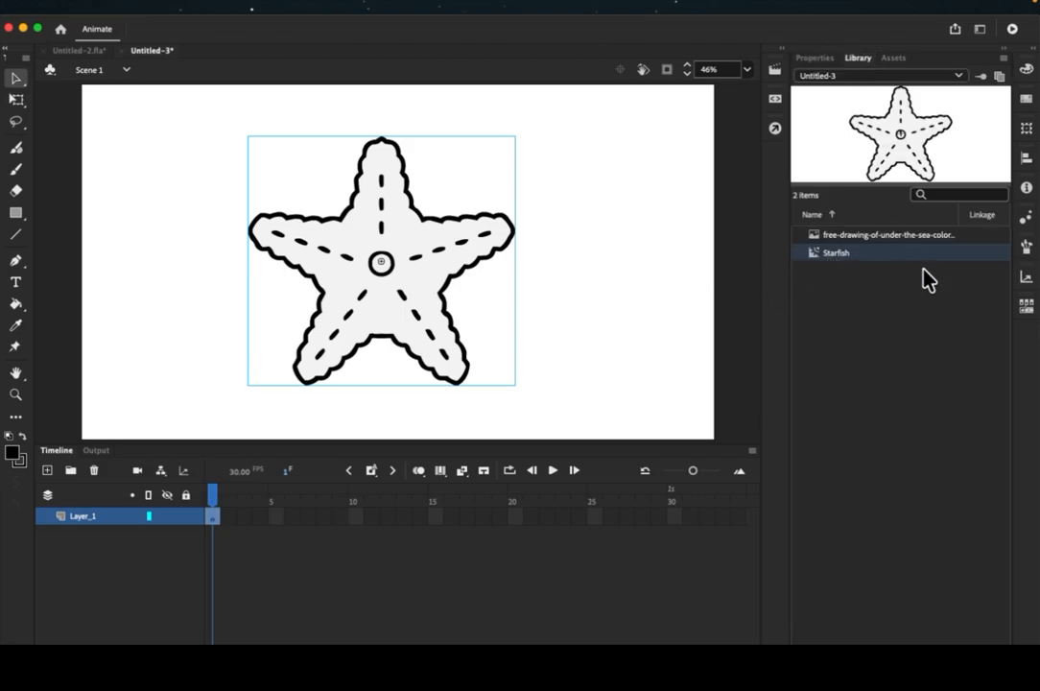
key(Delete)
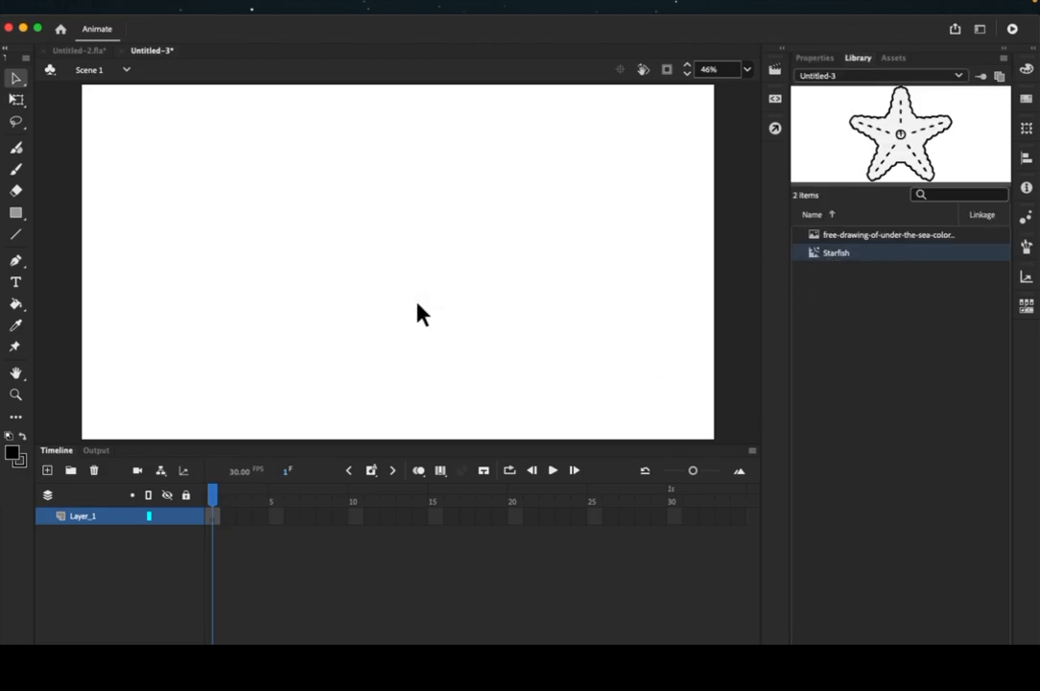
Step: Rename the Scene 1 layer Layer_1 to BG
double_click(98, 517)
text(B)
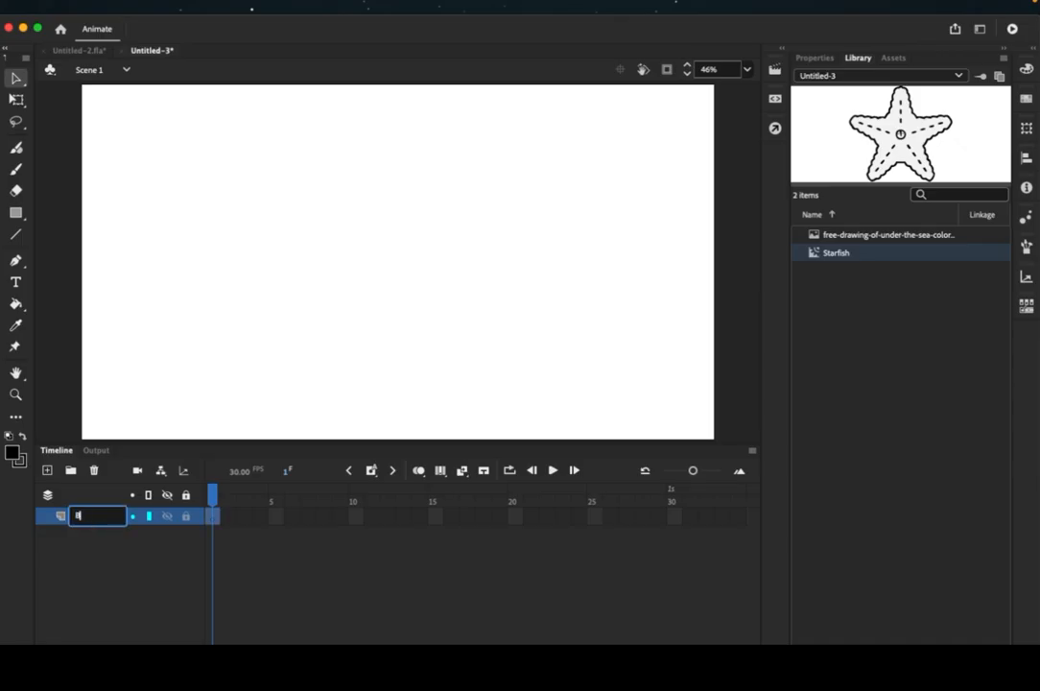
text(G)
key(Return)
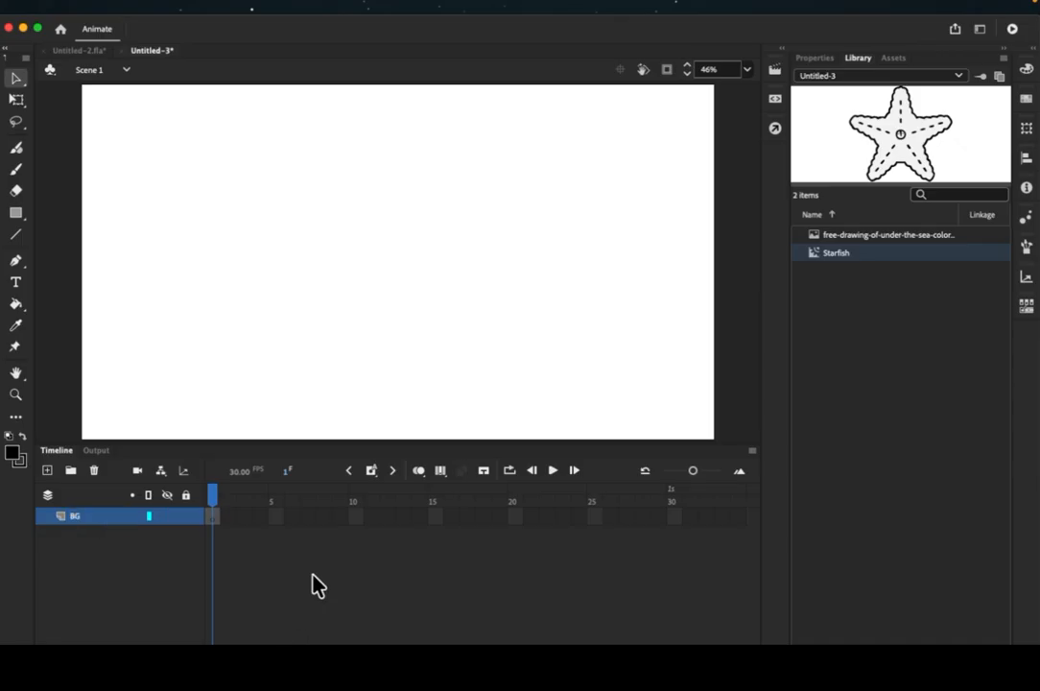
Step: Set the document's stage color to blue #0099FF
click(813, 61)
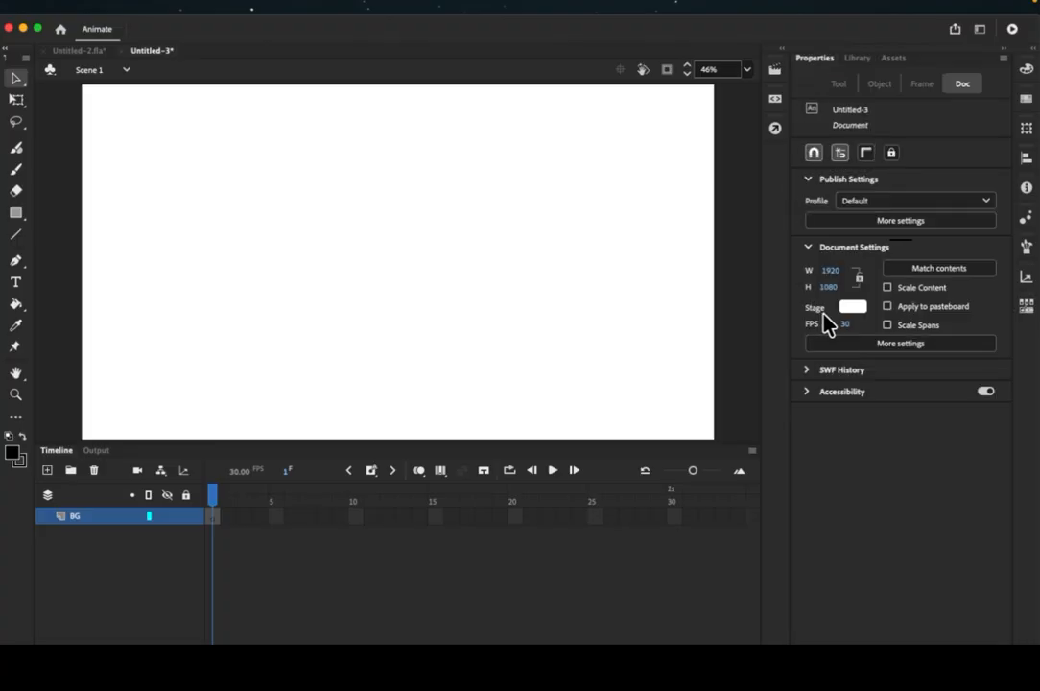
click(852, 308)
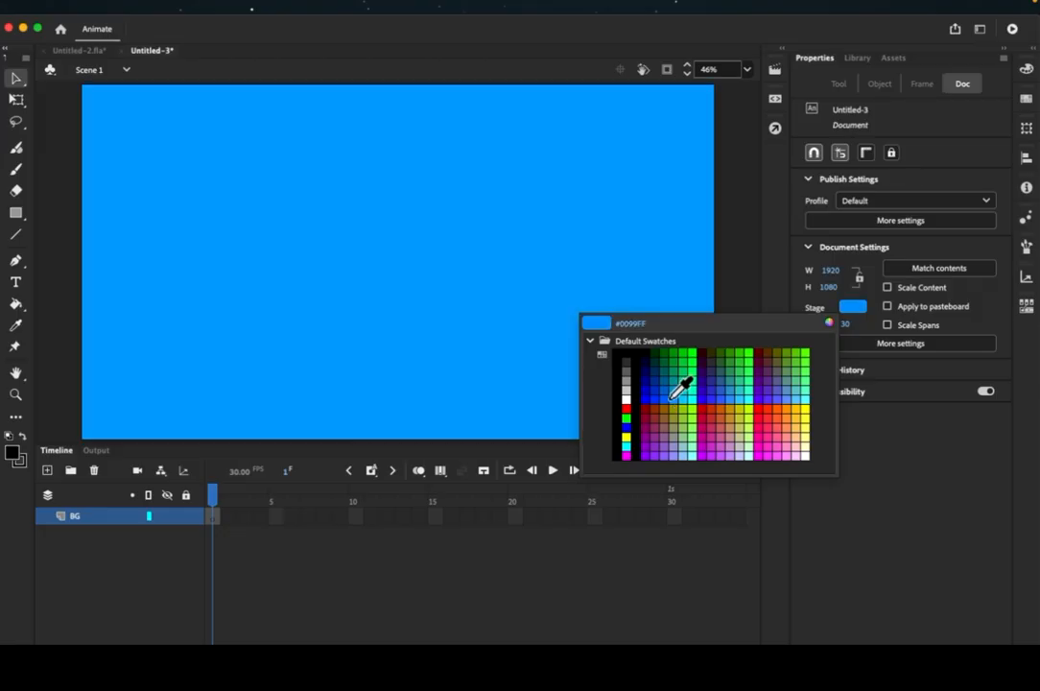
click(677, 397)
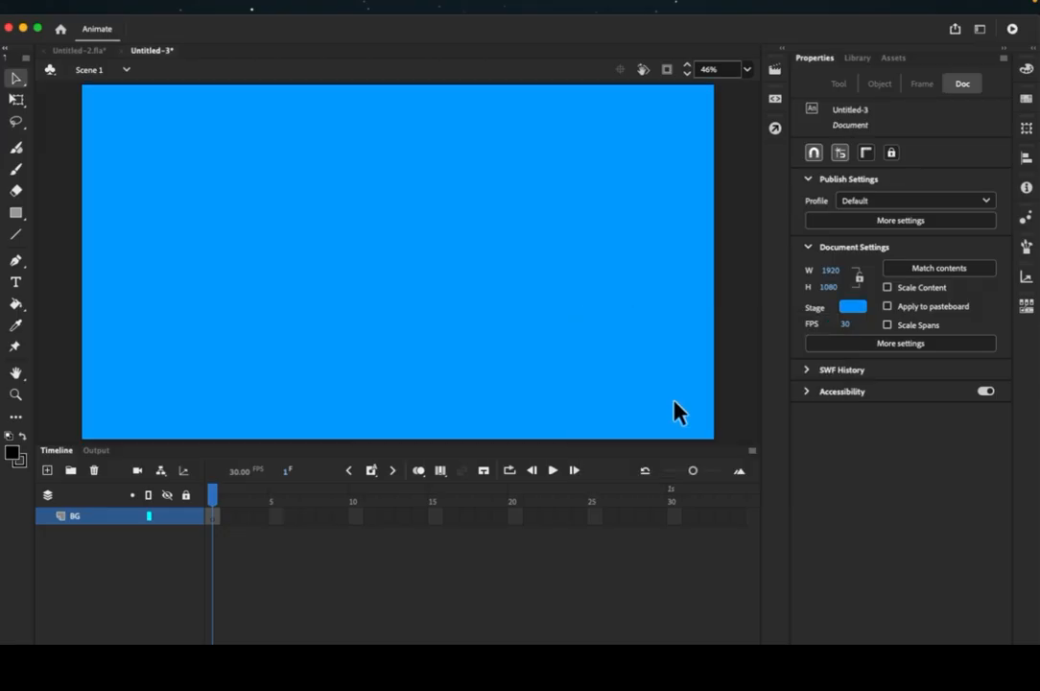
Step: Lock the BG layer and add a new layer named Seafloor above it
click(187, 516)
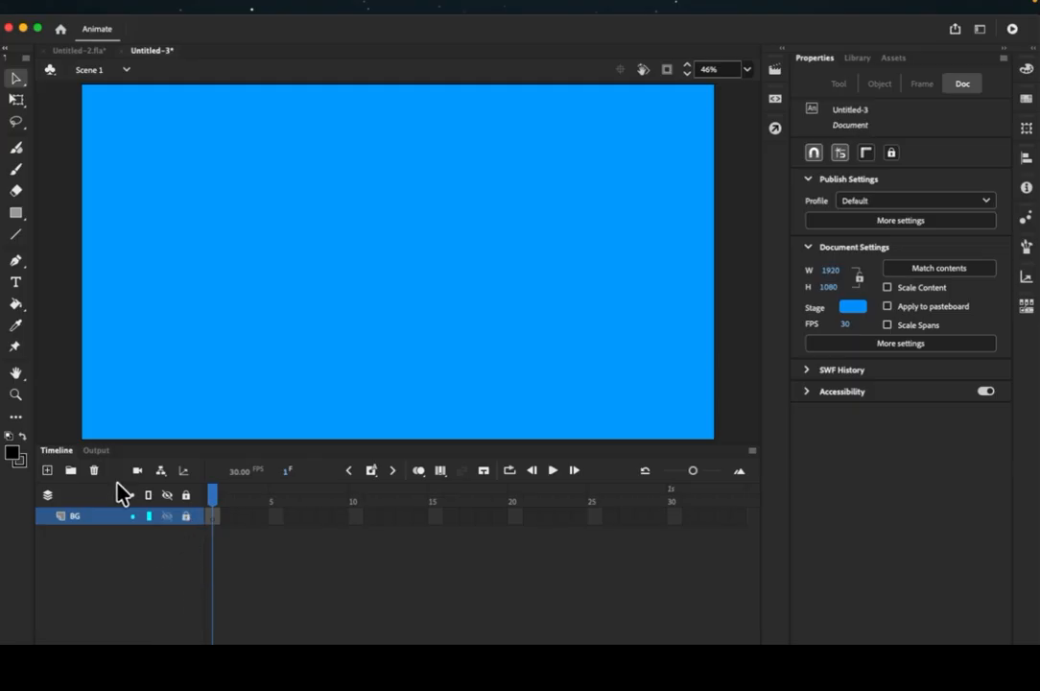
click(48, 472)
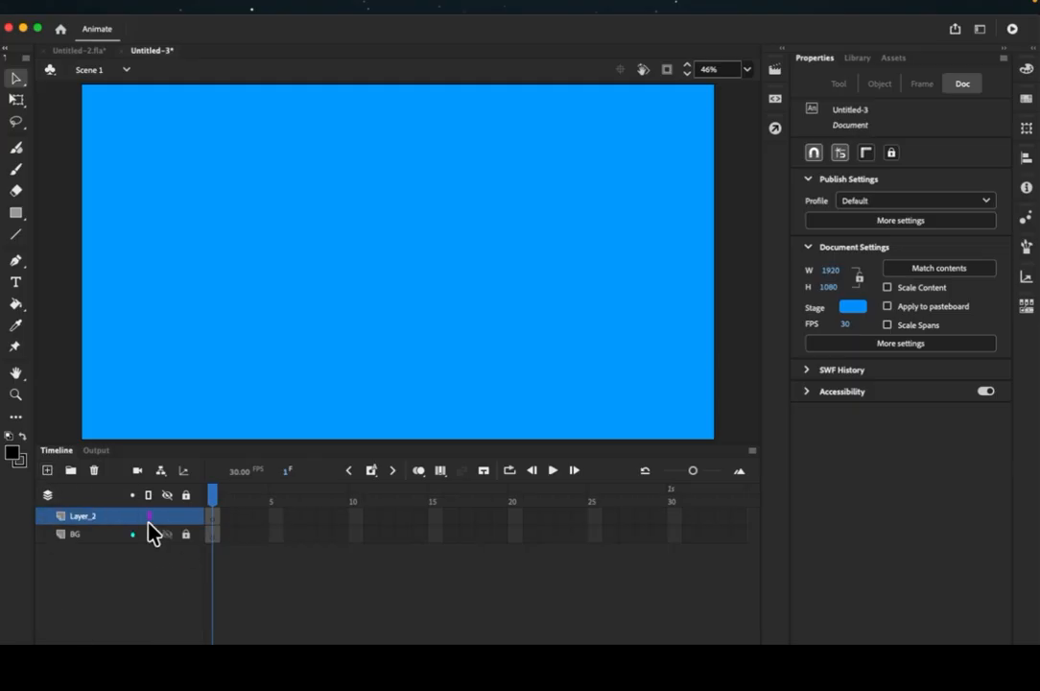
double_click(98, 525)
text(S)
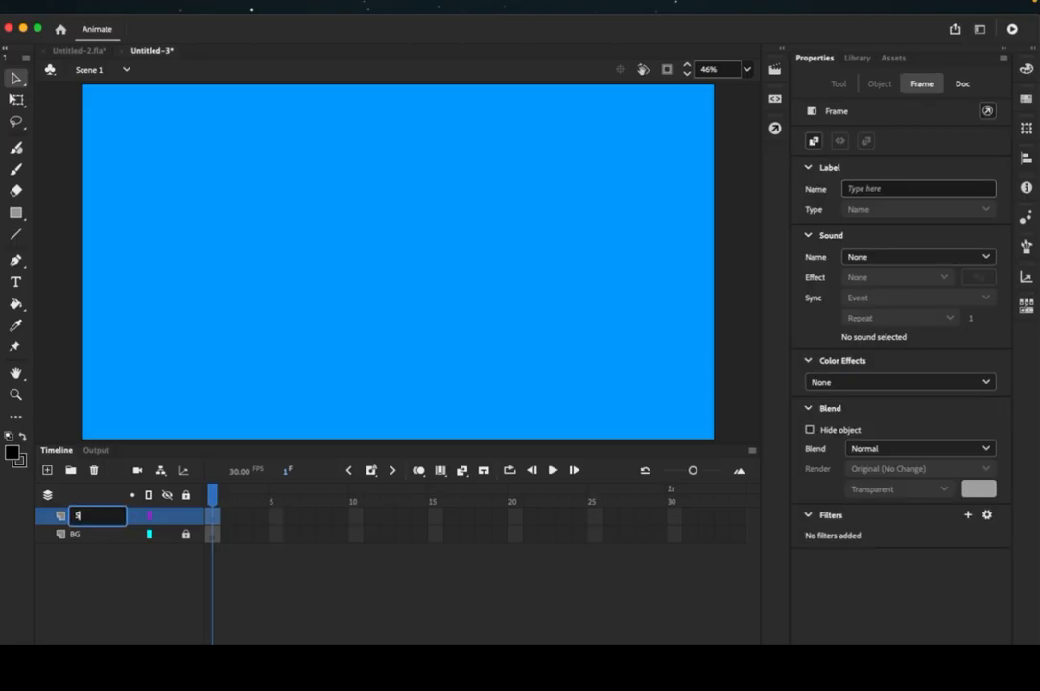
text(eafloor)
click(144, 626)
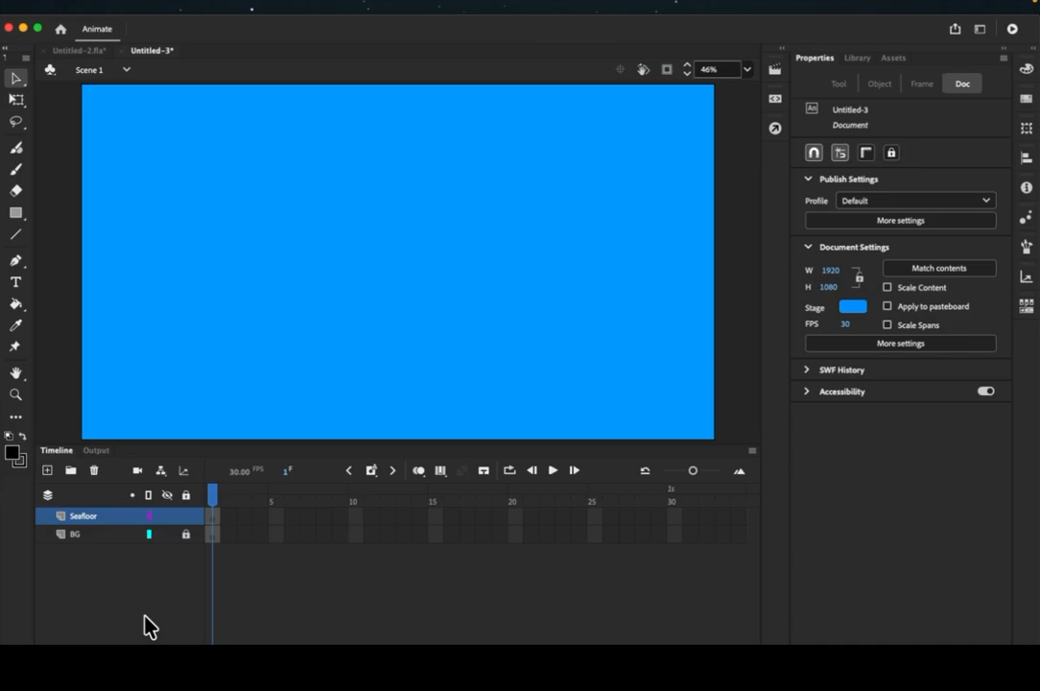
Step: Place the under-the-sea drawing from the library on the Seafloor layer, enlarge it to the stage's height and align it with the stage's right side
click(849, 60)
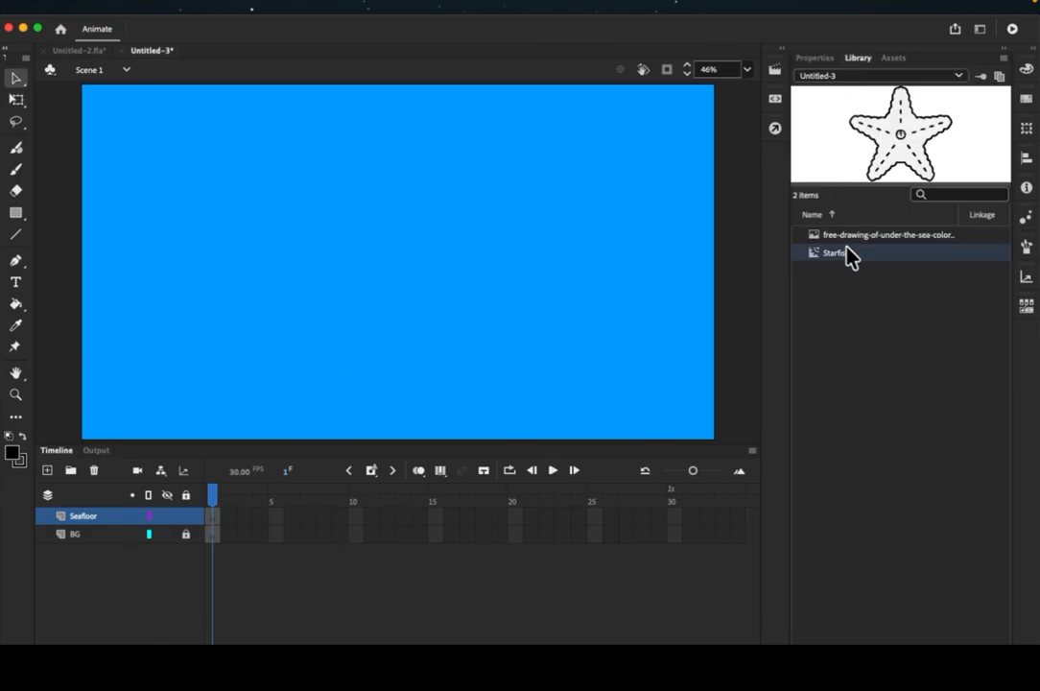
click(872, 236)
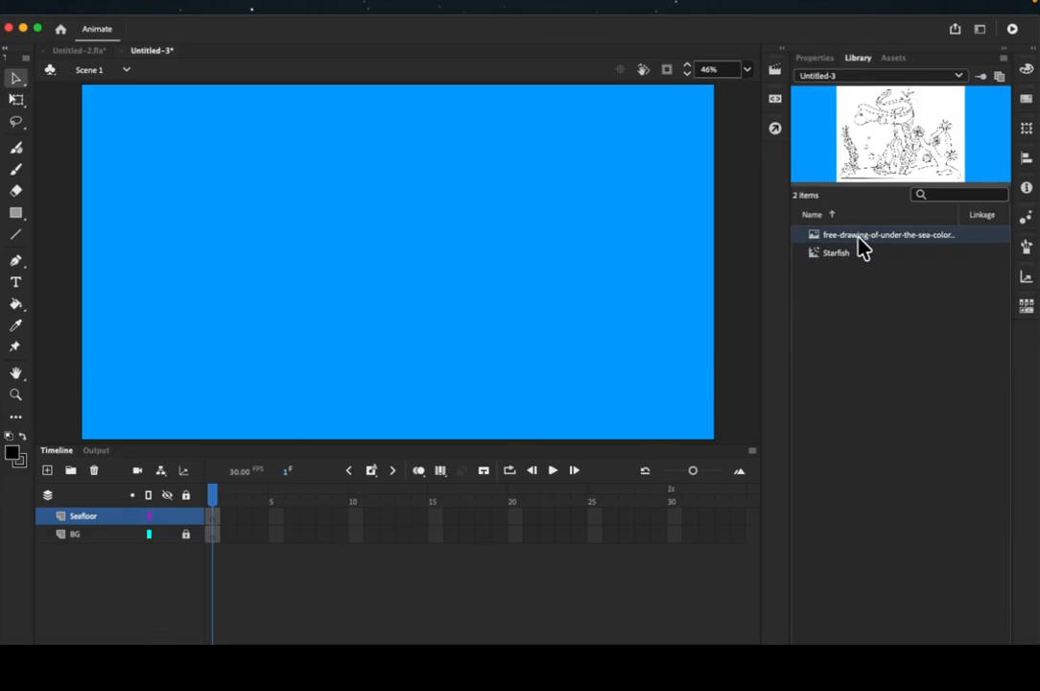
mouse_move(861, 248)
mouse_down()
mouse_move(371, 269)
mouse_move(353, 308)
mouse_up()
click(16, 100)
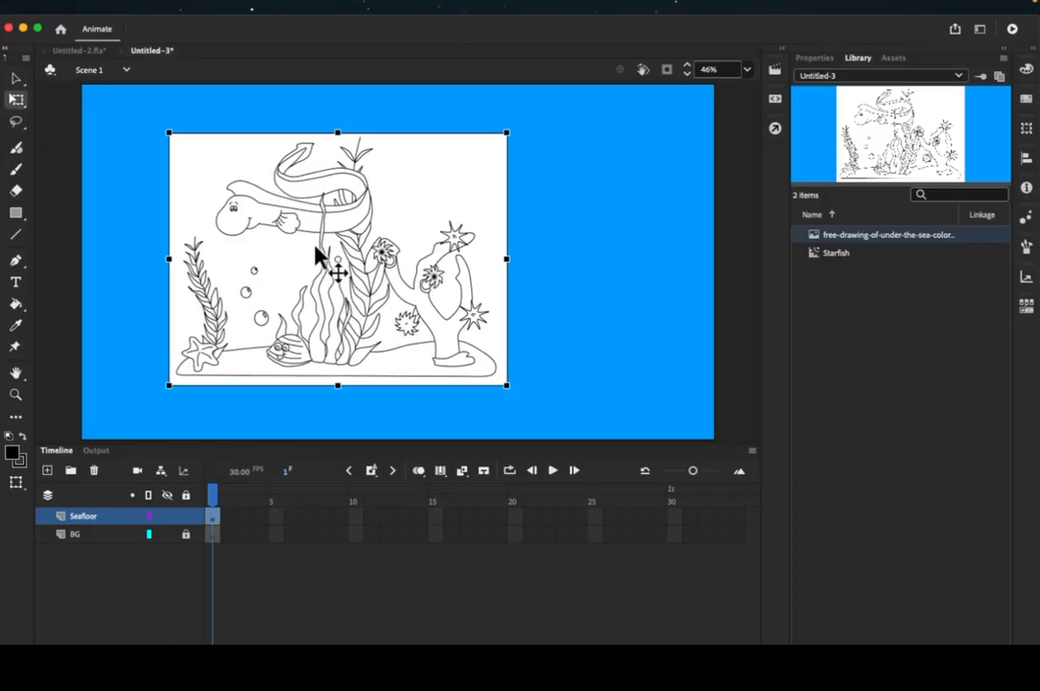
drag(159, 125, 98, 81)
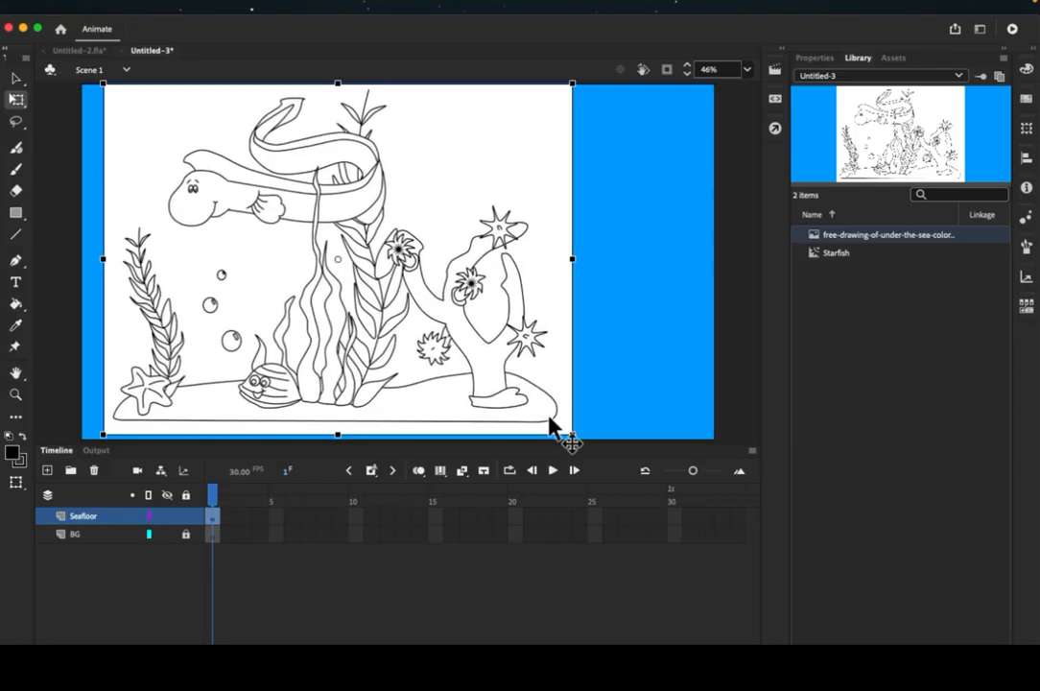
drag(574, 434, 599, 441)
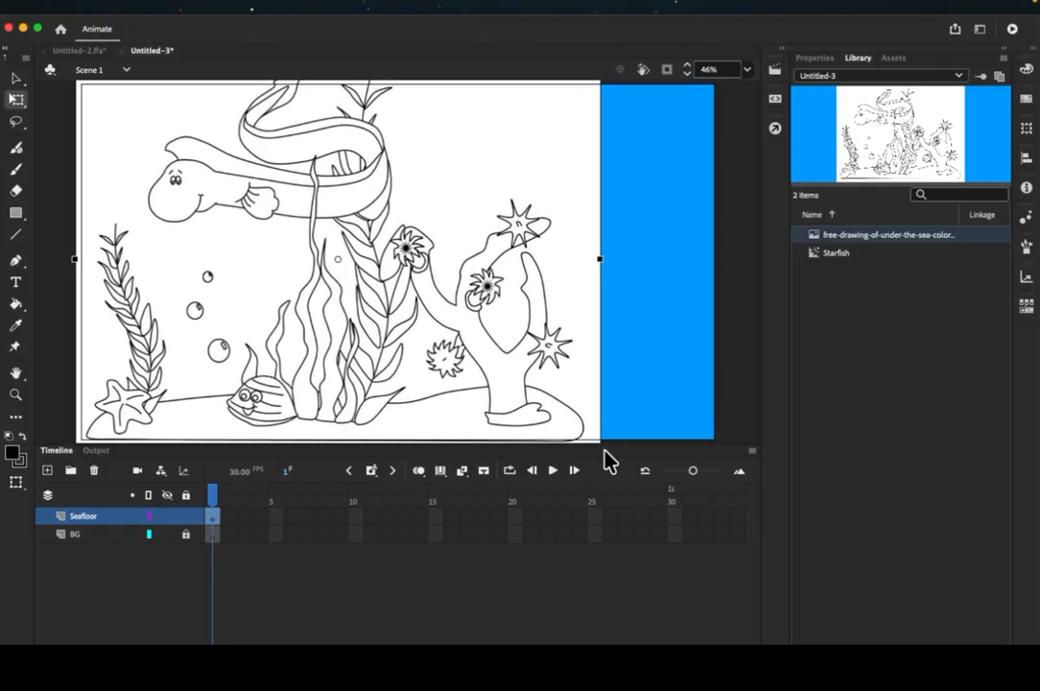
drag(564, 334, 665, 376)
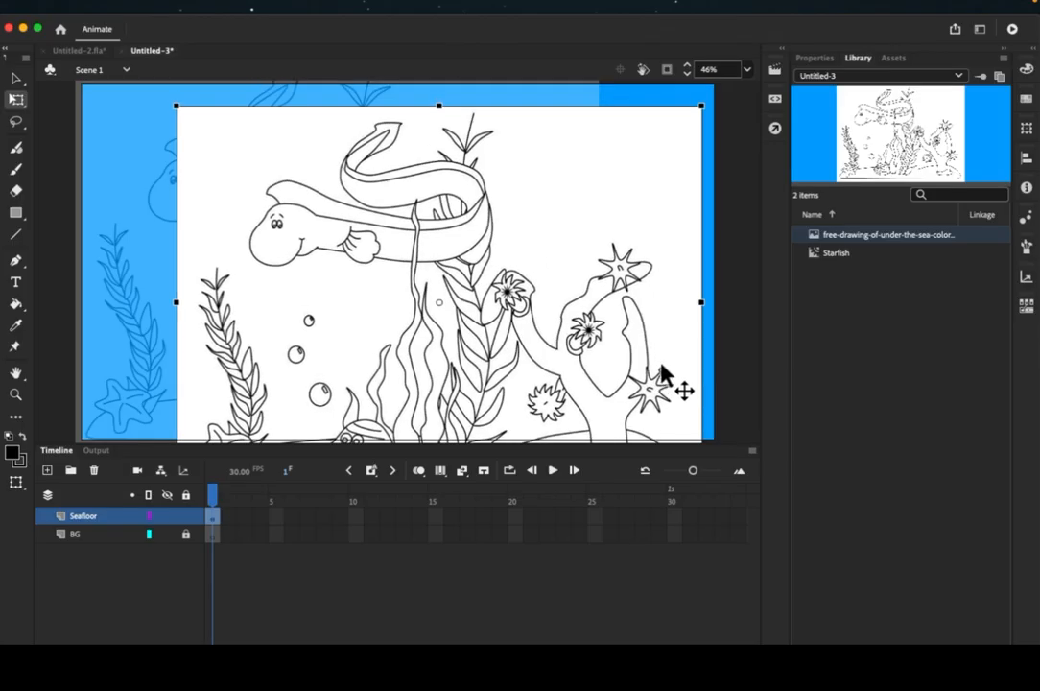
drag(701, 102, 697, 106)
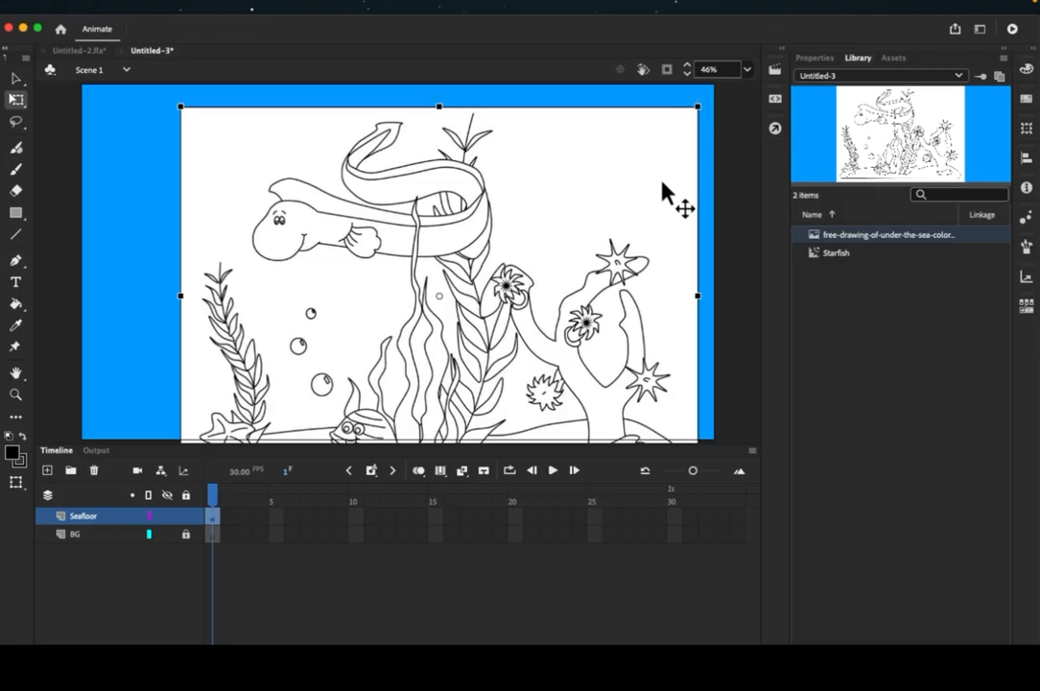
drag(667, 183, 687, 170)
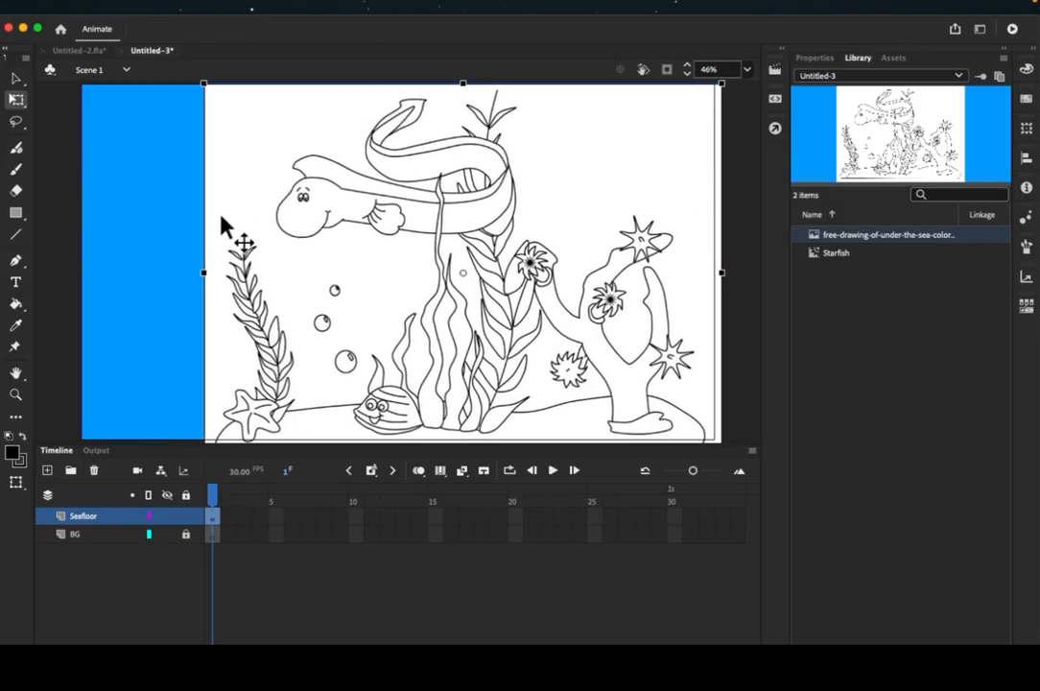
click(191, 215)
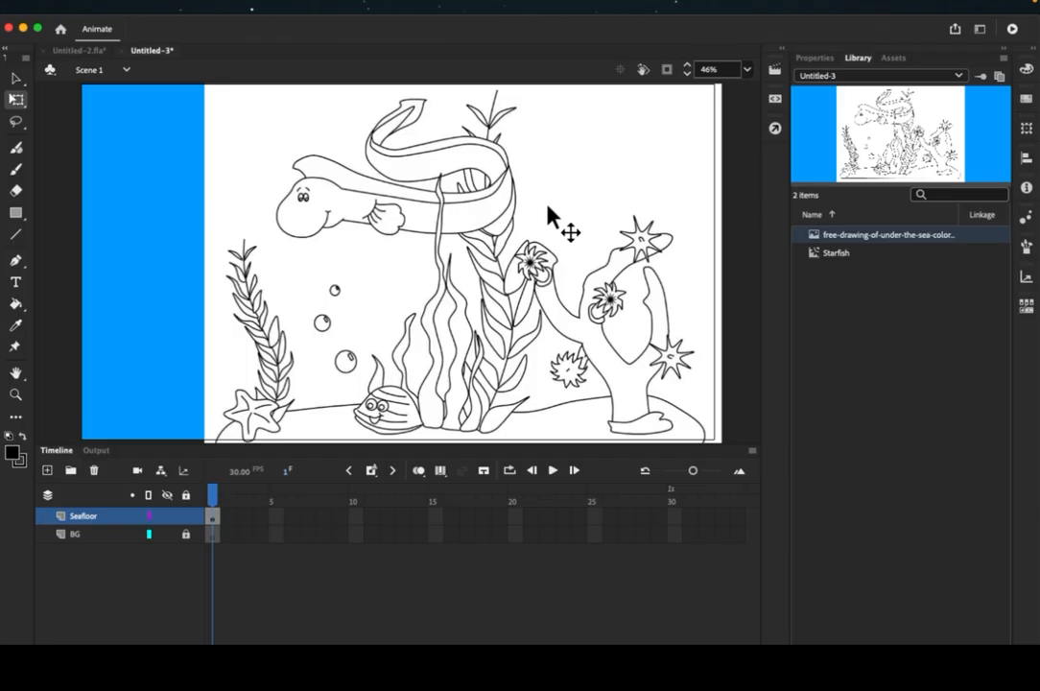
Step: Trace the seafloor bitmap with color threshold 100, minimum area 8 pixels, and Normal corner threshold and curve fit
click(559, 189)
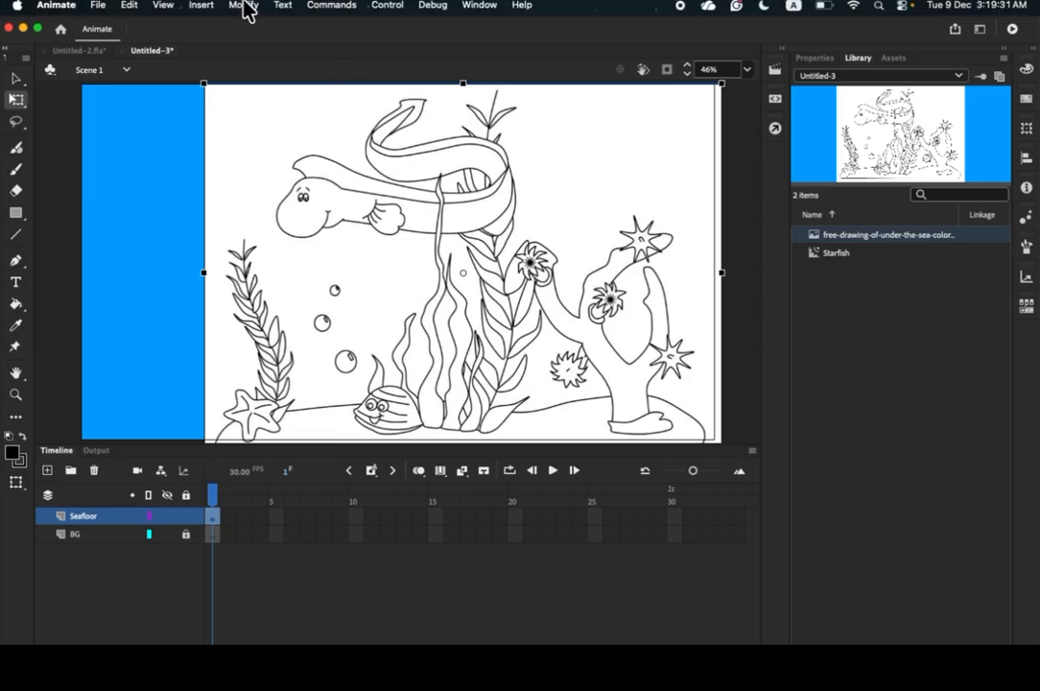
click(242, 6)
mouse_move(278, 132)
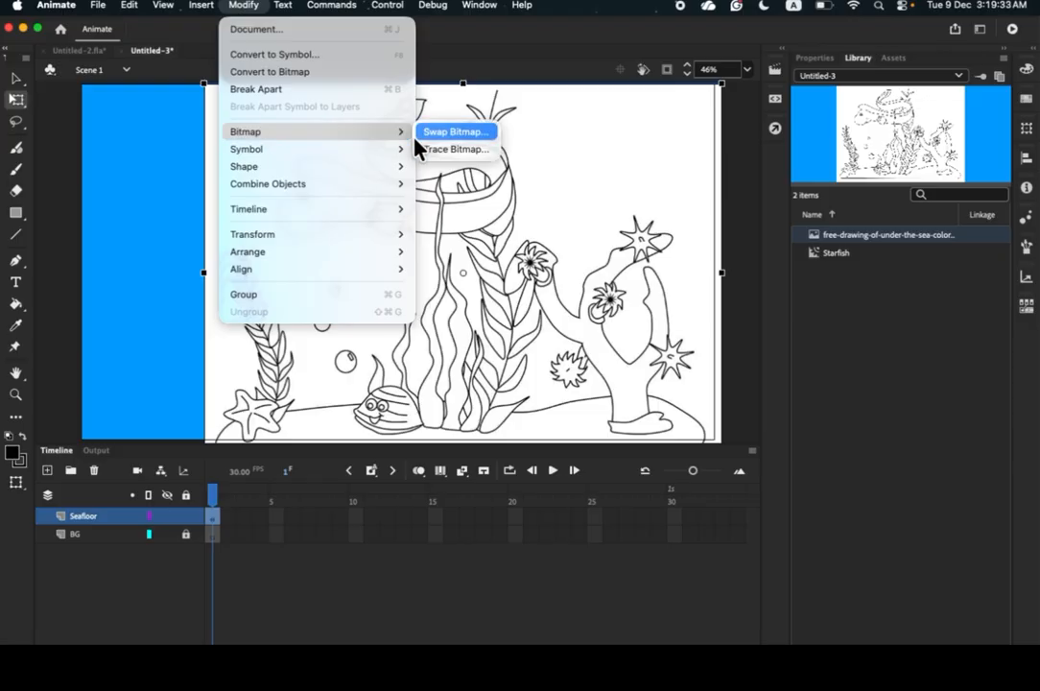
click(436, 152)
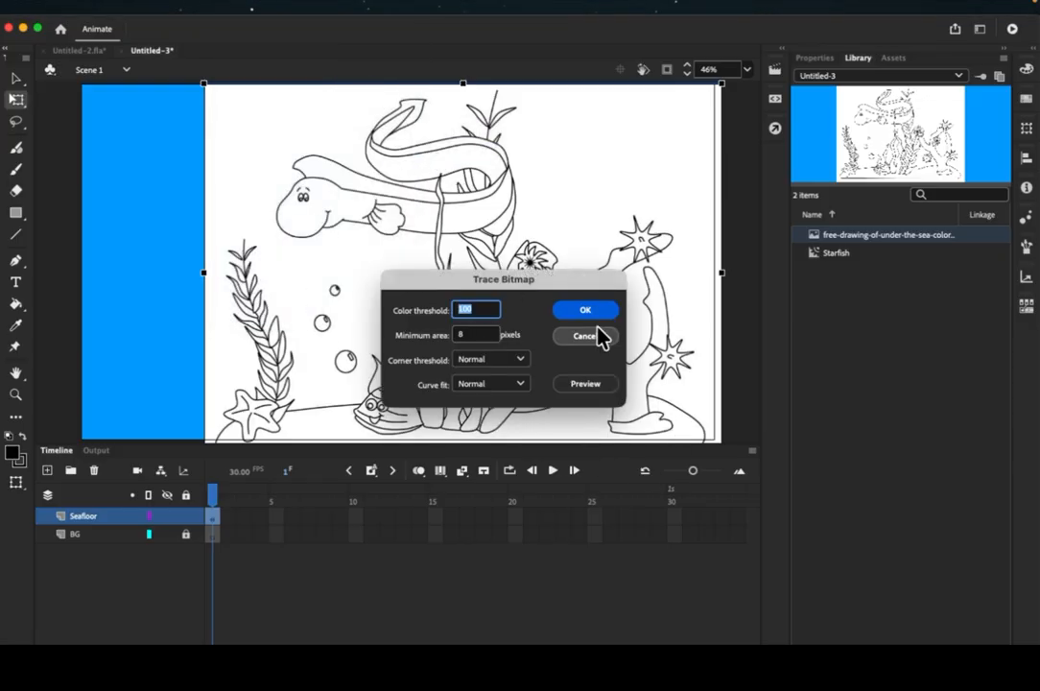
click(613, 308)
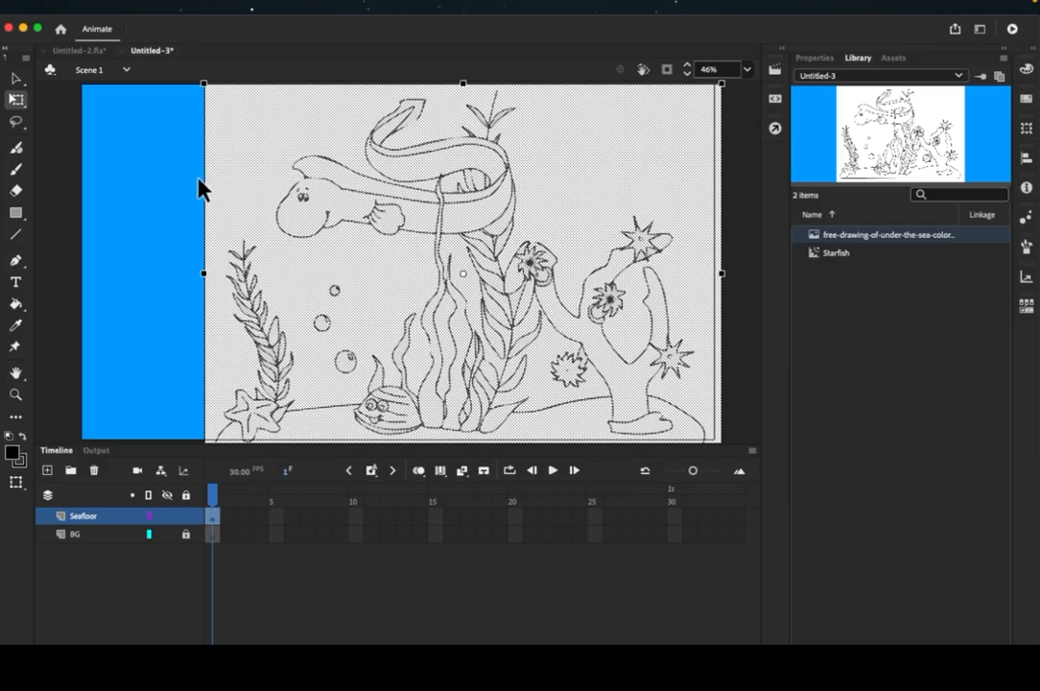
Step: Delete the large white background area of the traced seafloor drawing
click(153, 181)
click(614, 169)
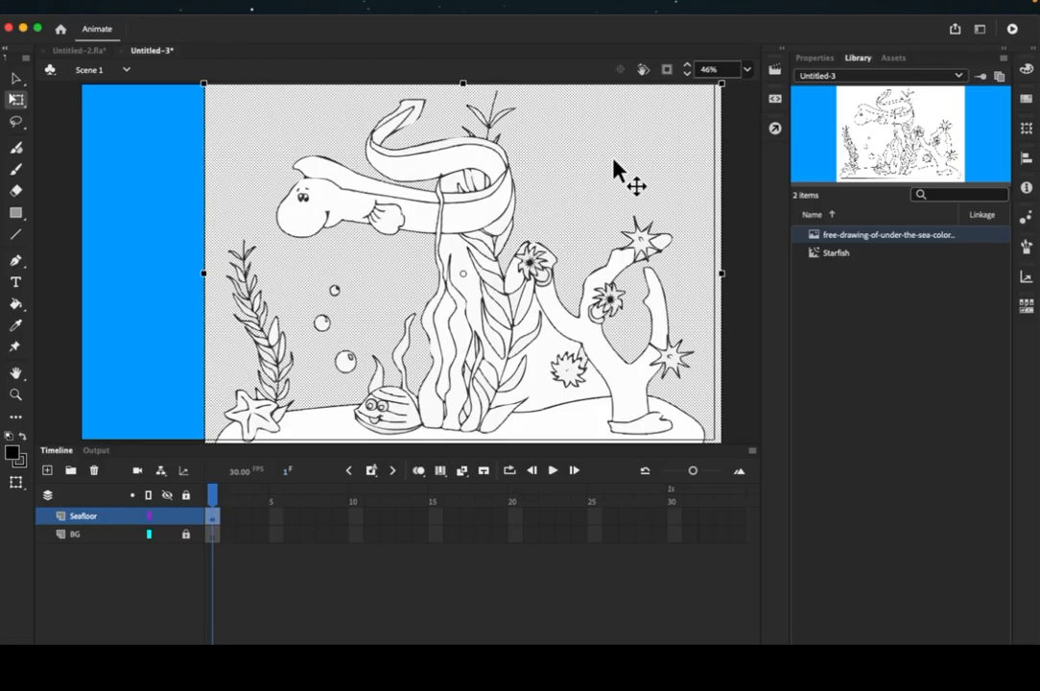
click(142, 230)
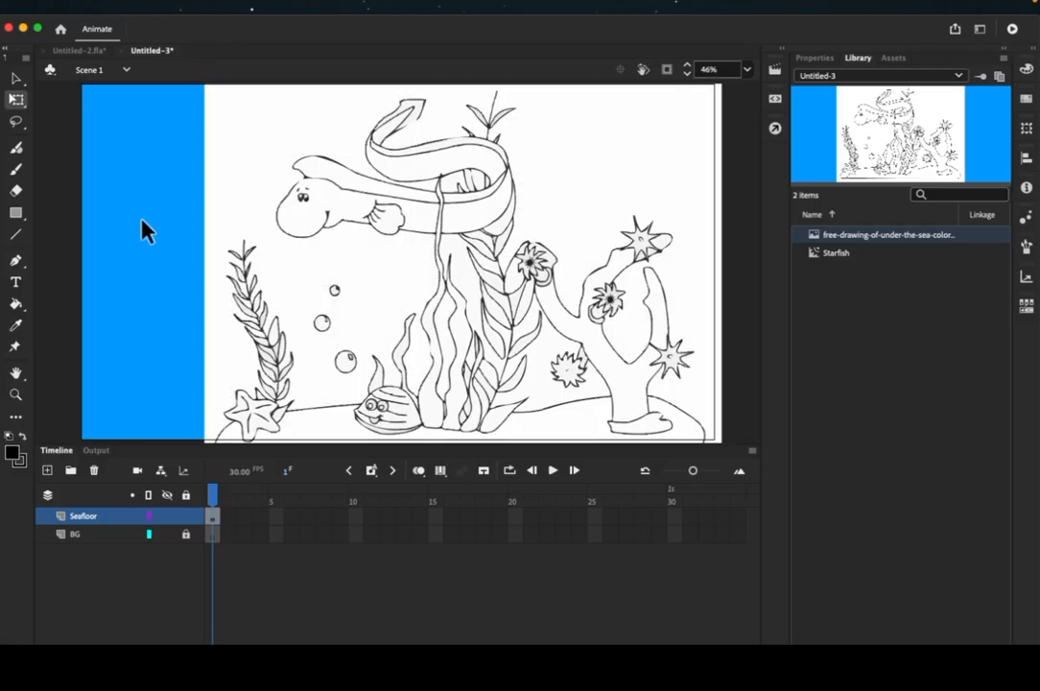
click(626, 157)
key(Delete)
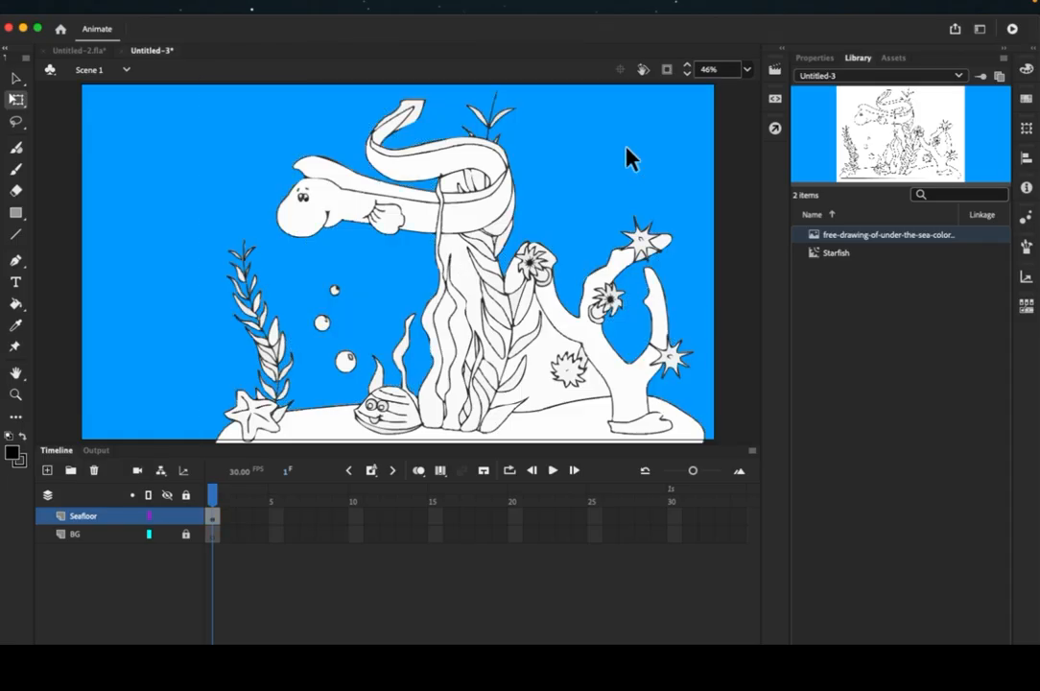
Step: Delete the white areas enclosed between the tall seaweed strands below the eel
click(464, 289)
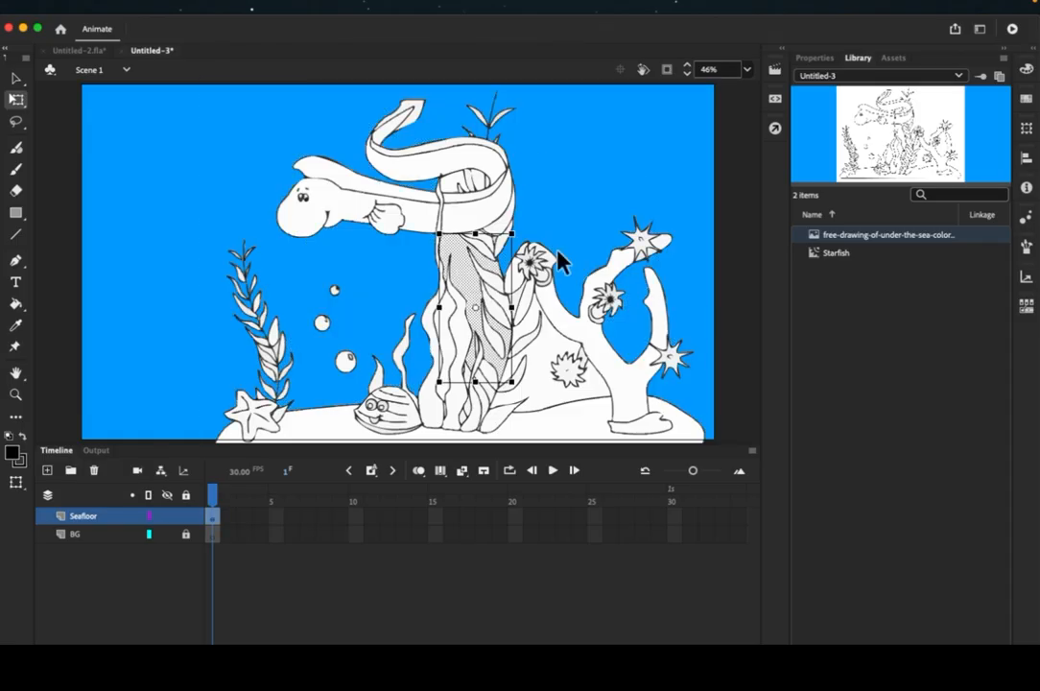
click(444, 324)
click(265, 349)
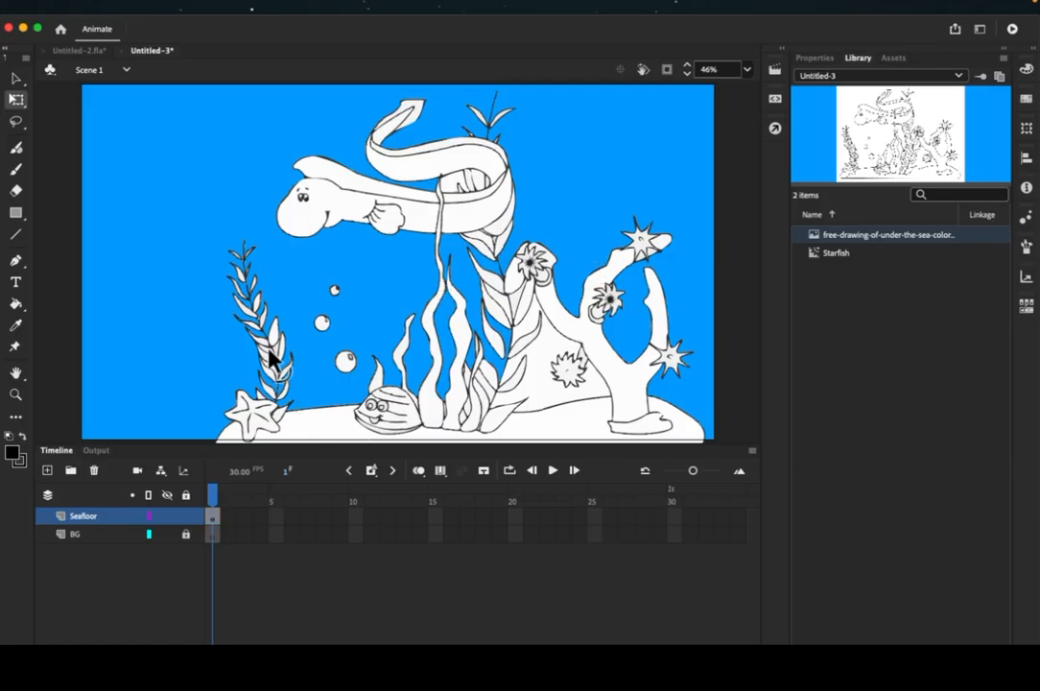
click(416, 219)
key(Delete)
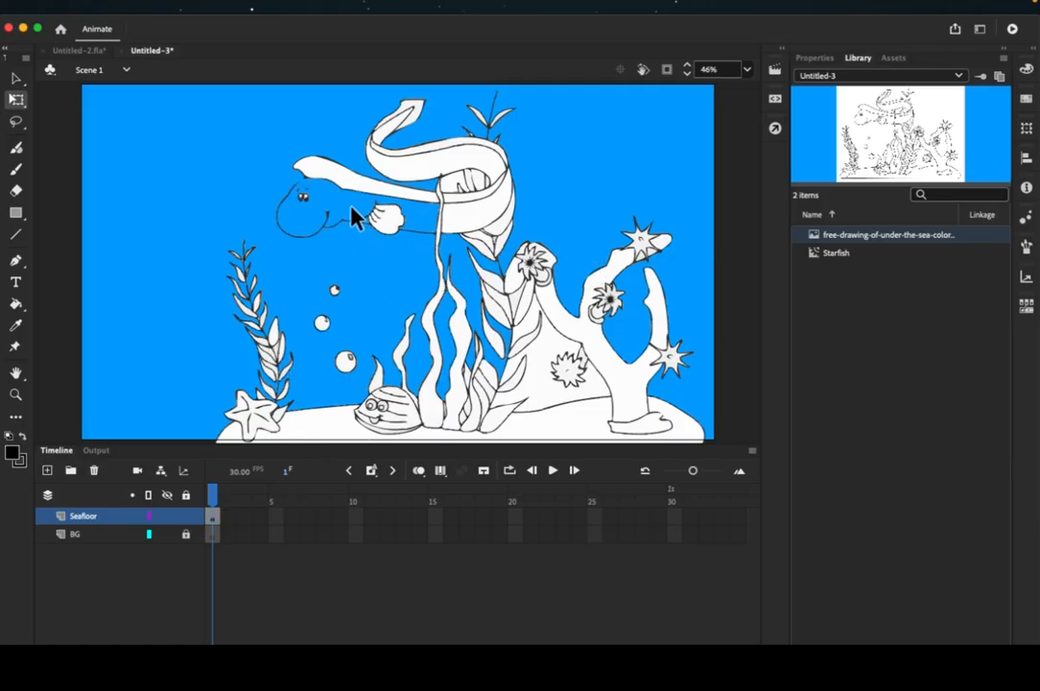
key(super+z)
Step: Delete the white gaps between the seaweed and the coral, within the small plant above the starfish, and among the lower central seaweed
click(550, 372)
key(Delete)
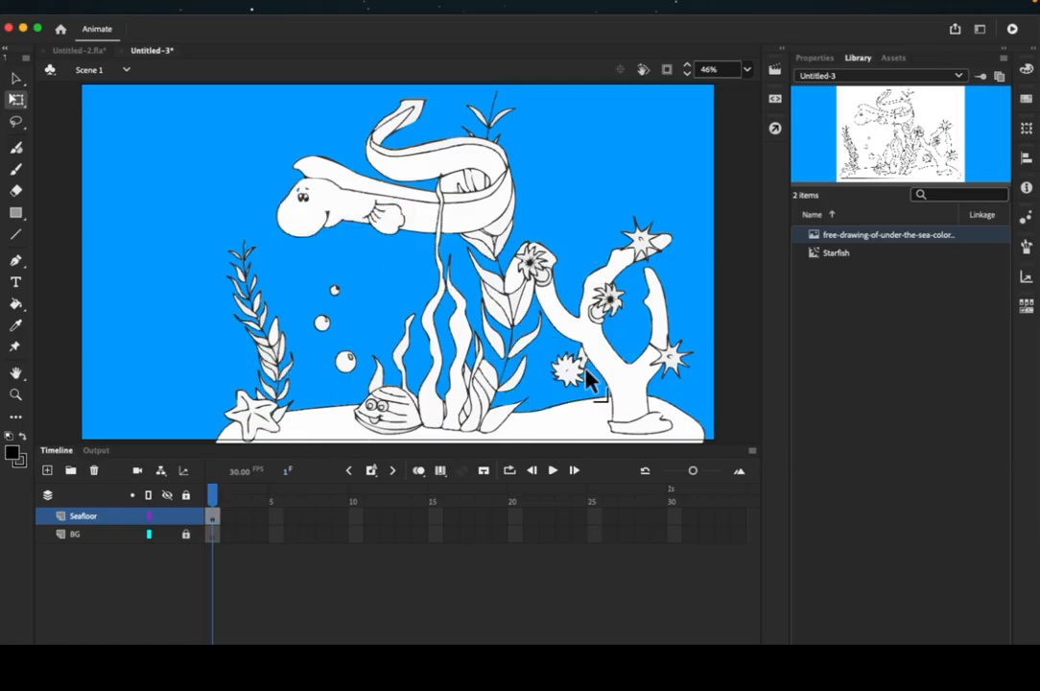
click(271, 355)
key(Delete)
click(276, 348)
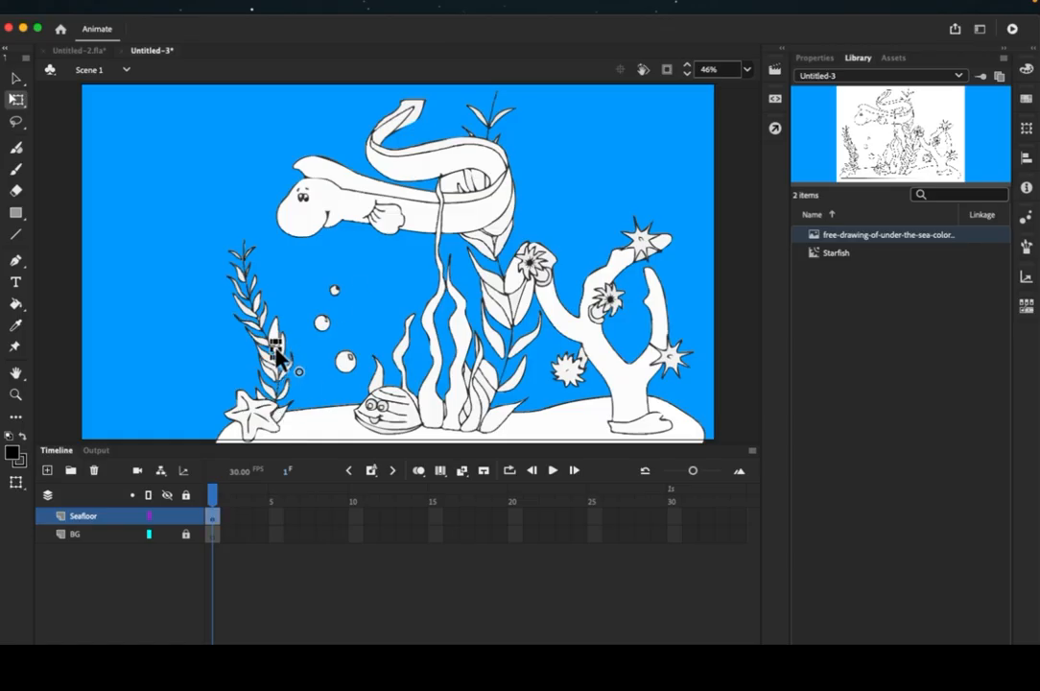
key(Delete)
click(489, 384)
key(Delete)
click(472, 408)
key(Delete)
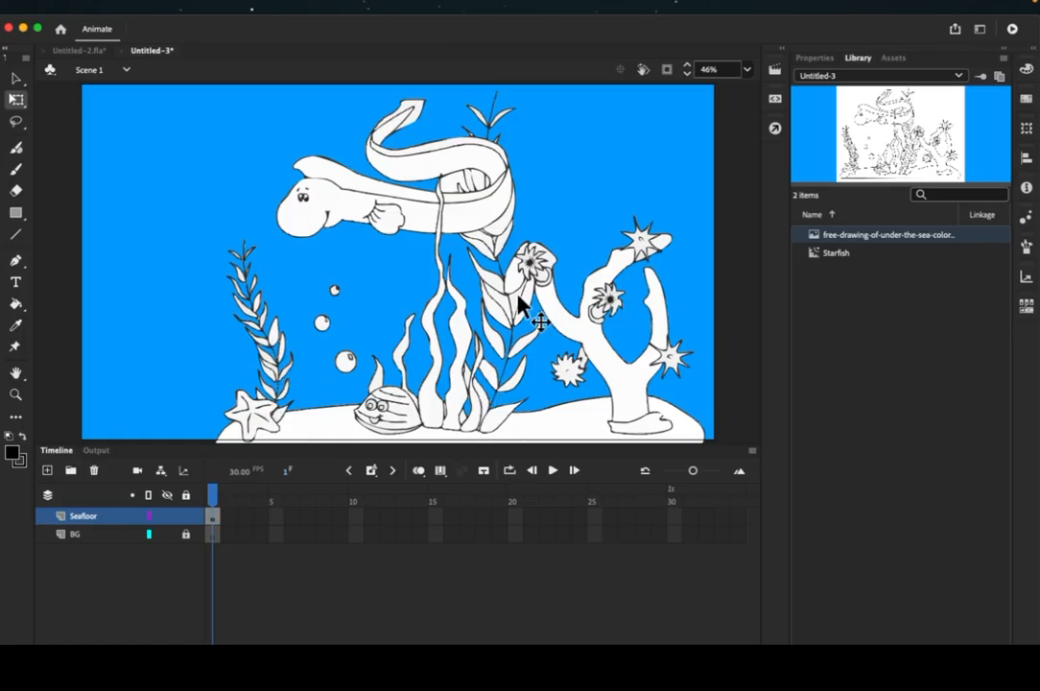
Step: Delete the remaining white gaps beside the tall leafy plant and inside the eel's coil
click(518, 295)
key(Delete)
click(503, 238)
key(Delete)
click(463, 182)
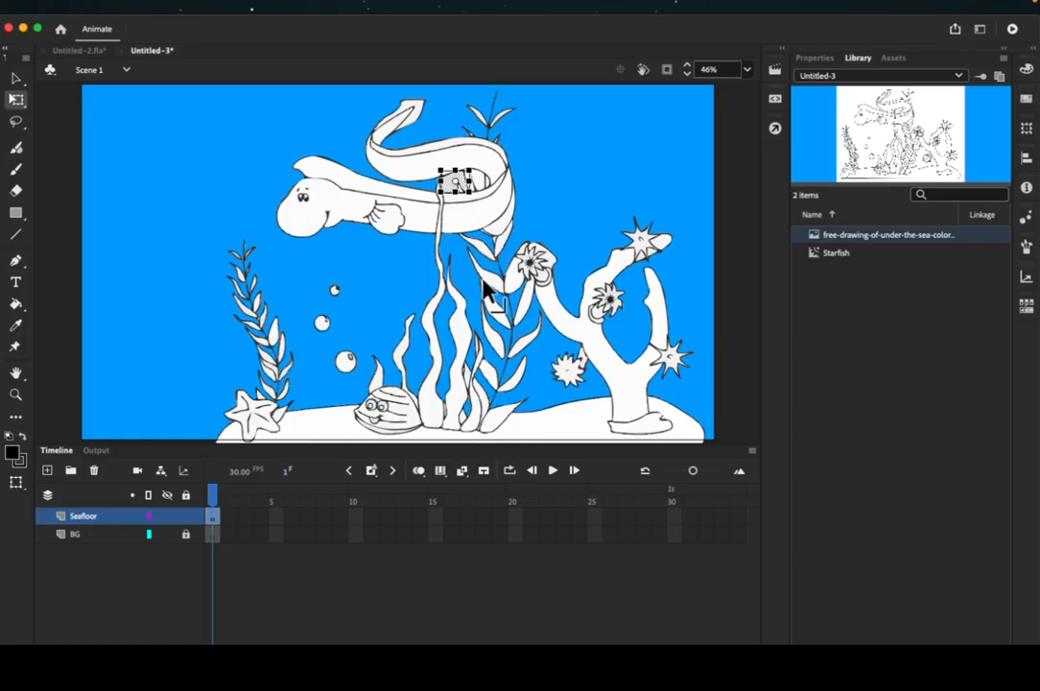
key(Delete)
click(477, 176)
key(Delete)
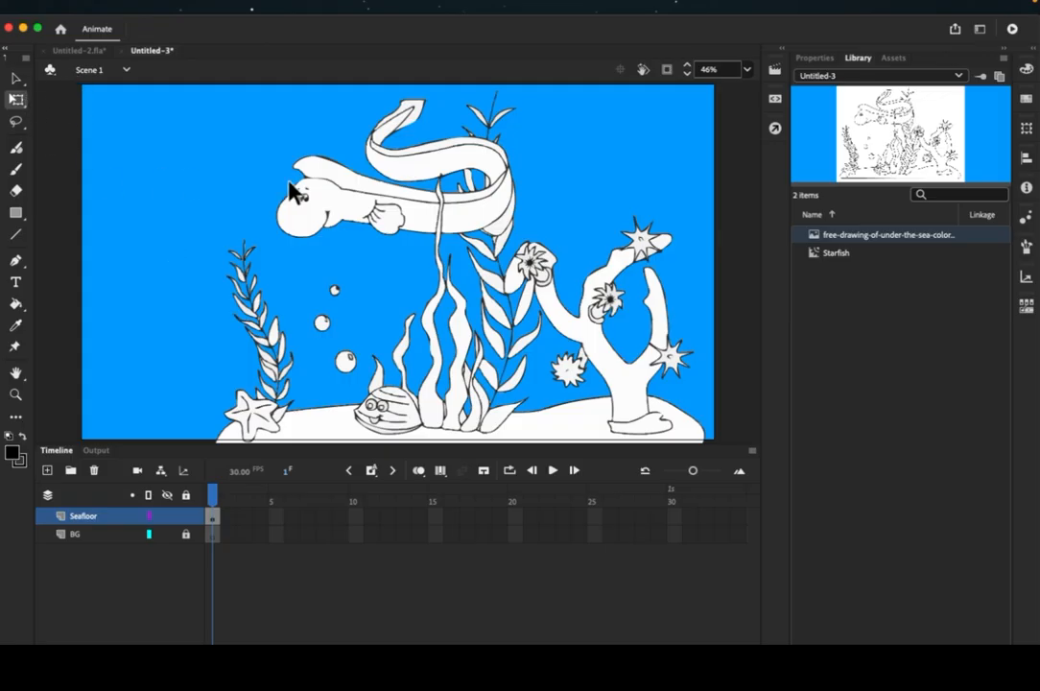
Step: Copy the coral with its piece of seafloor and place the duplicate at the stage's left edge, joining the existing seafloor beside the starfish
click(16, 78)
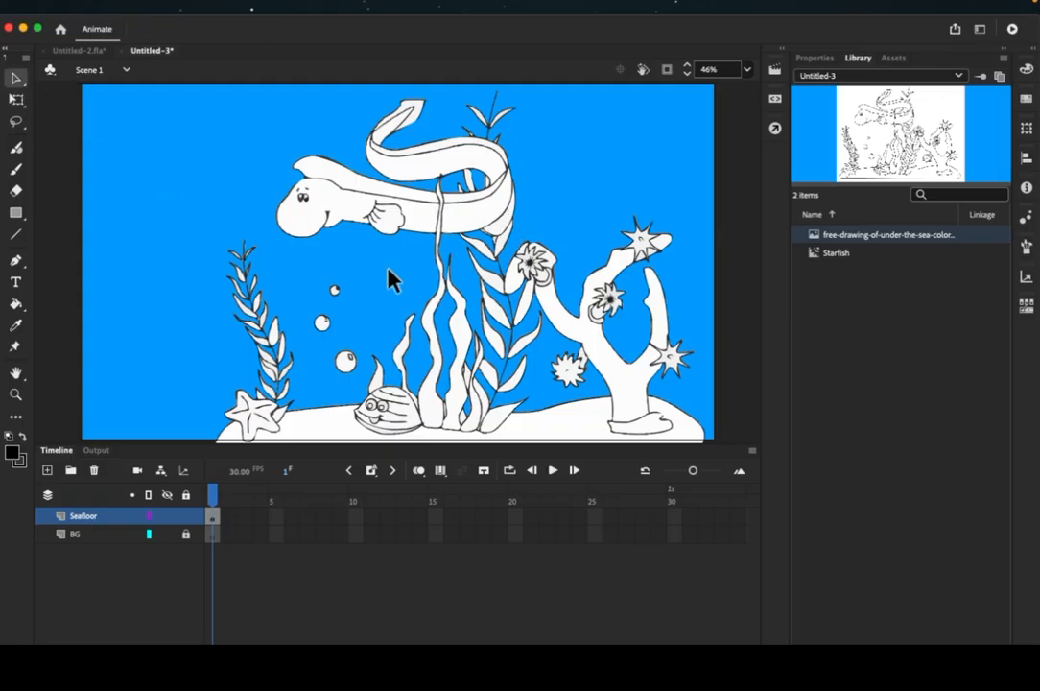
mouse_move(725, 178)
mouse_down()
mouse_move(638, 458)
mouse_move(543, 463)
mouse_move(508, 455)
mouse_move(512, 445)
mouse_up()
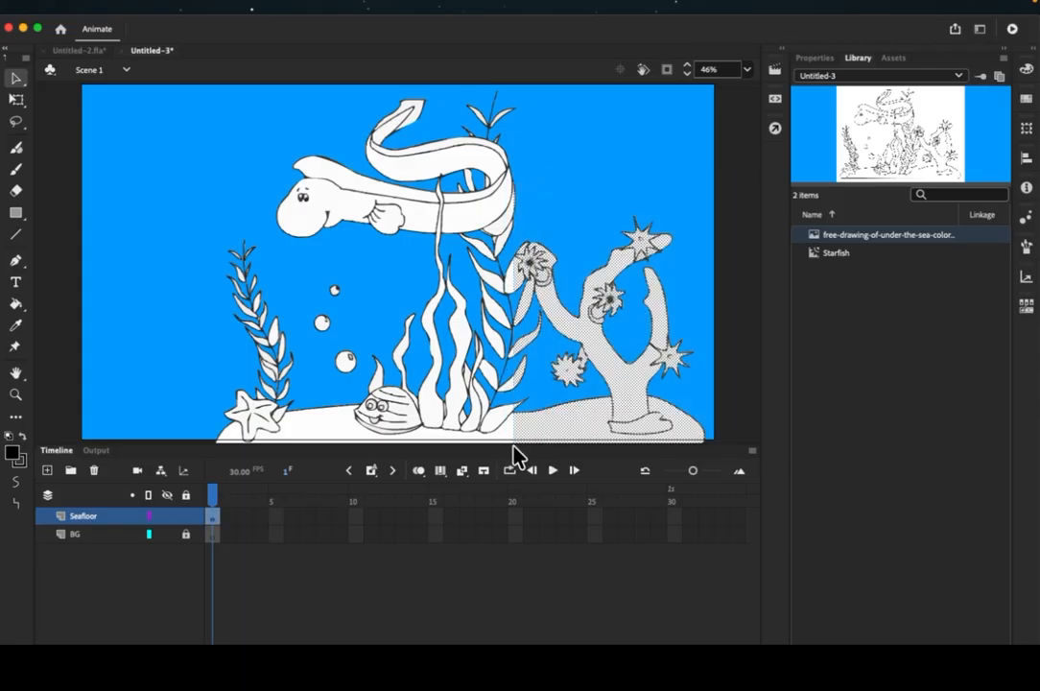
key(super+c)
key(super+v)
drag(422, 333, 164, 388)
drag(167, 393, 173, 404)
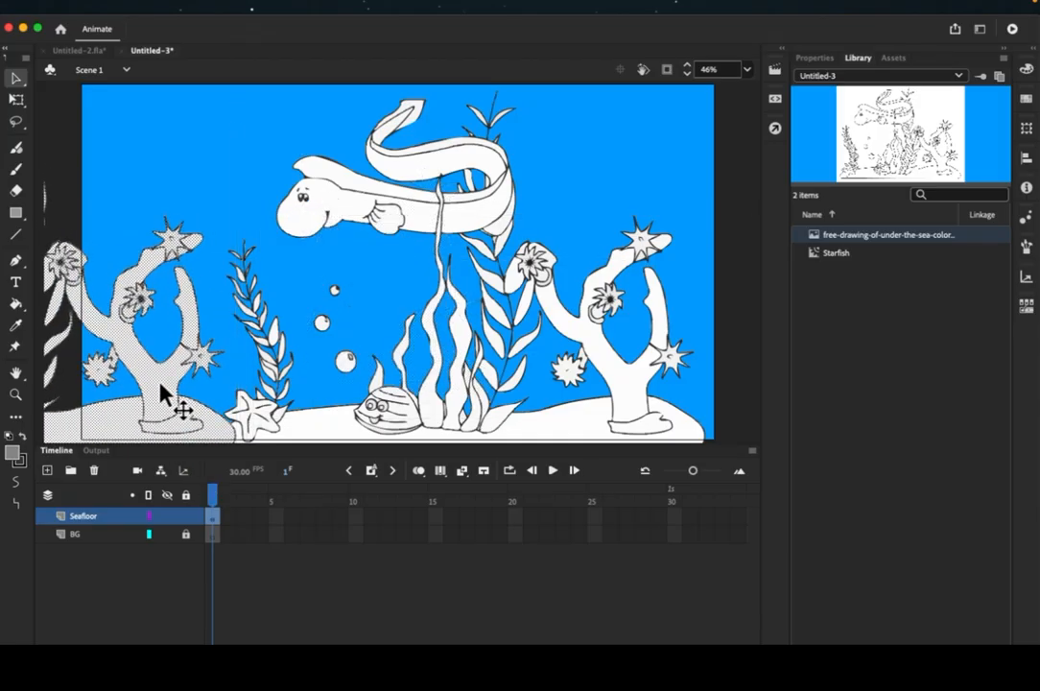
click(742, 238)
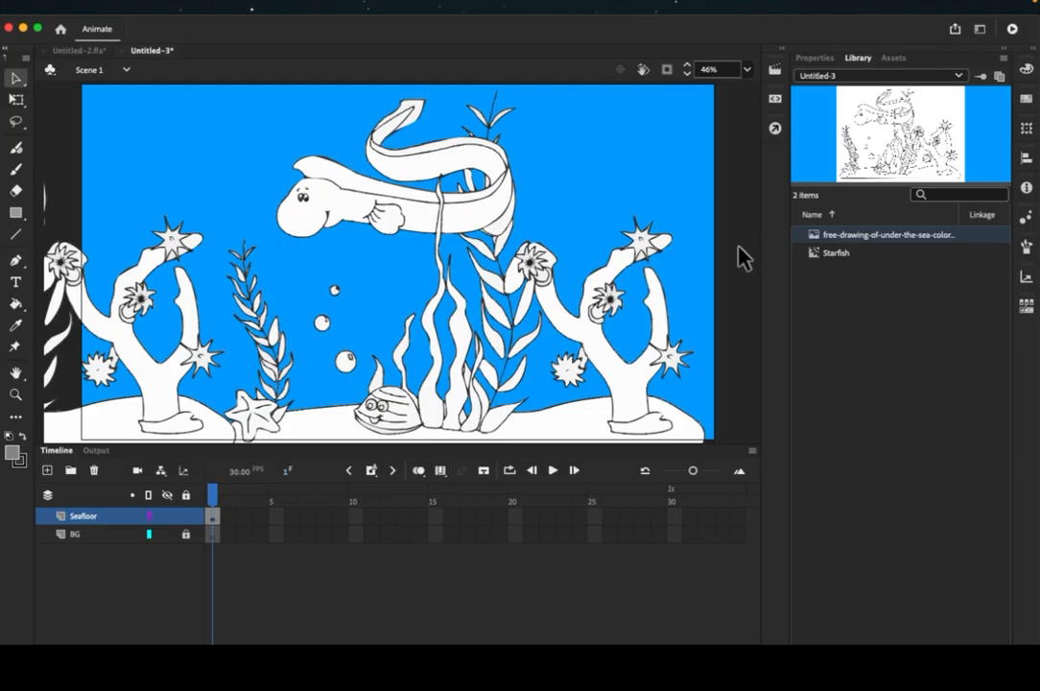
Step: Erase the duplicate's coral, seaweed and seafloor remnants beyond the stage's left edge, using eraser sizes 40 and 103
click(19, 190)
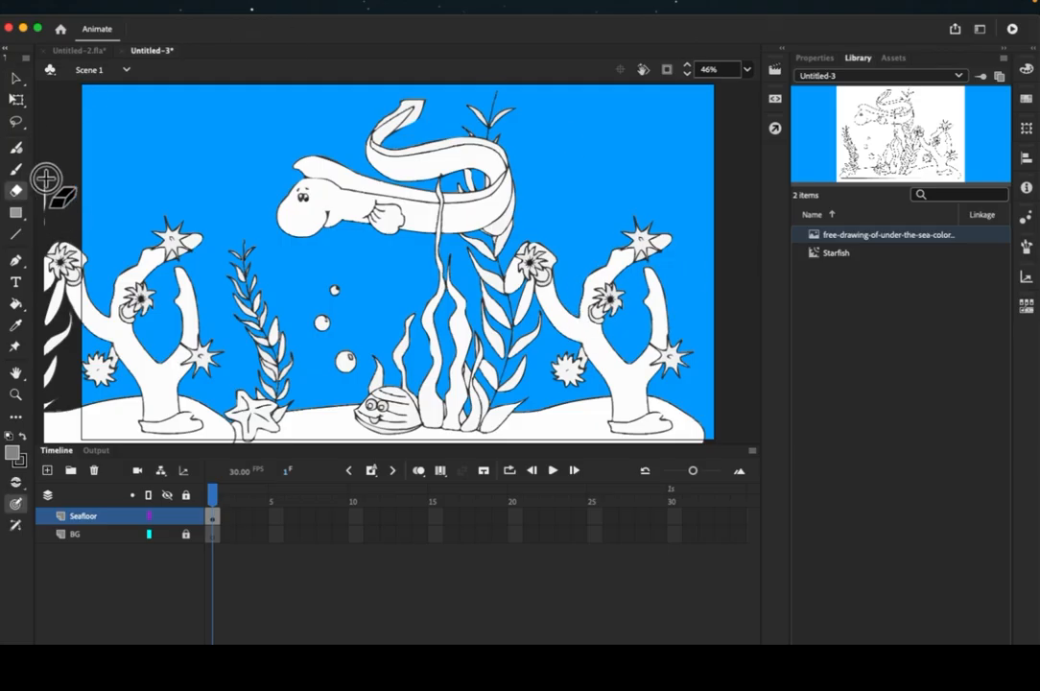
click(817, 58)
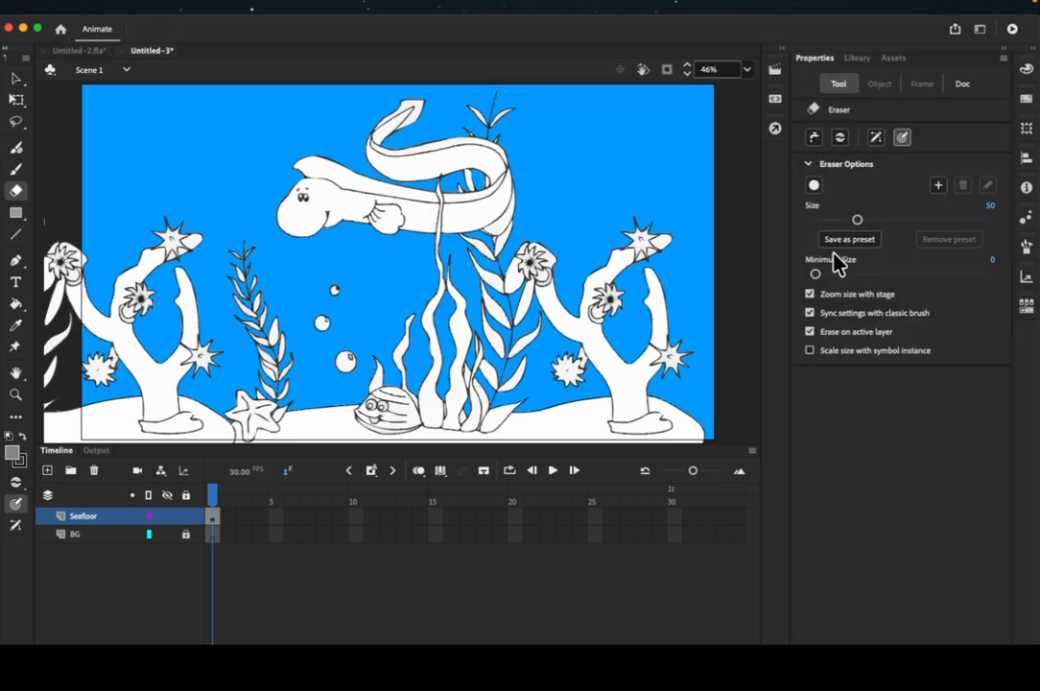
drag(856, 225, 848, 221)
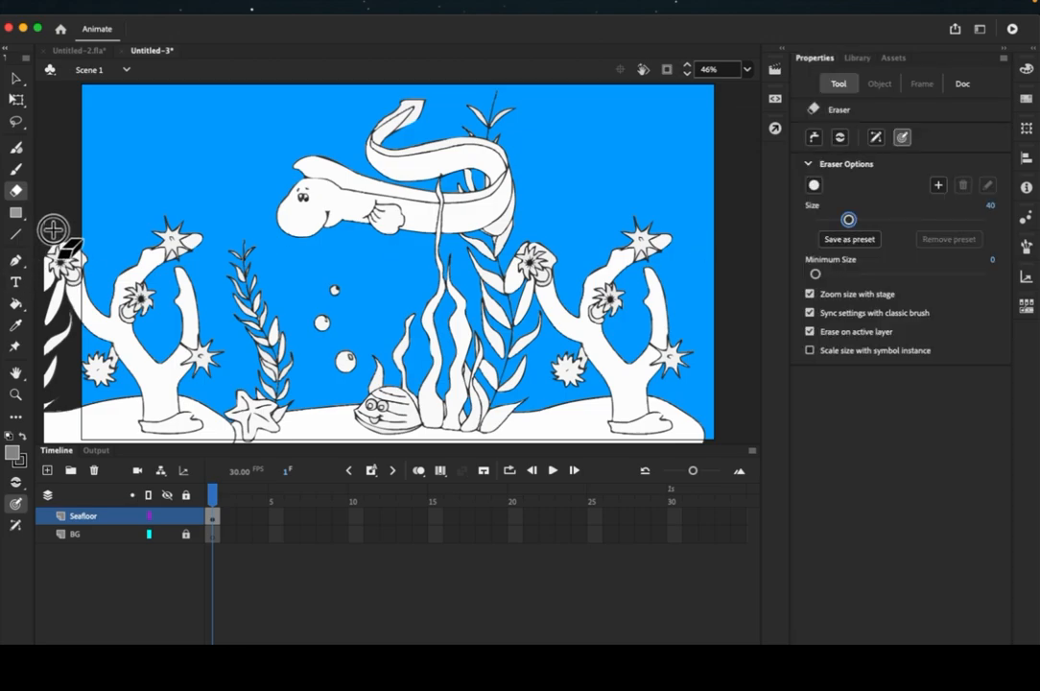
mouse_move(52, 229)
mouse_down()
mouse_move(64, 355)
mouse_move(61, 305)
mouse_up()
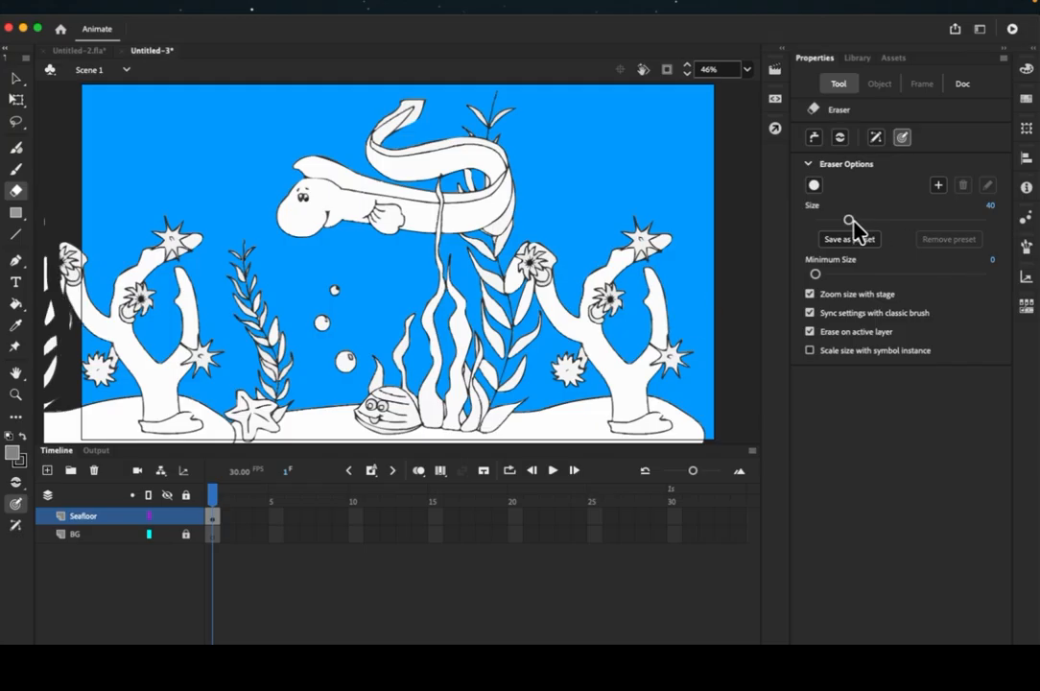
drag(55, 225, 63, 261)
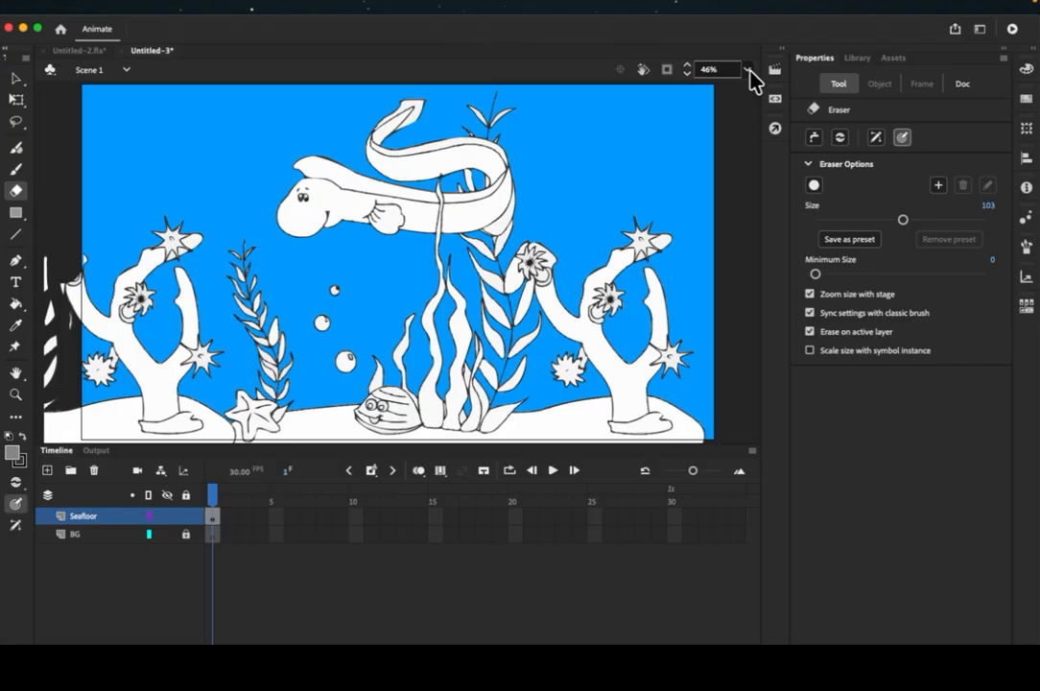
key(super+minus)
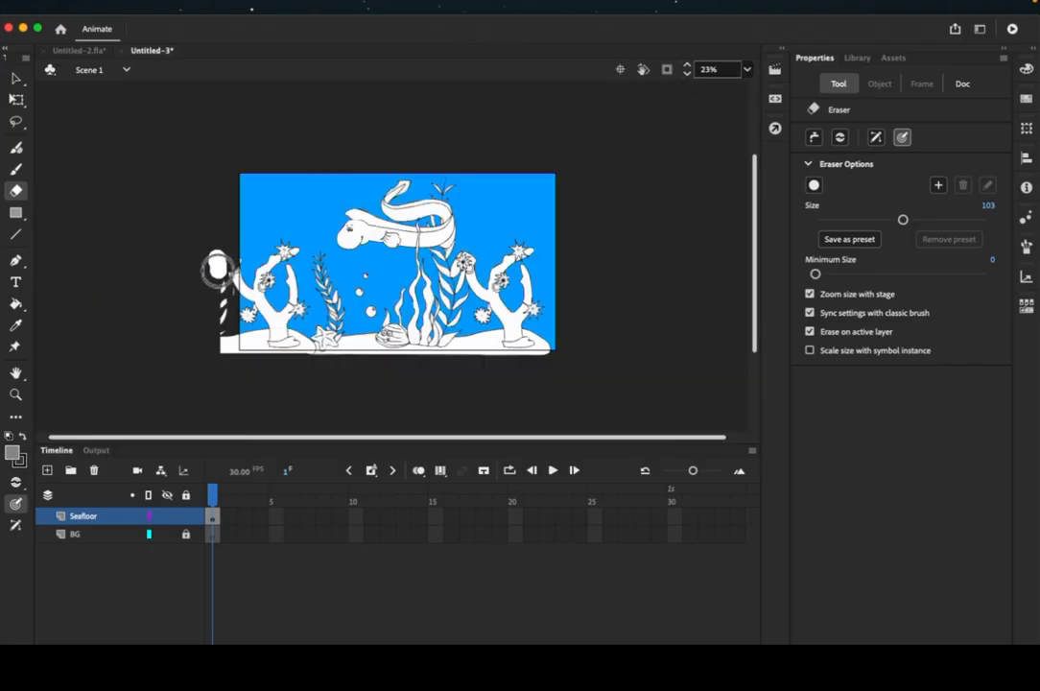
mouse_move(218, 269)
mouse_down()
mouse_move(228, 347)
mouse_move(222, 261)
mouse_move(228, 360)
mouse_up()
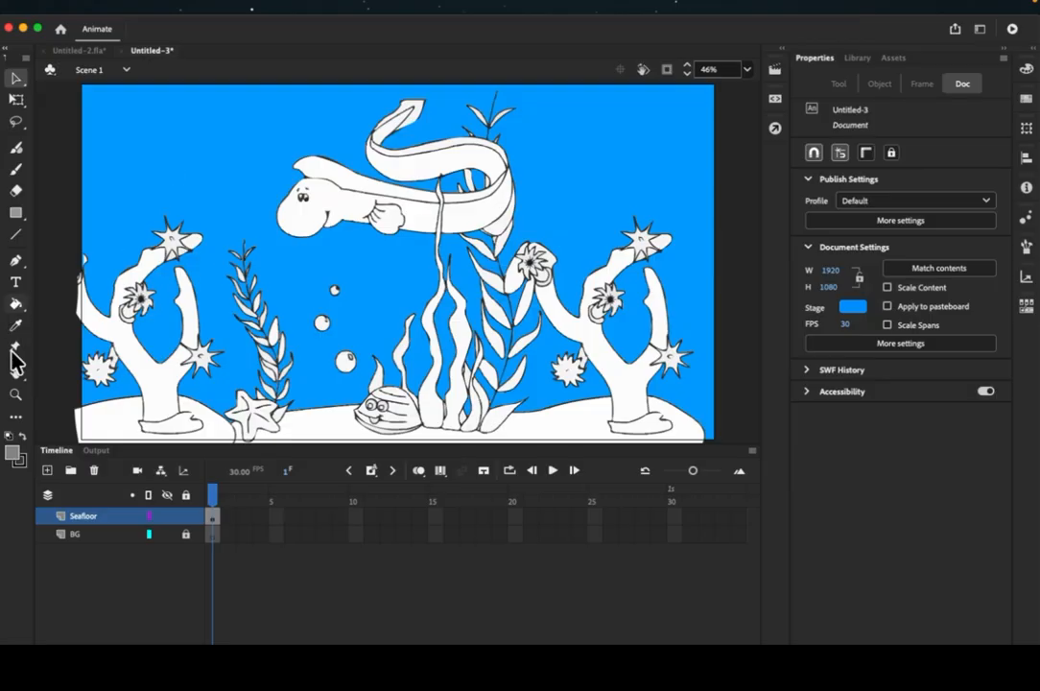
Step: Fill the trunks and branches of both corals with dark reddish brown
click(14, 456)
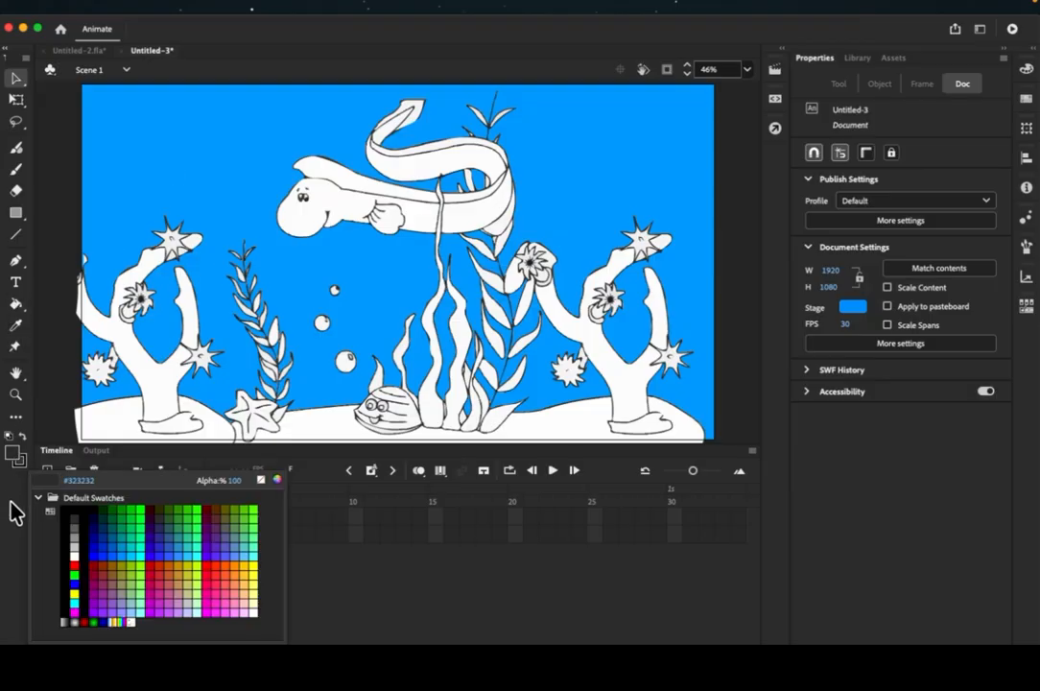
click(218, 521)
click(15, 305)
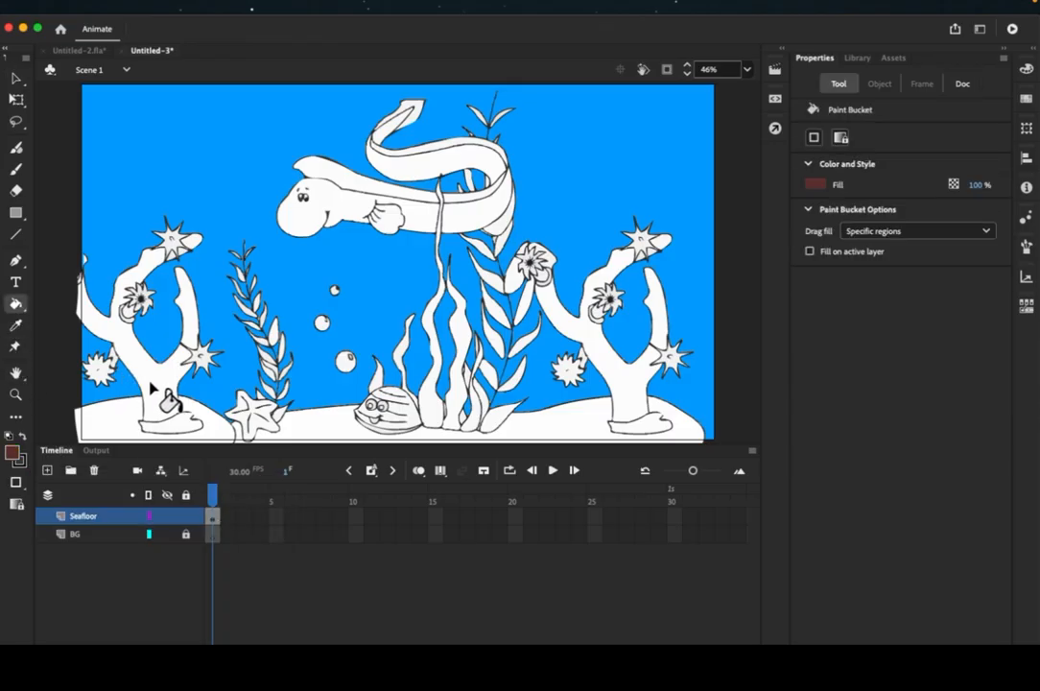
click(129, 326)
click(193, 305)
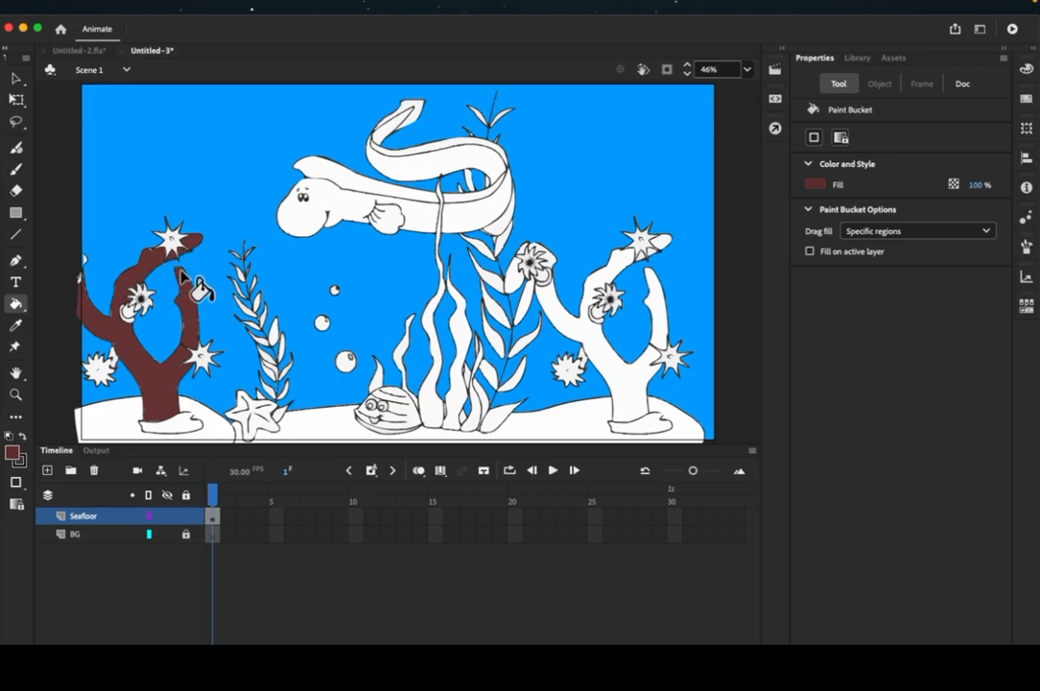
click(588, 344)
click(654, 246)
click(655, 311)
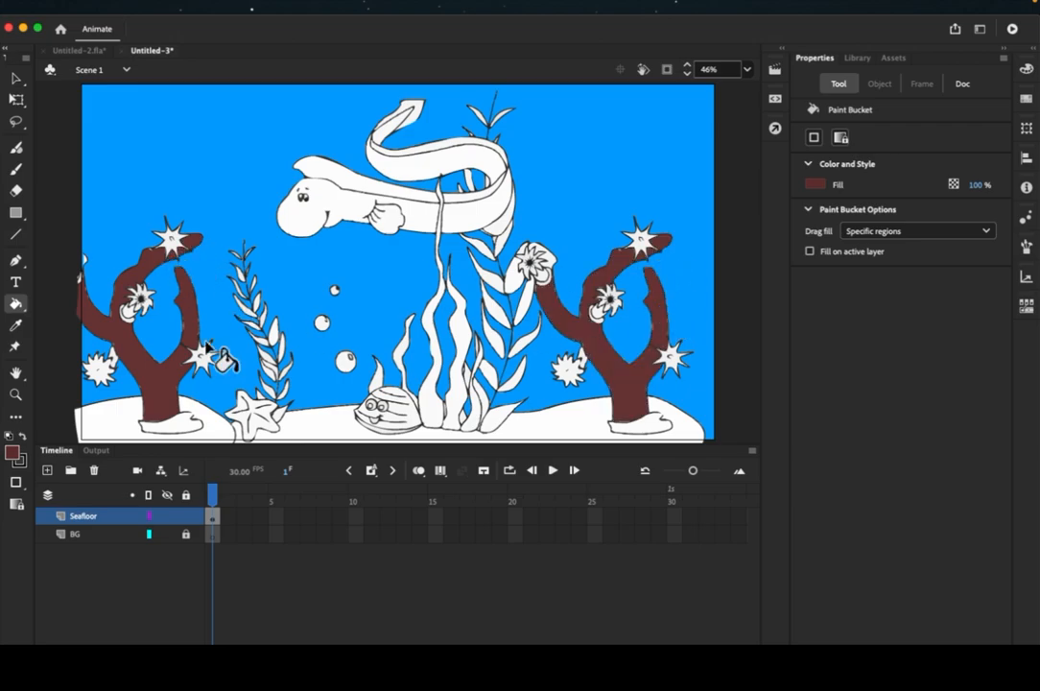
Step: Fill the leaves of the small plant above the starfish with green
click(12, 453)
click(149, 494)
click(271, 334)
drag(272, 335, 246, 255)
click(272, 387)
click(284, 394)
click(280, 414)
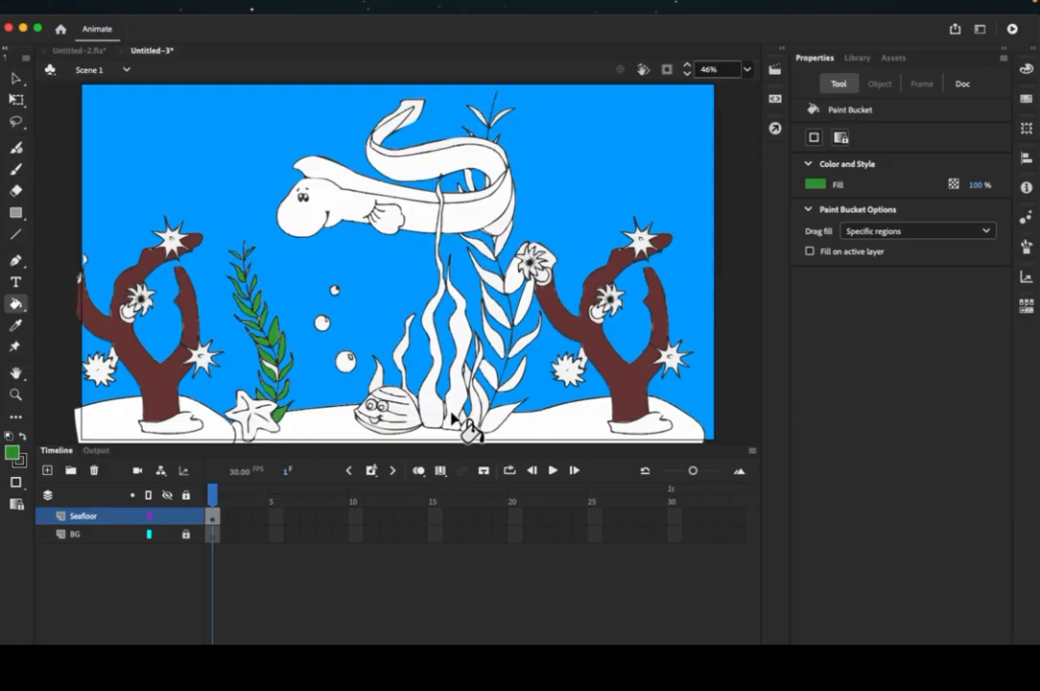
Step: Fill the central seaweed strands, the tall leafy plant and the cup rims on both corals with green
click(452, 420)
click(433, 408)
click(404, 368)
click(478, 423)
click(496, 422)
click(483, 372)
mouse_move(479, 343)
mouse_down()
mouse_move(537, 331)
mouse_move(509, 259)
mouse_move(487, 140)
mouse_up()
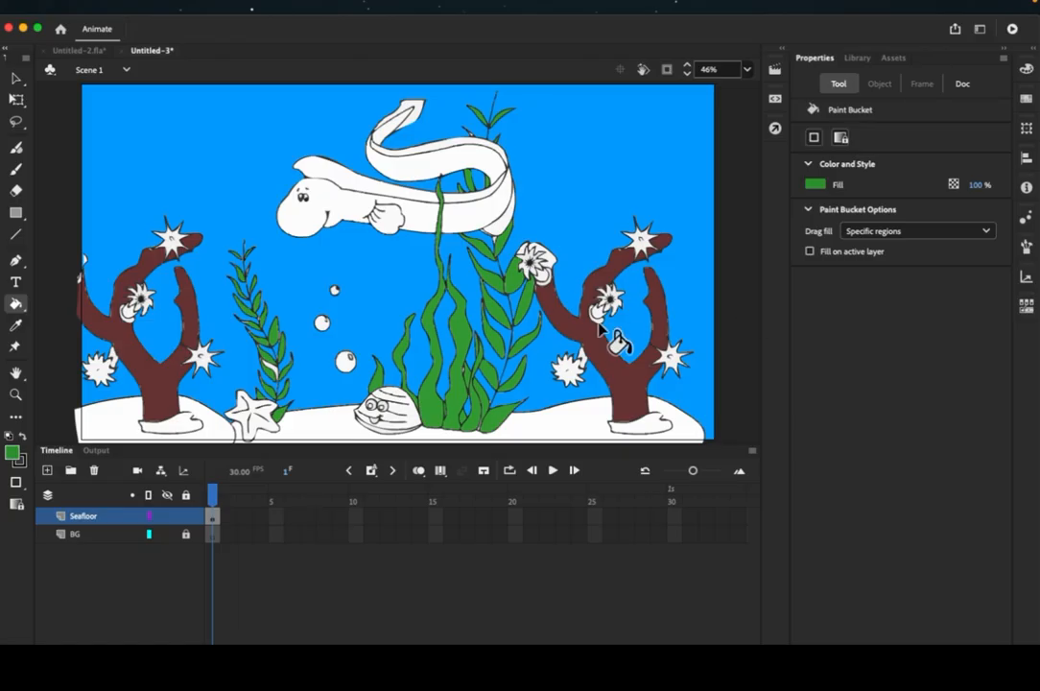
click(597, 313)
click(127, 312)
Step: Fill the spiky flowers on the left coral with bright red
click(14, 451)
click(104, 429)
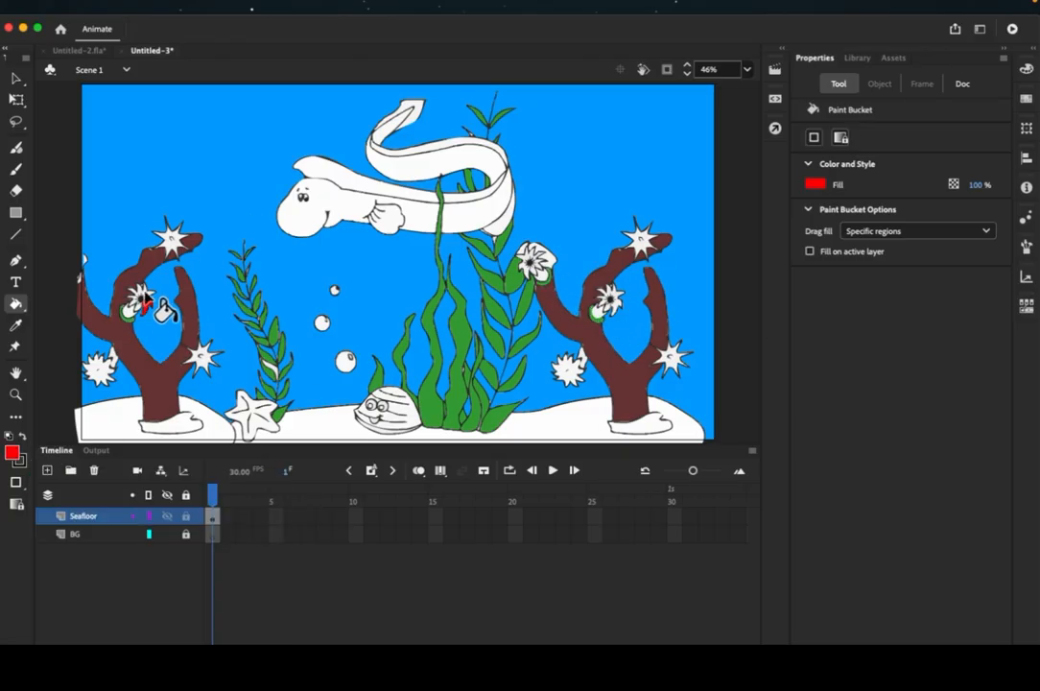
click(145, 291)
click(136, 307)
click(101, 366)
click(200, 357)
click(173, 239)
Step: Fill the spiky flowers on the right coral with the same bright red
click(524, 268)
click(534, 257)
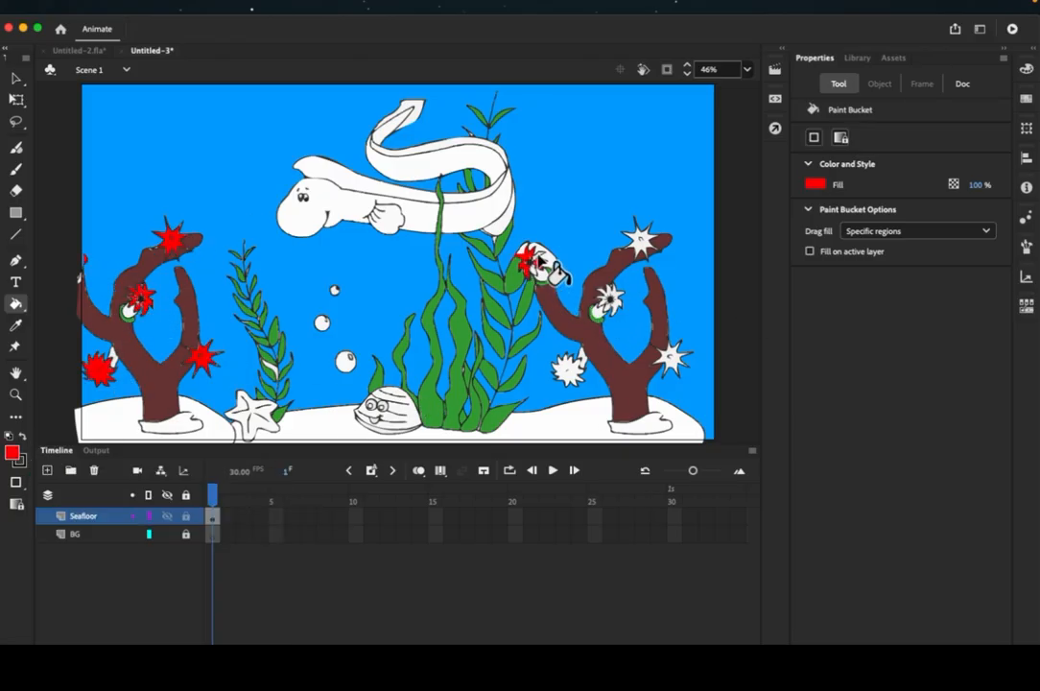
click(640, 240)
click(568, 366)
click(608, 298)
click(671, 359)
Step: Fill the flower cups, small stems and base patches of both corals with yellow
click(13, 452)
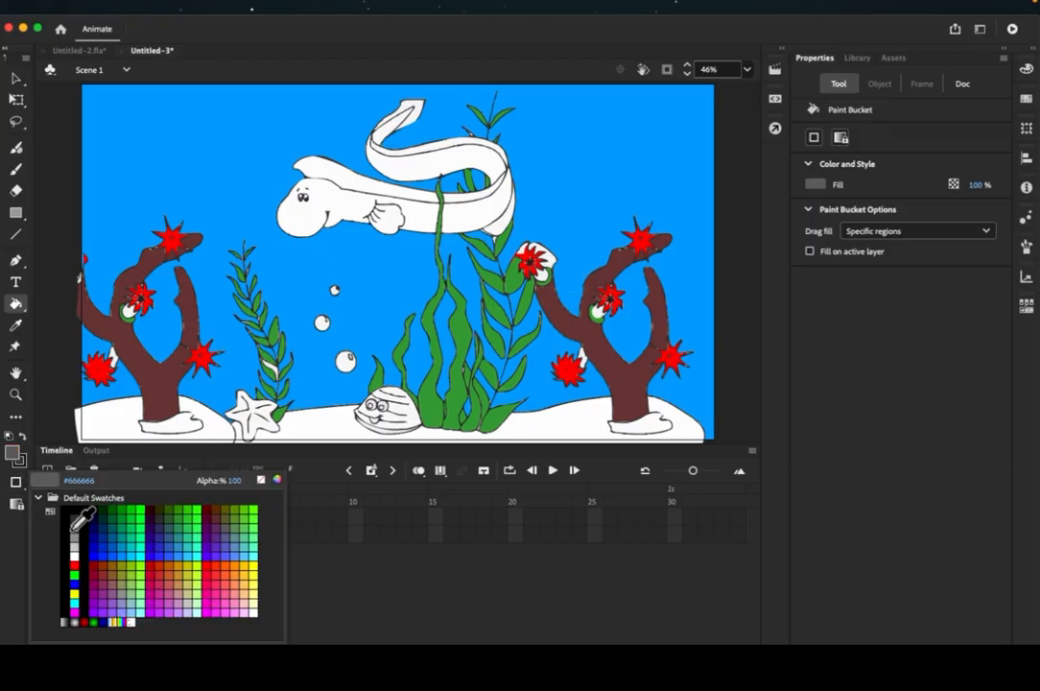
click(72, 597)
click(127, 311)
click(113, 355)
click(542, 275)
click(598, 309)
click(582, 357)
Step: Delete the white patch beside the right coral's upper-left flower
click(16, 78)
click(547, 253)
key(Delete)
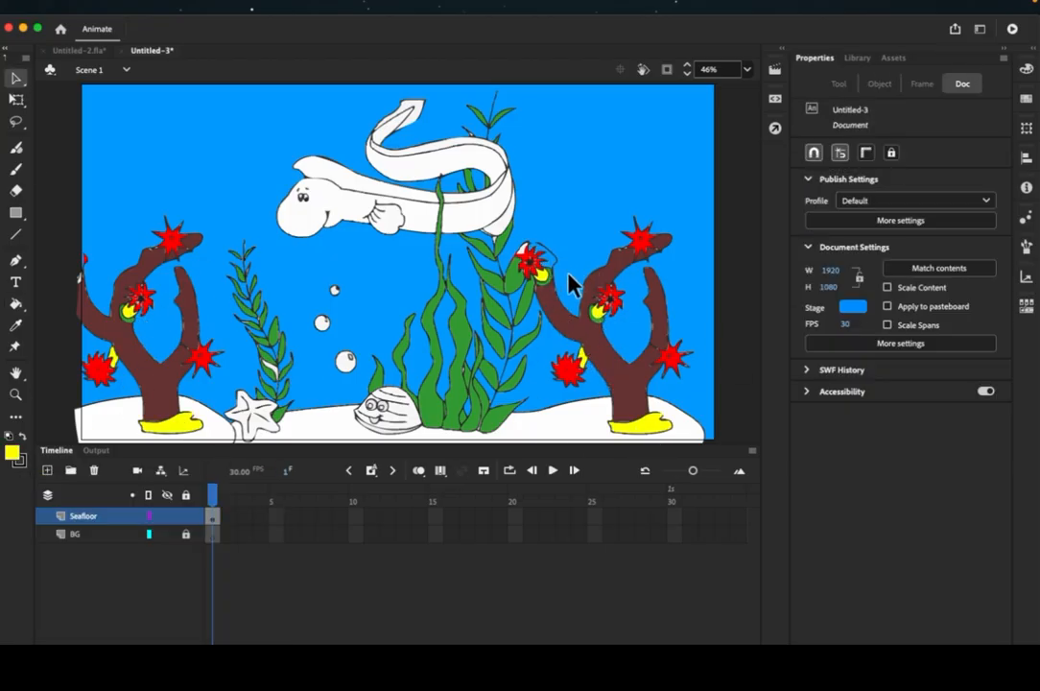
Step: Recolour the small white sliver above the right coral's upper-left flower to turquoise #00CCCC
click(519, 267)
click(523, 249)
click(17, 304)
click(522, 249)
click(17, 79)
click(12, 452)
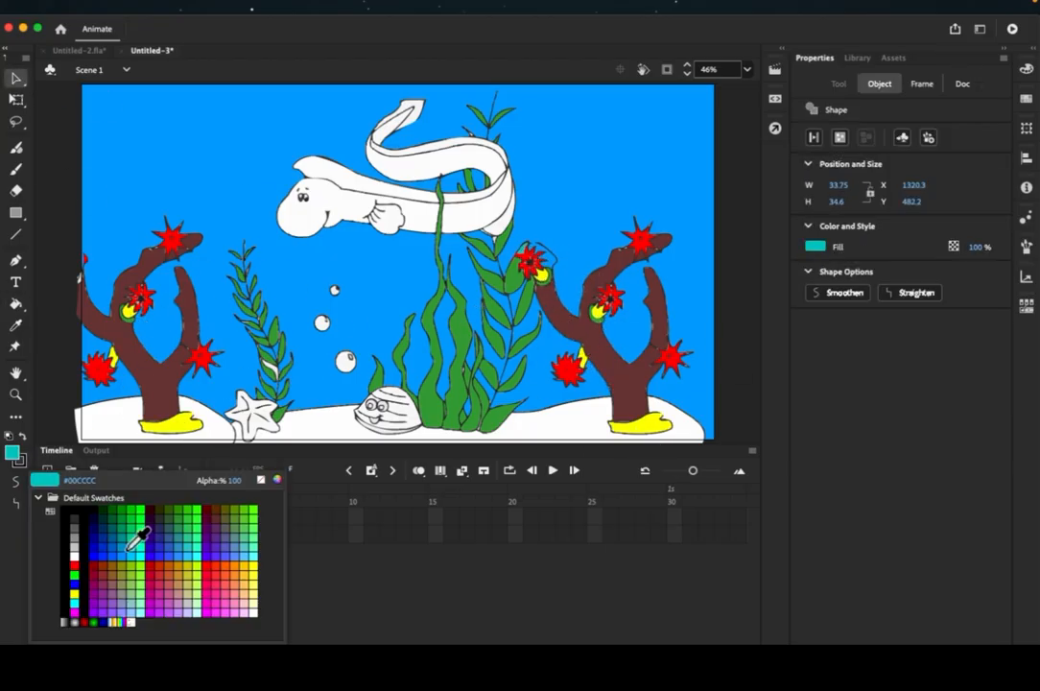
click(131, 547)
Step: Fill the bubbles above the clam with turquoise
click(345, 362)
click(16, 304)
click(346, 363)
click(321, 323)
Step: Fill the traced starfish on the seafloor with khaki yellow
click(12, 452)
click(192, 573)
click(254, 412)
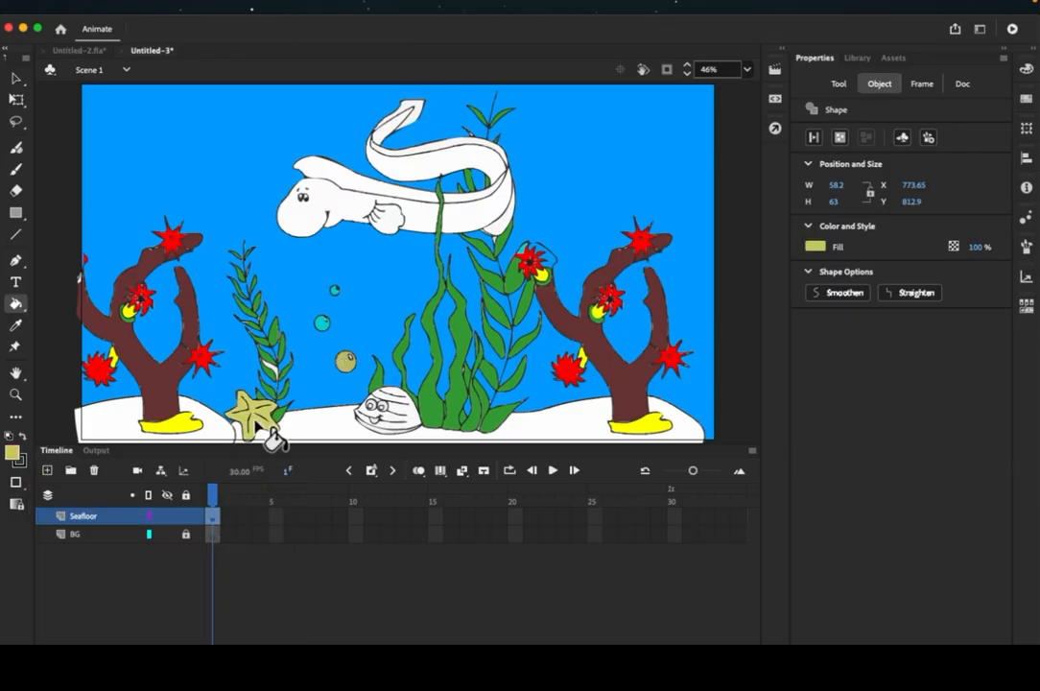
Step: Fill the whole seafloor with orange
click(13, 452)
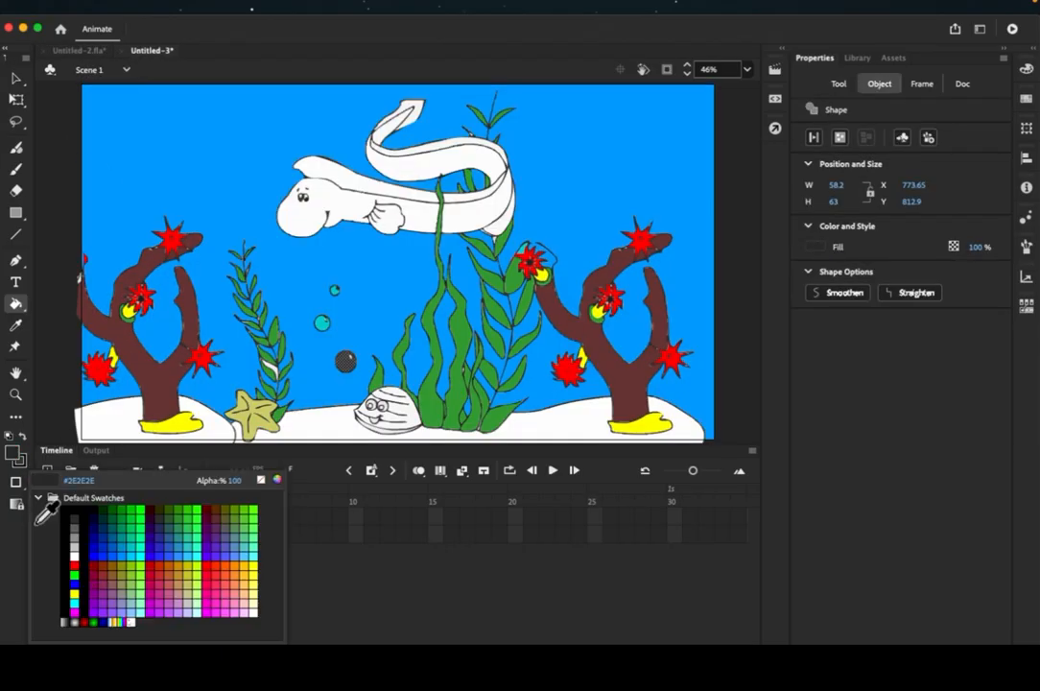
click(182, 564)
click(345, 361)
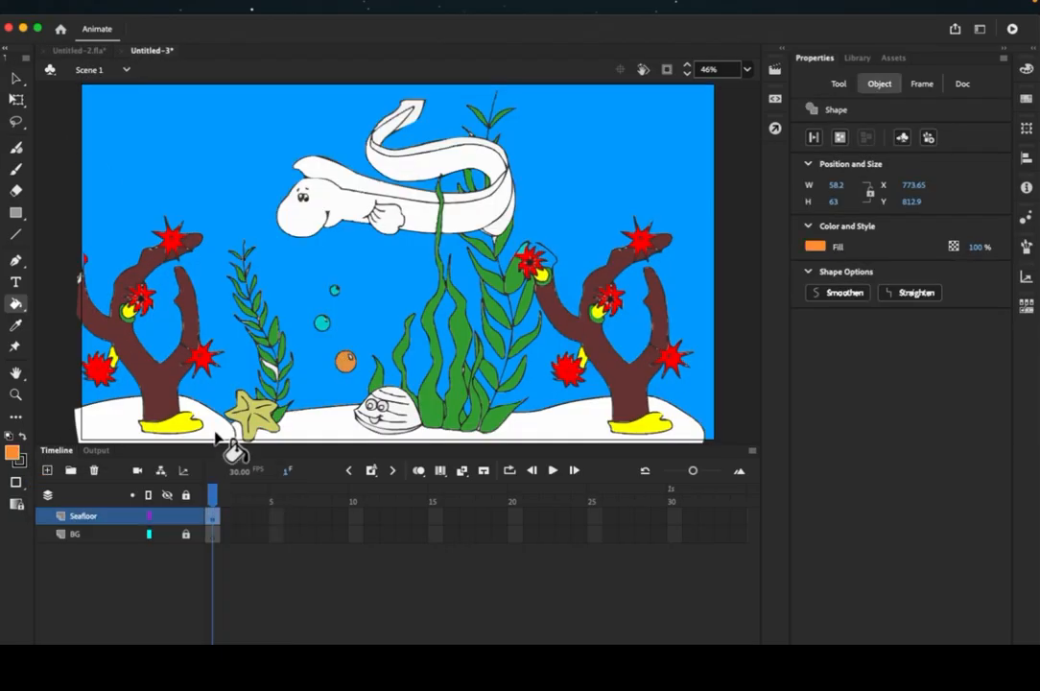
click(230, 436)
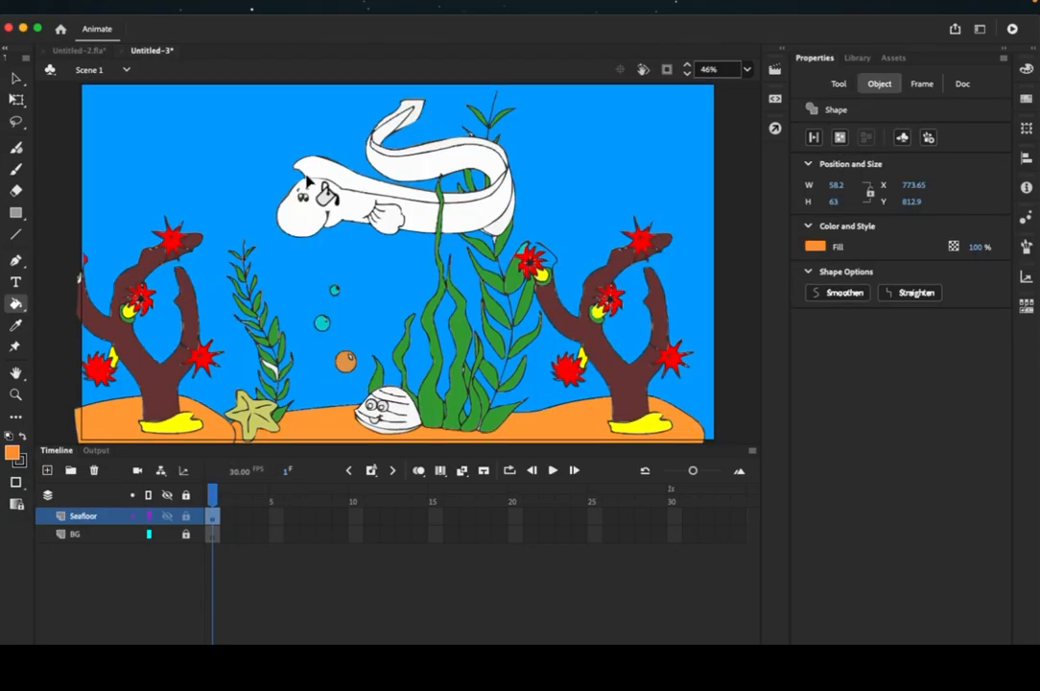
Step: Fill the eel's back fin, tail tip and the fin section at the bend with golden brown
click(13, 451)
click(180, 566)
click(345, 180)
click(412, 110)
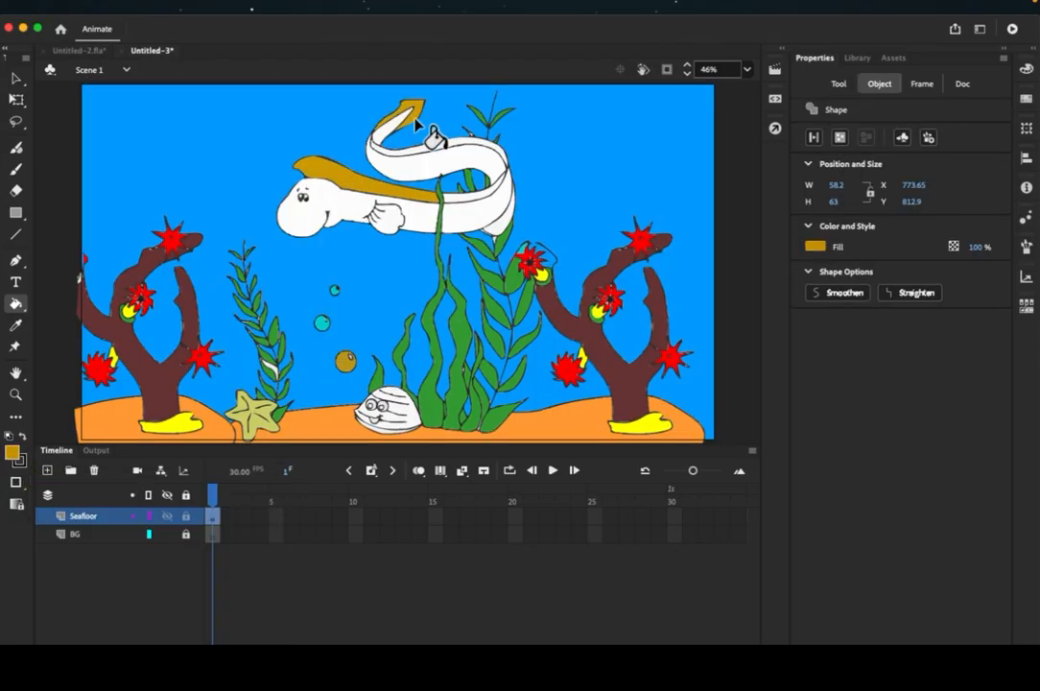
click(502, 221)
Step: Fill the eel's head and body with medium gray
click(12, 451)
click(75, 537)
click(350, 207)
click(478, 216)
click(386, 126)
Step: Fill the remaining white strip of the eel's back fin and its side fin with golden brown
click(13, 452)
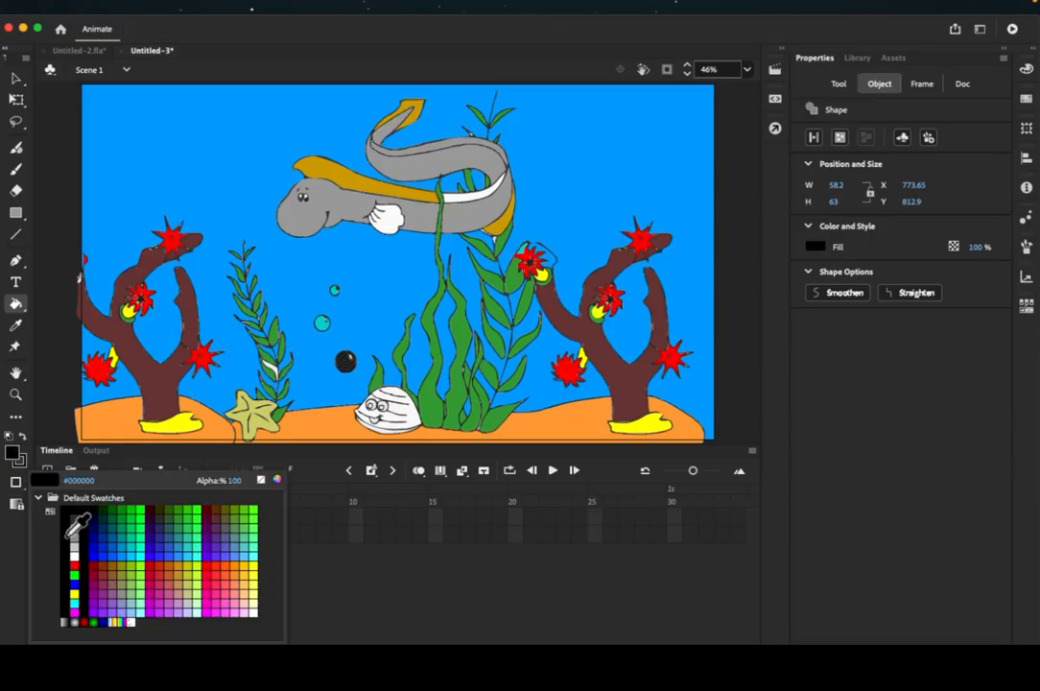
click(180, 566)
click(466, 198)
click(387, 219)
Step: Fill all of the eel's fins and its tail tip with olive yellow
click(13, 452)
click(188, 574)
click(369, 186)
click(386, 219)
click(412, 110)
click(503, 222)
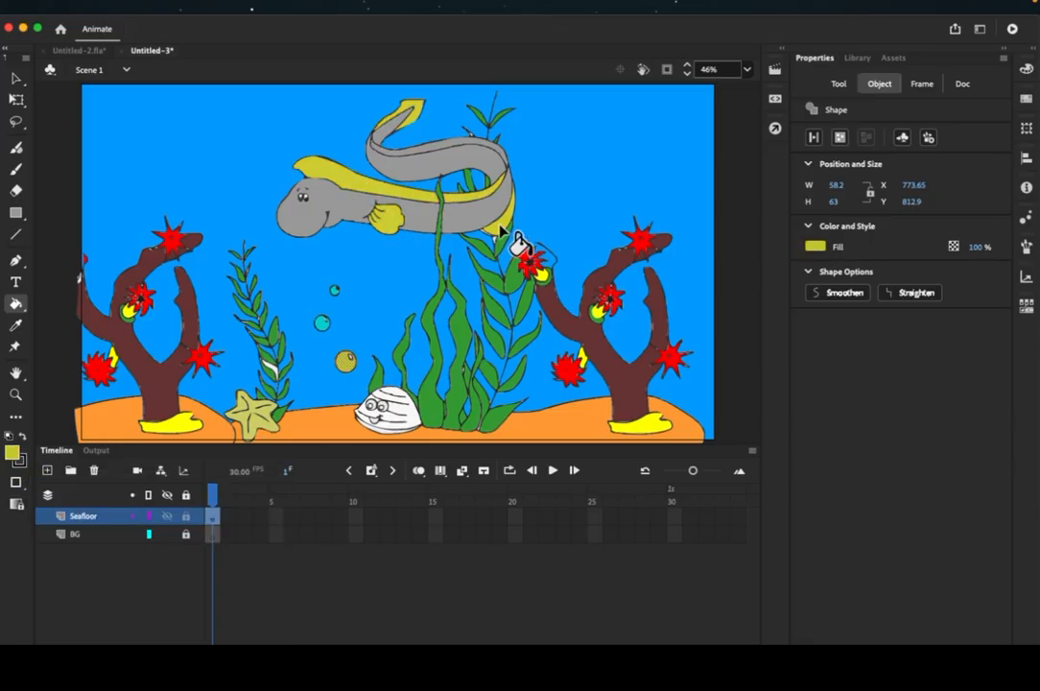
click(12, 452)
click(150, 575)
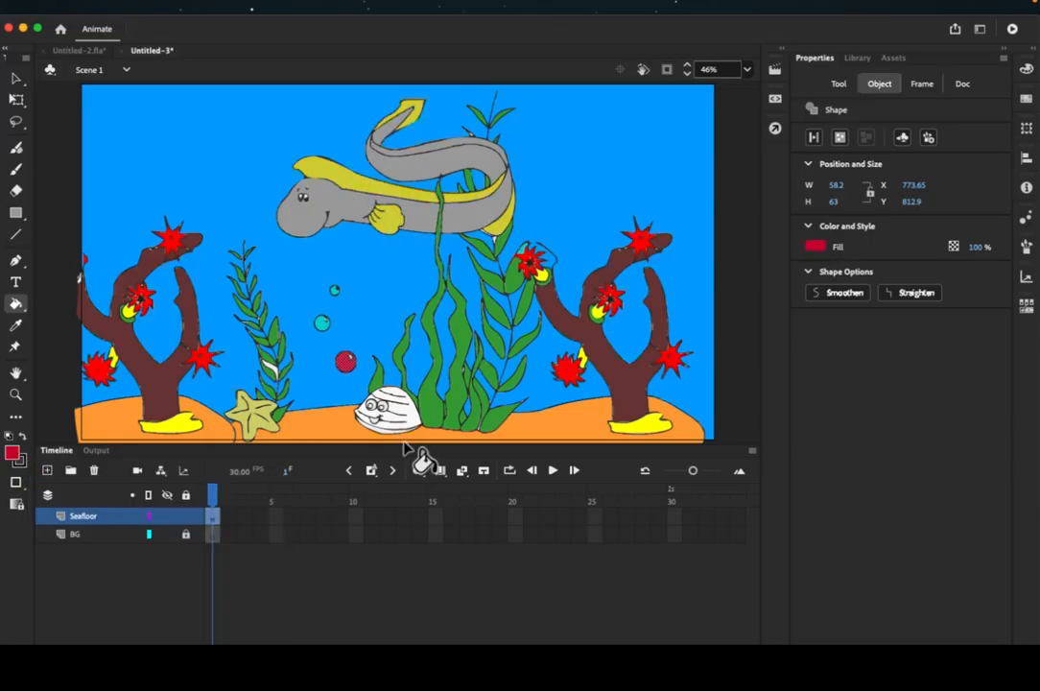
key(super+z)
Step: Recolour the clam's striped upper shell to lime yellow
key(v)
click(395, 418)
click(13, 452)
click(196, 575)
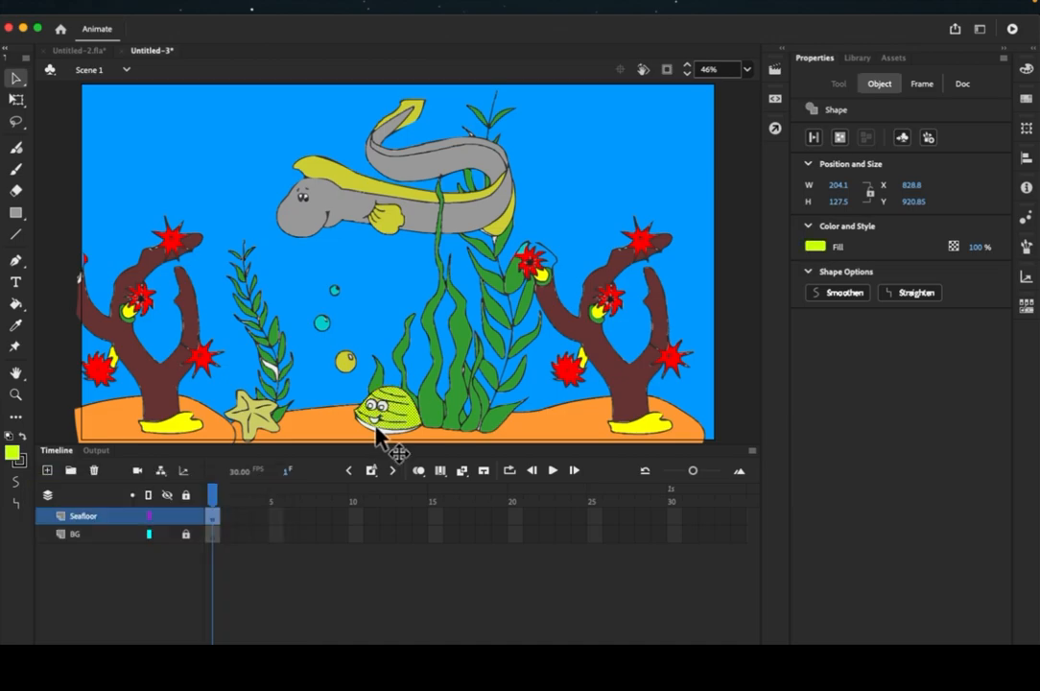
Step: Recolour the clam's lower rim and both eyes to red
click(377, 428)
click(13, 451)
click(75, 566)
click(383, 405)
shift+click(371, 404)
click(12, 452)
click(77, 565)
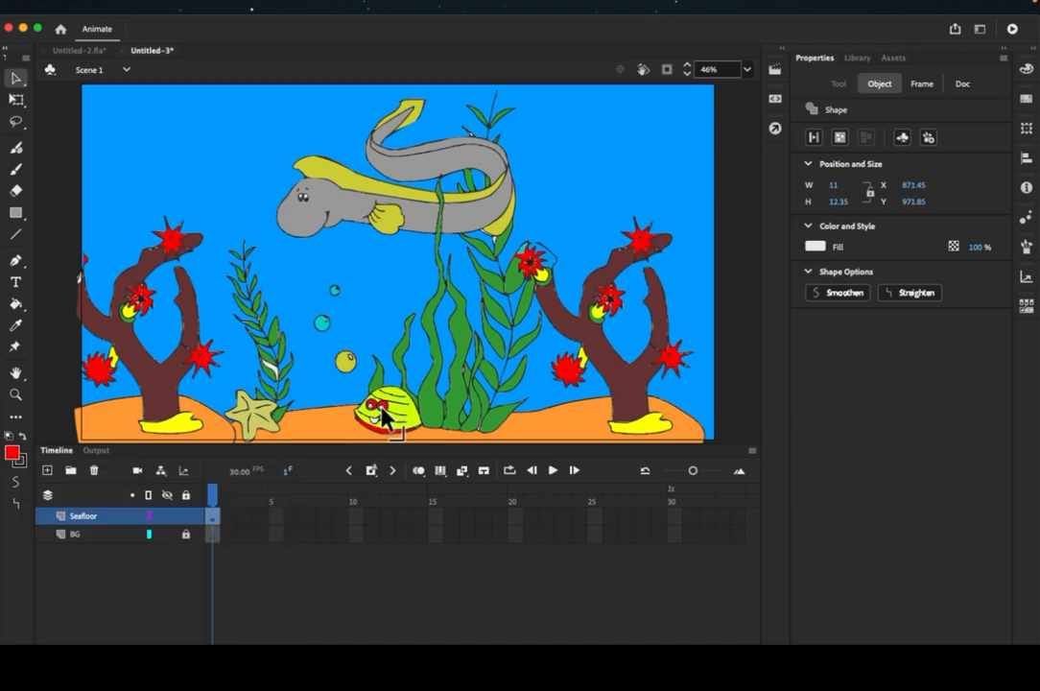
click(591, 179)
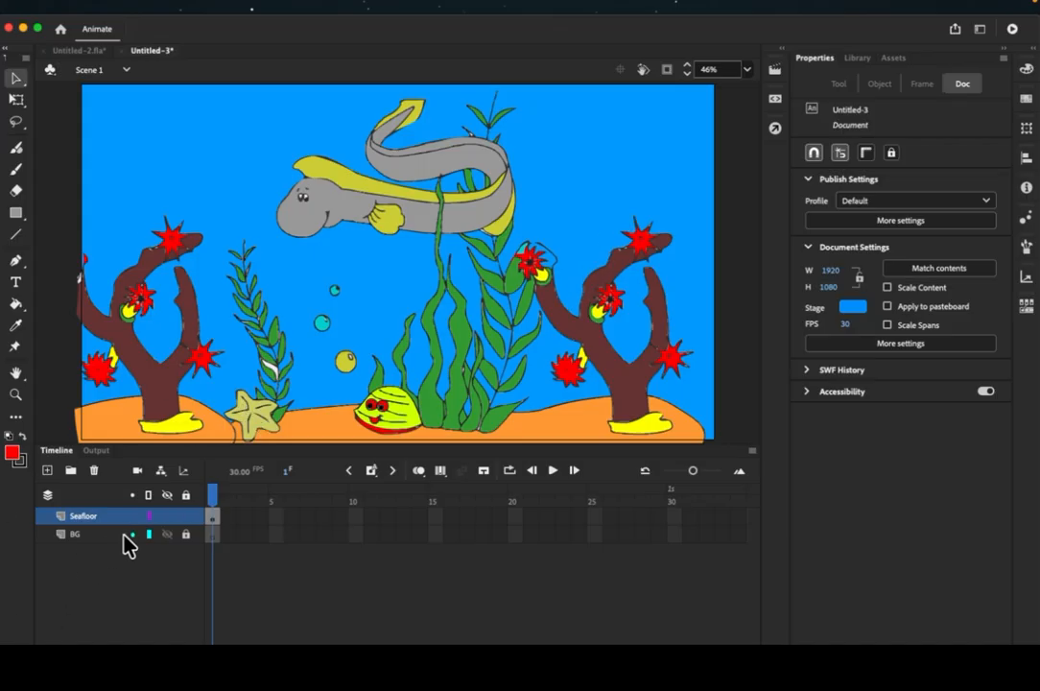
Step: Lock the Seafloor layer and add a layer named Starfish between Seafloor and BG
click(188, 518)
click(47, 469)
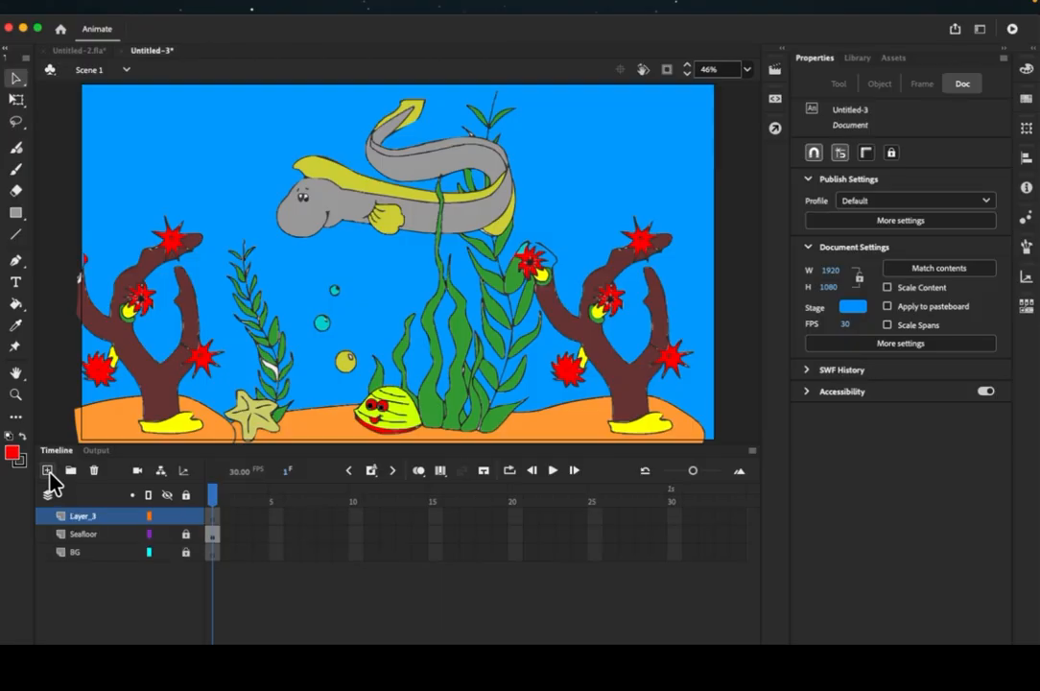
double_click(91, 517)
text(Starfish)
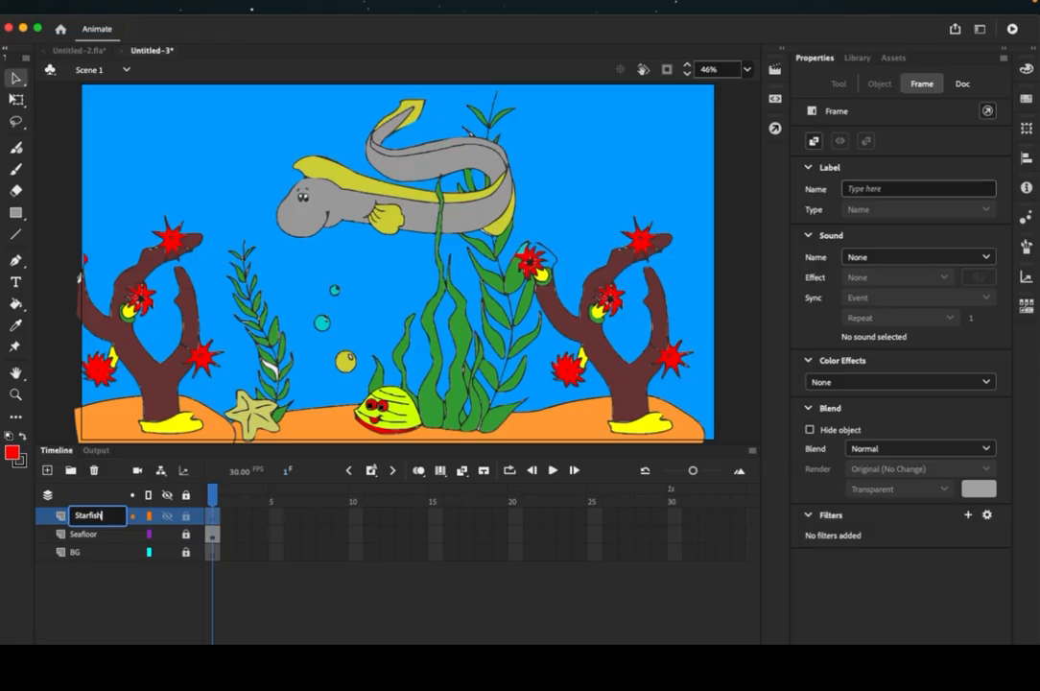
click(79, 599)
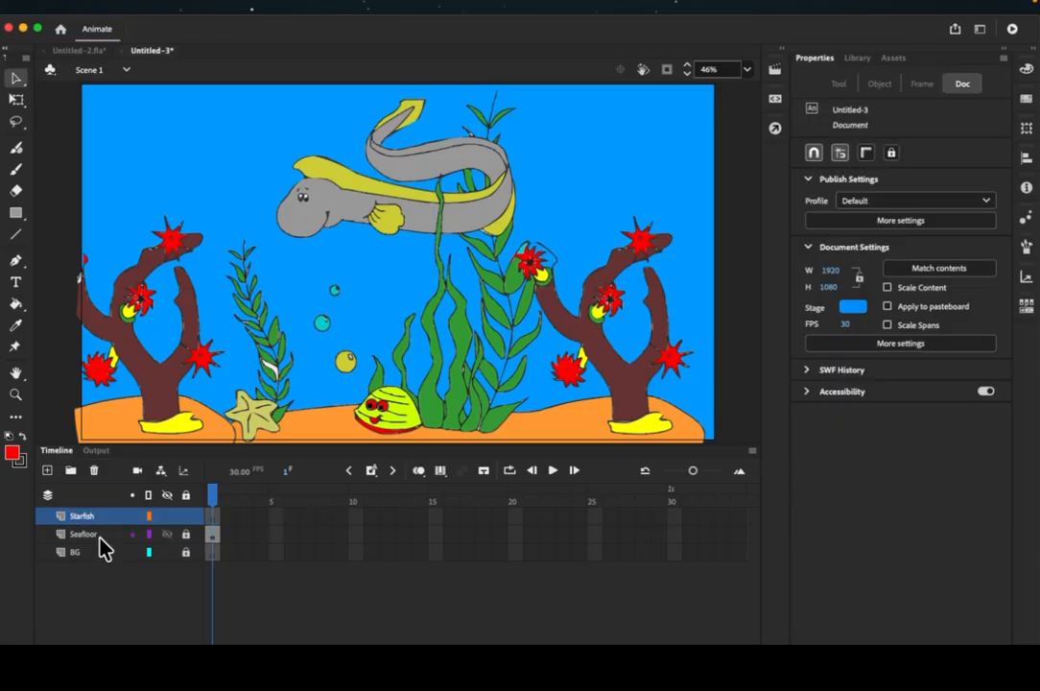
drag(103, 516, 100, 545)
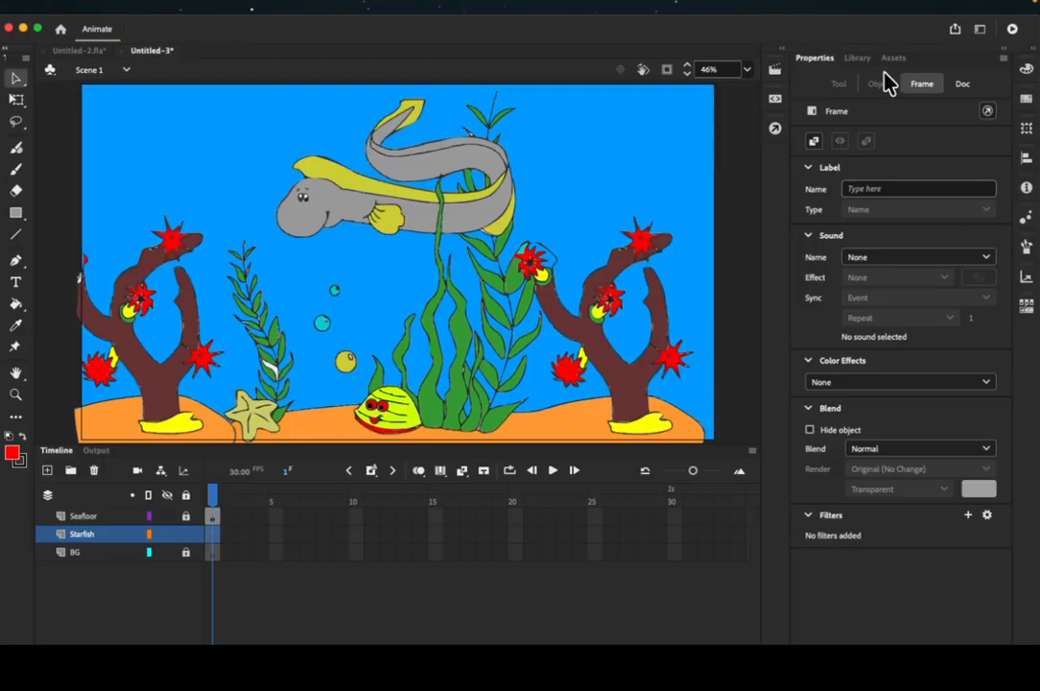
Step: Place an instance of the Starfish library symbol on the stage's Starfish layer, behind the eel's head
click(857, 58)
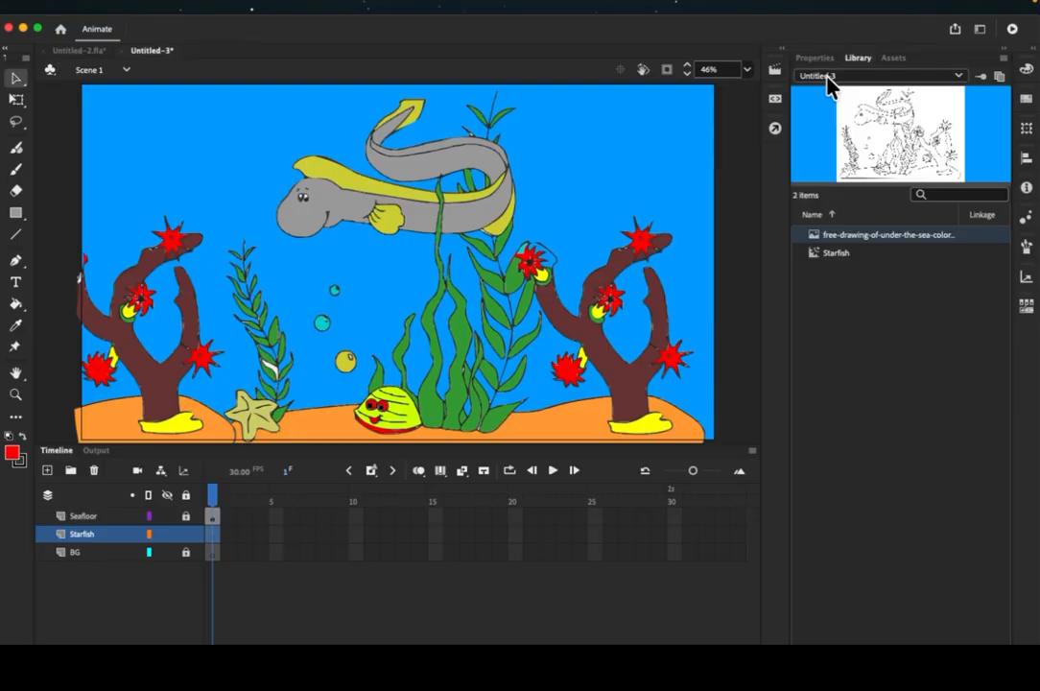
click(840, 255)
drag(792, 264, 291, 242)
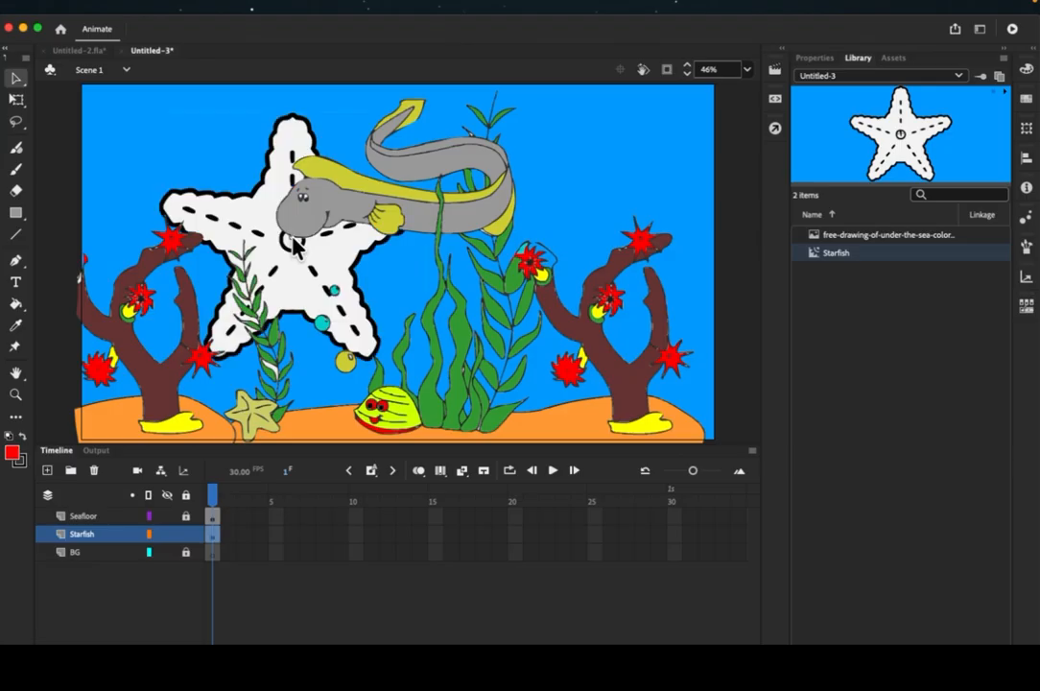
Step: Shrink the Starfish instance to about 142 × 132 px behind the left coral's upper branch and place a copy behind the clam
click(17, 100)
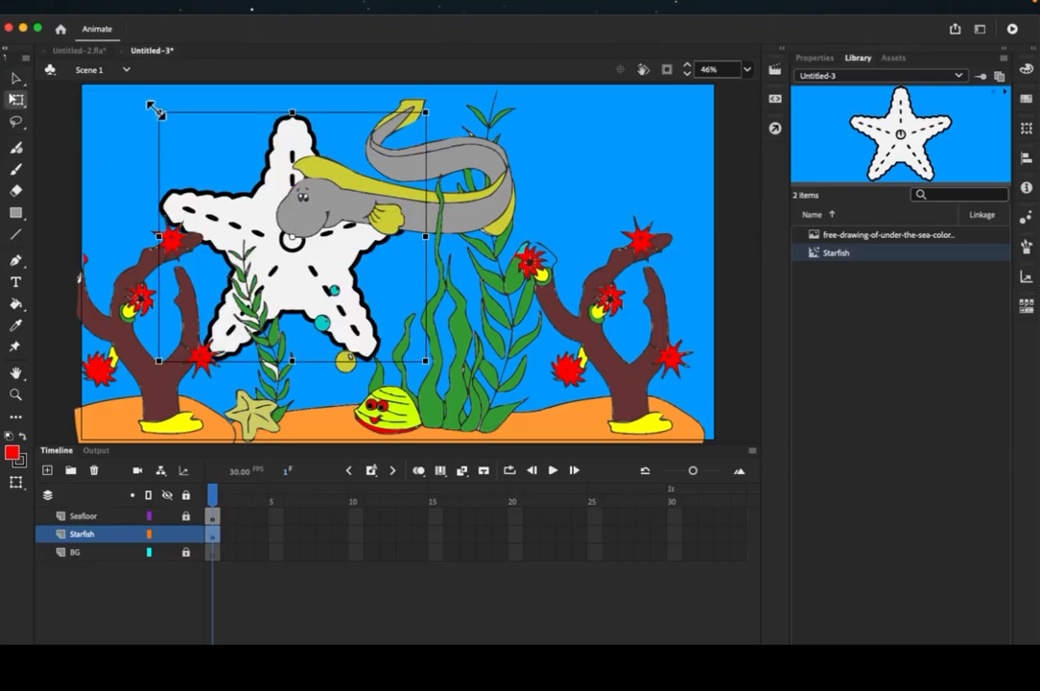
drag(157, 111, 257, 198)
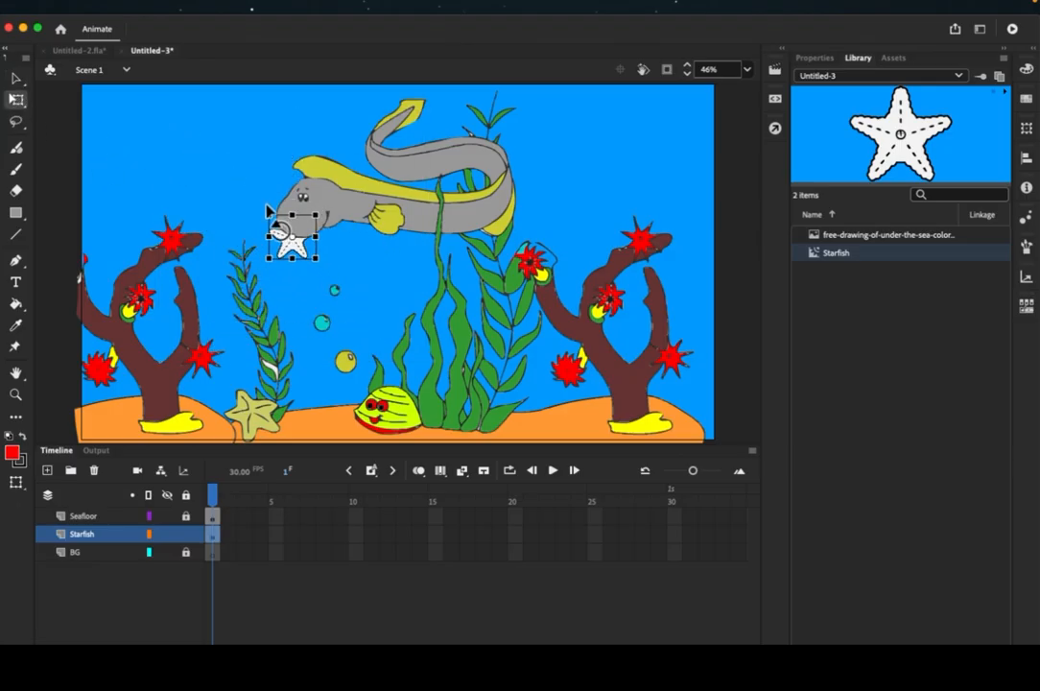
drag(291, 241, 132, 287)
click(17, 80)
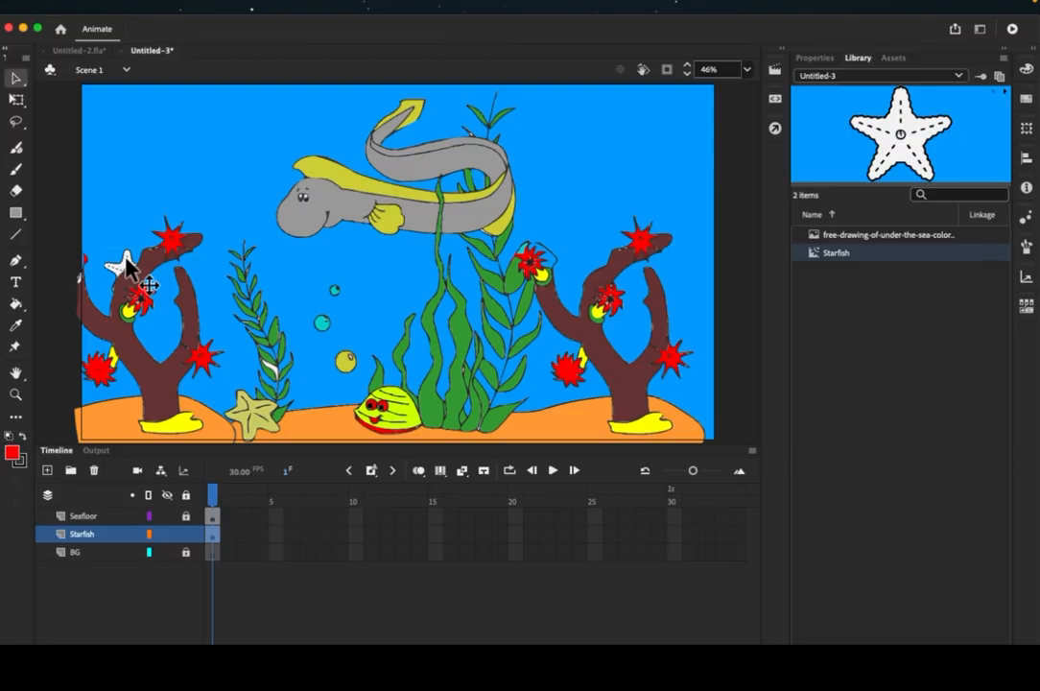
drag(128, 268, 389, 360)
Step: Delete the stray white fragment in the left seaweed on the Seafloor layer, leaving the layer locked
click(185, 517)
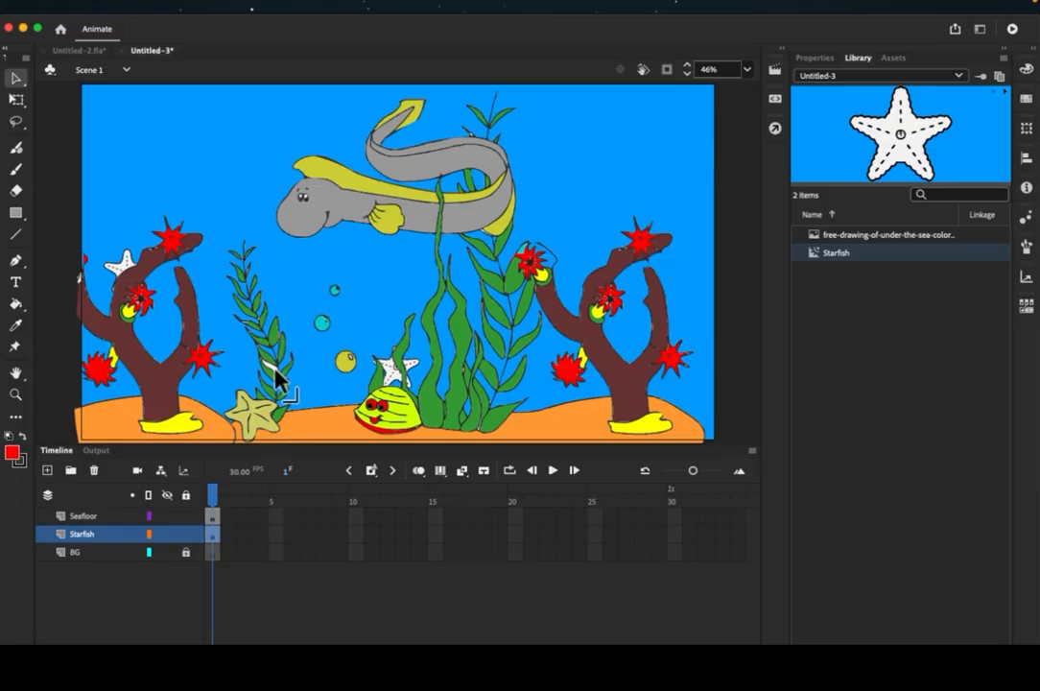
click(271, 369)
key(Delete)
click(186, 516)
Step: Place starfish copies behind the eel's head and body bend, the left coral's base, the yellow starfish, the right coral and the right seafloor edge
click(391, 372)
drag(390, 371, 299, 186)
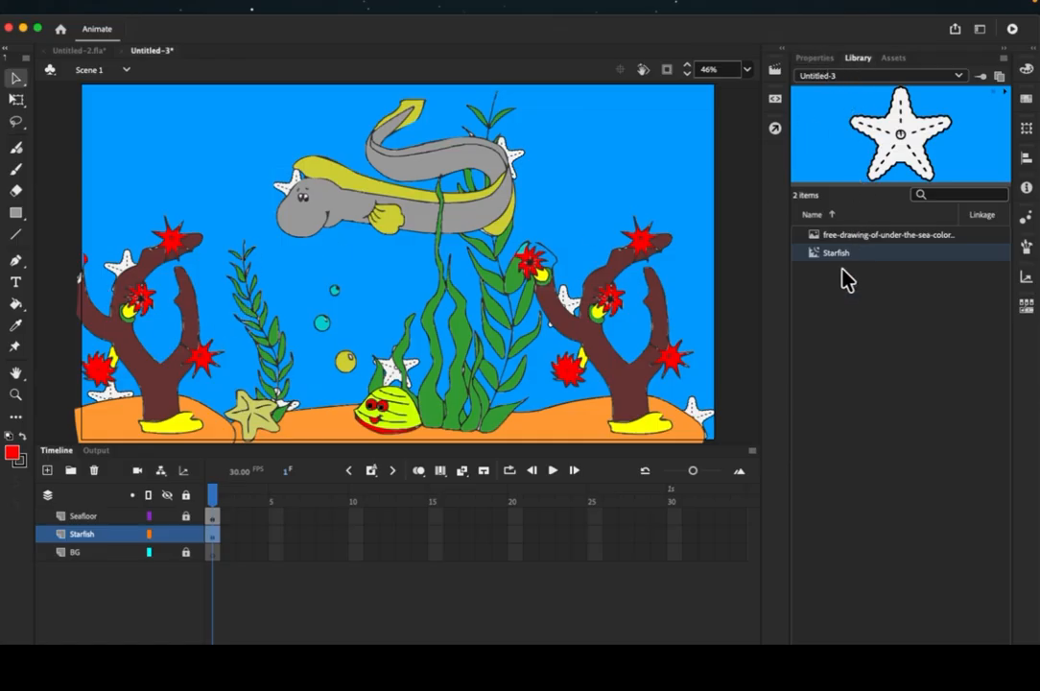
Step: Name the starfish instance behind the left coral's upper branch ST1 and the one at the coral's base ST2
click(816, 58)
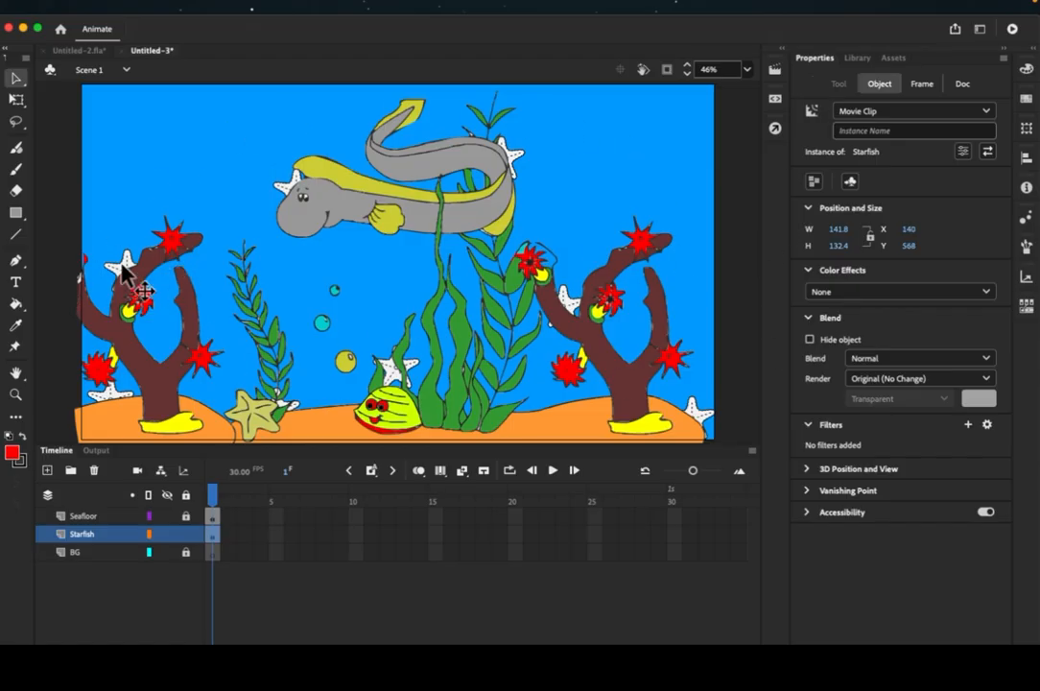
click(894, 111)
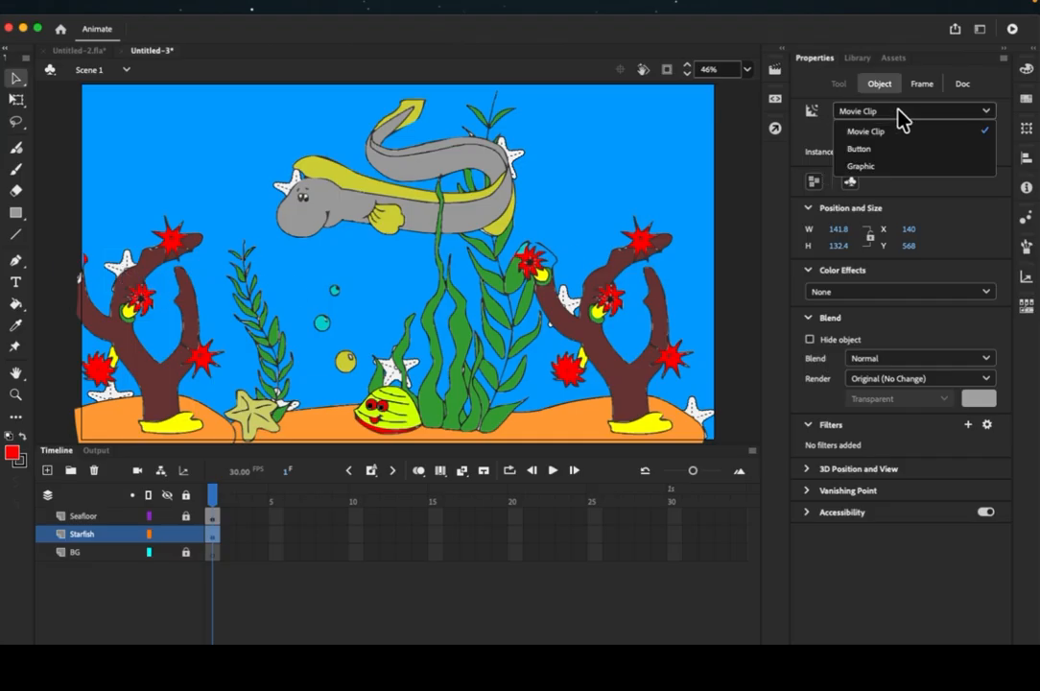
click(883, 131)
click(876, 131)
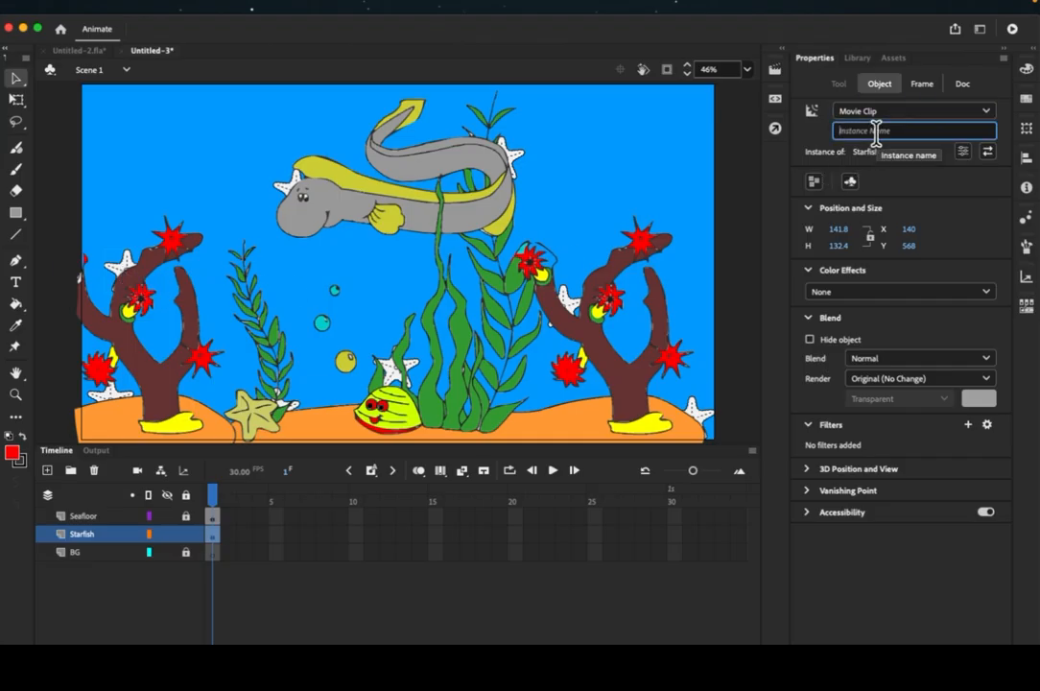
text(ST1)
click(108, 394)
click(843, 135)
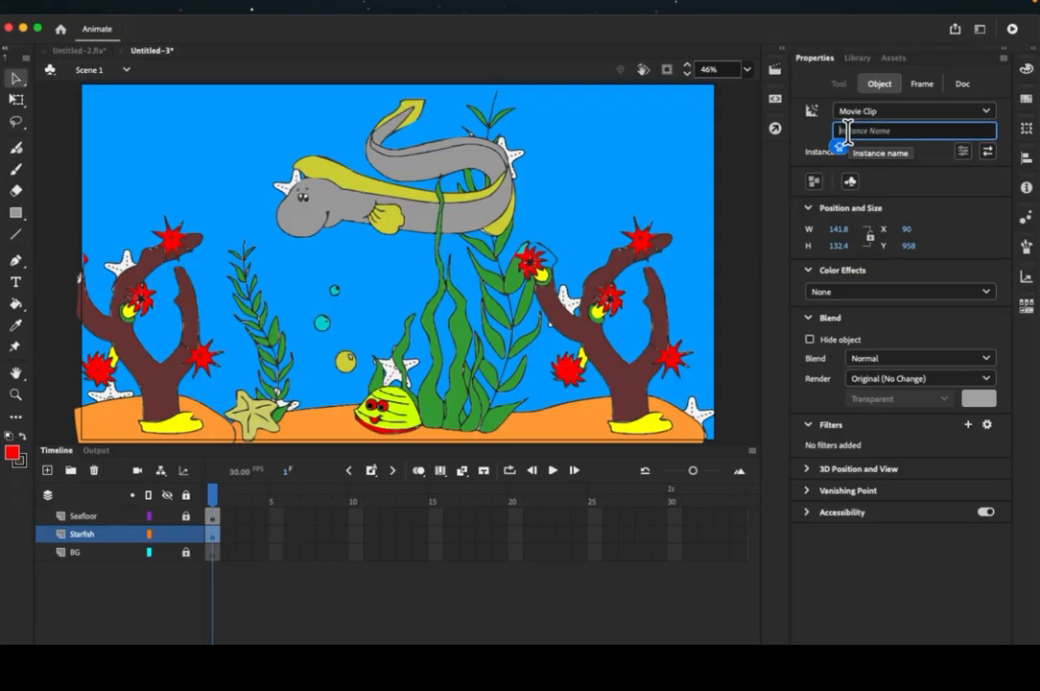
text(ST2)
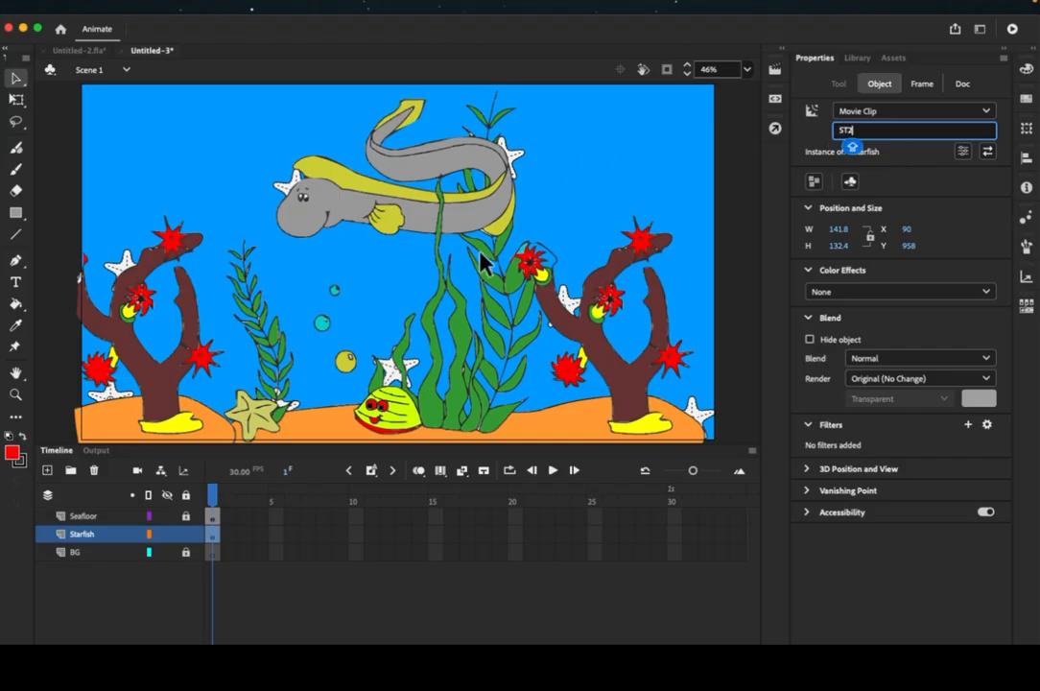
Step: Name three more starfish instances ST3, ST4 and ST5, using ST5 for the one behind the right coral
click(290, 186)
click(869, 129)
text(ST3)
click(395, 369)
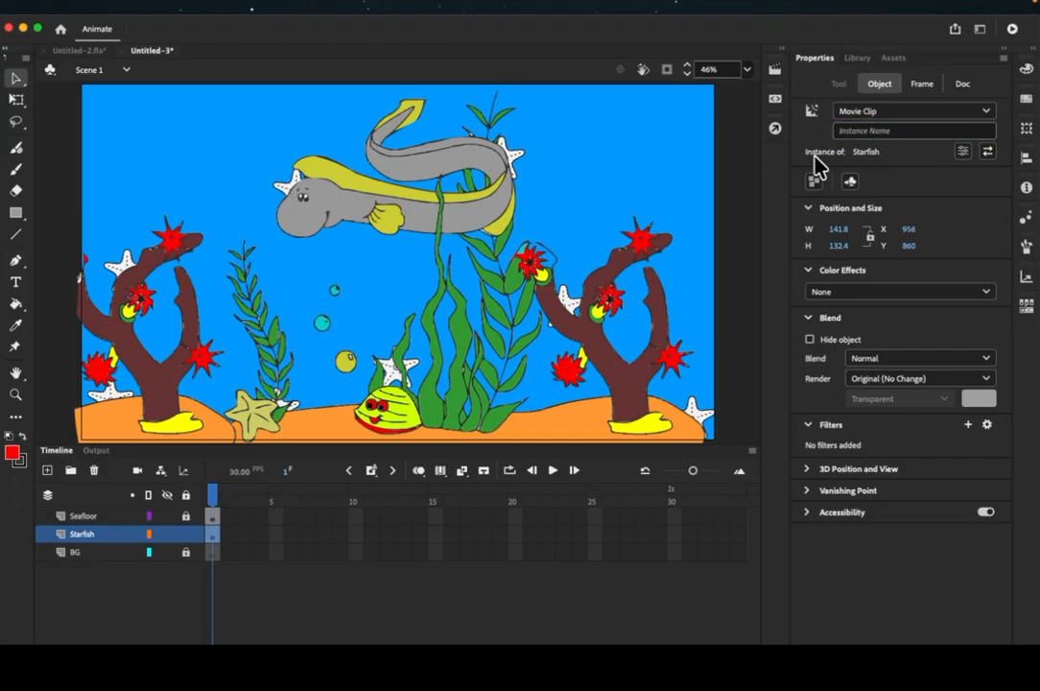
click(849, 131)
text(ST4)
click(697, 412)
click(858, 130)
text(ST5)
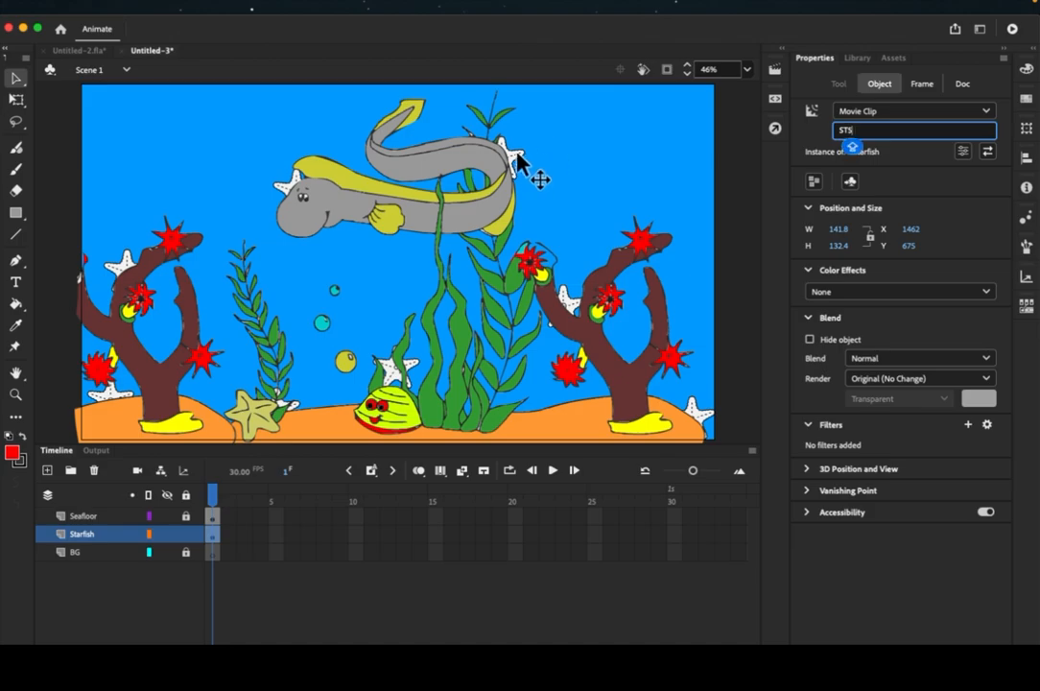
Step: Name the remaining starfish instances from ST6 up to ST8, using ST8 beside the yellow starfish, and lock the Starfish layer
click(282, 408)
click(871, 130)
text(ST6)
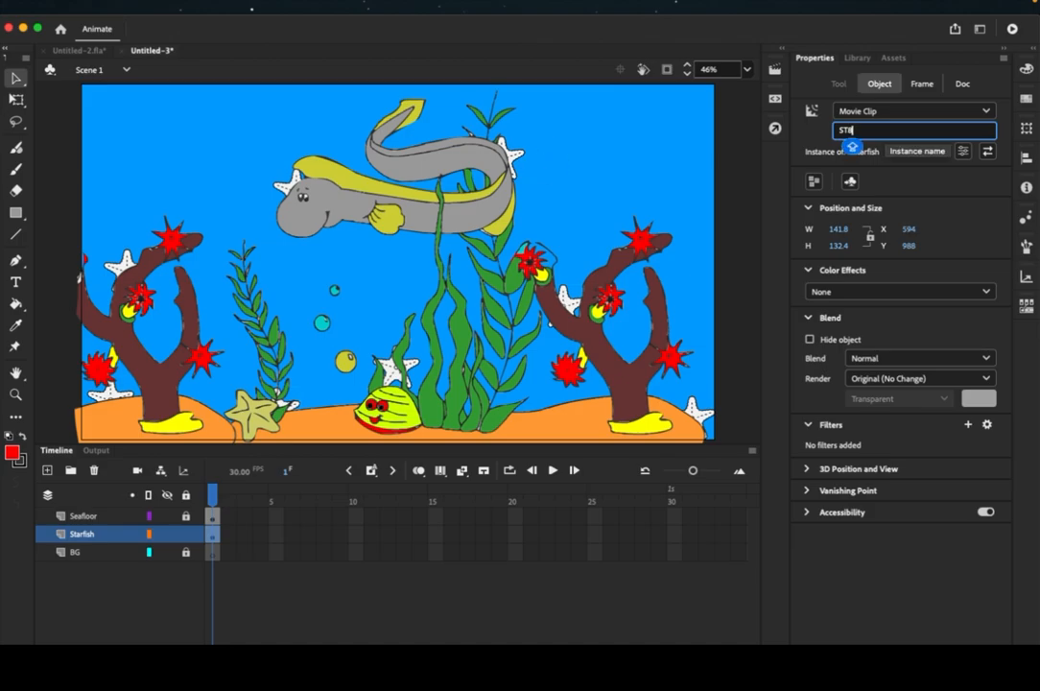
click(935, 174)
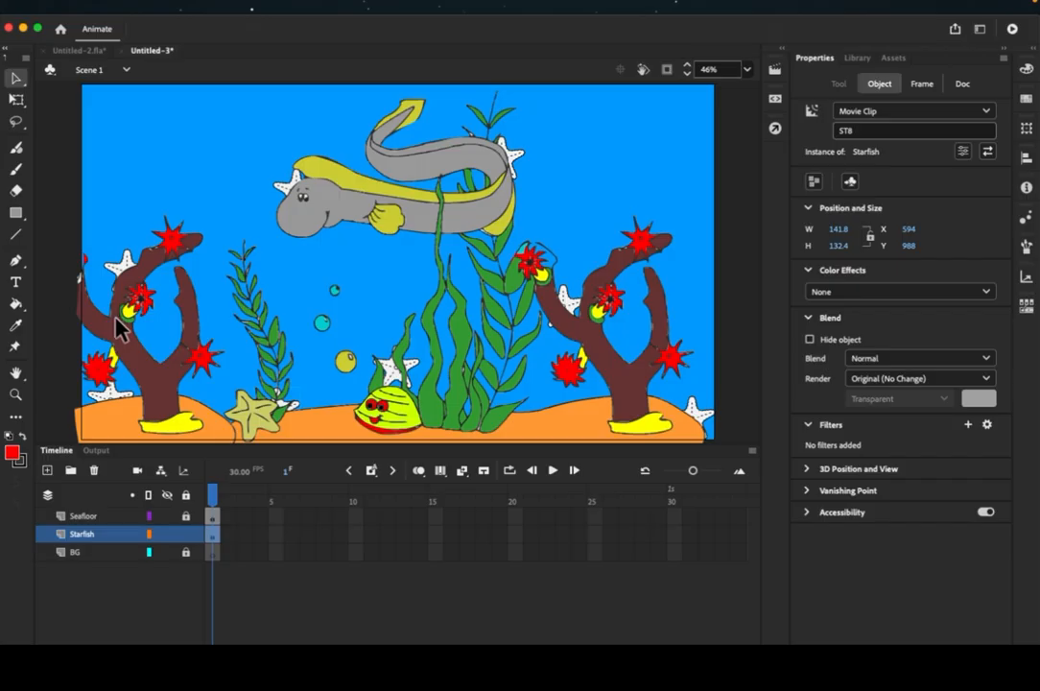
click(363, 330)
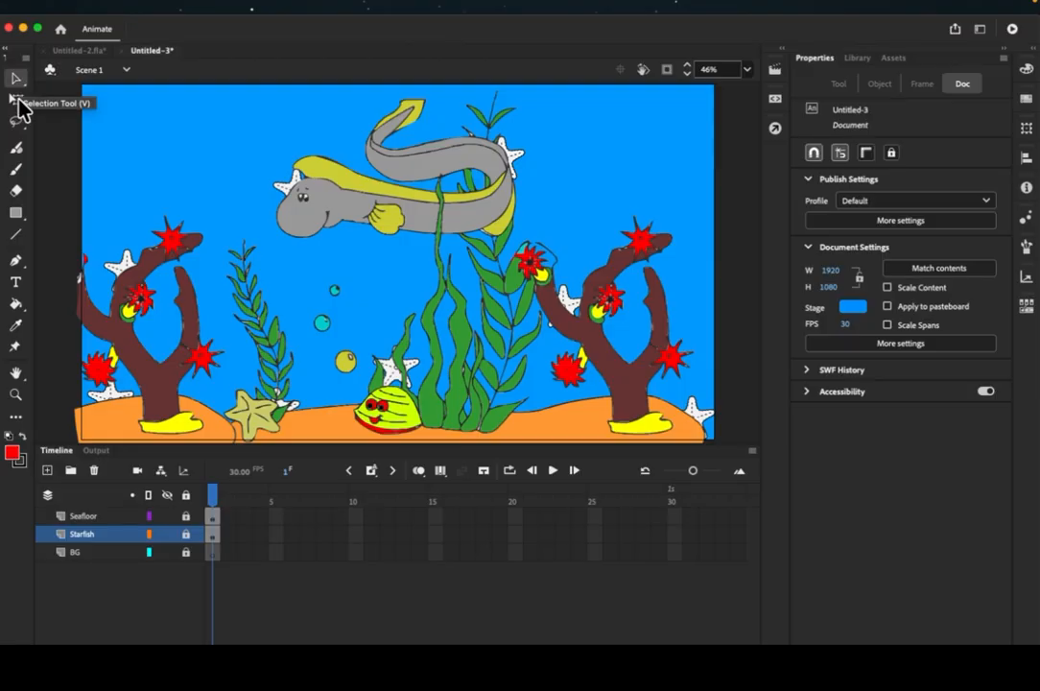
Step: Add a layer named Text above the Seafloor layer
click(47, 471)
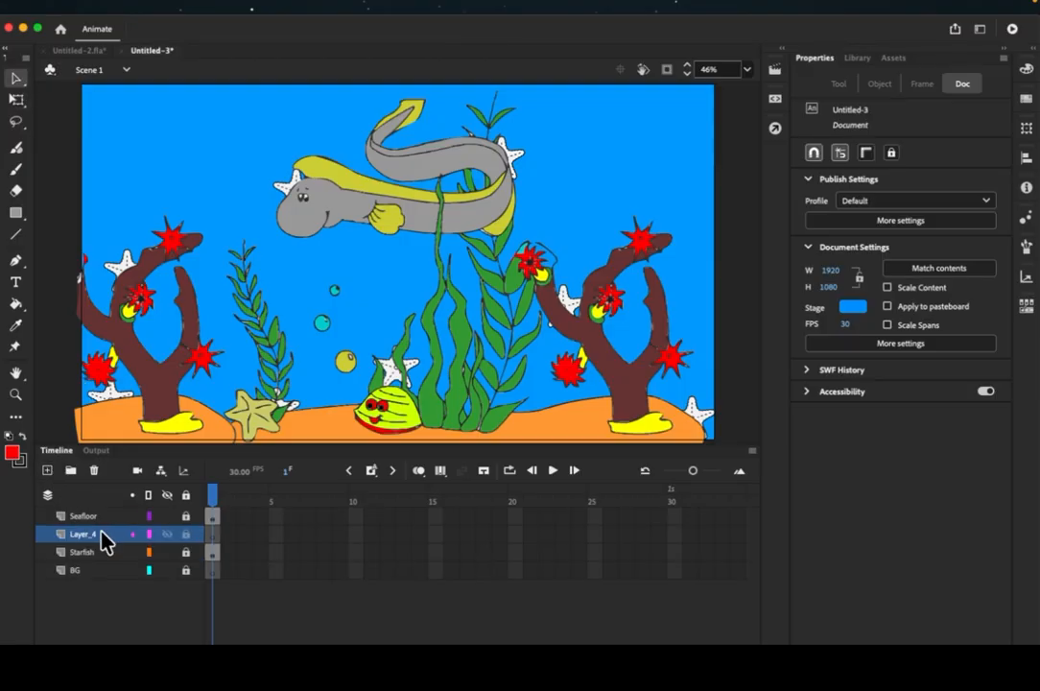
drag(105, 542, 108, 518)
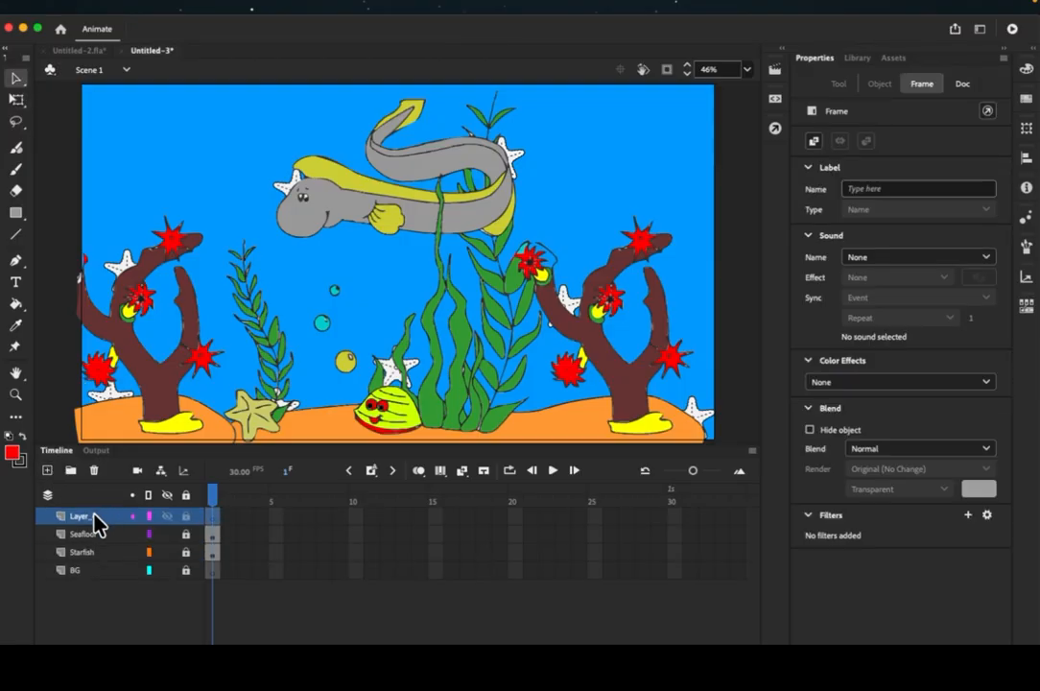
double_click(94, 516)
text(Text)
key(Return)
Step: Add a static text label reading "Stafish Found:" in the stage's upper-left corner on the Text layer
click(16, 282)
click(12, 452)
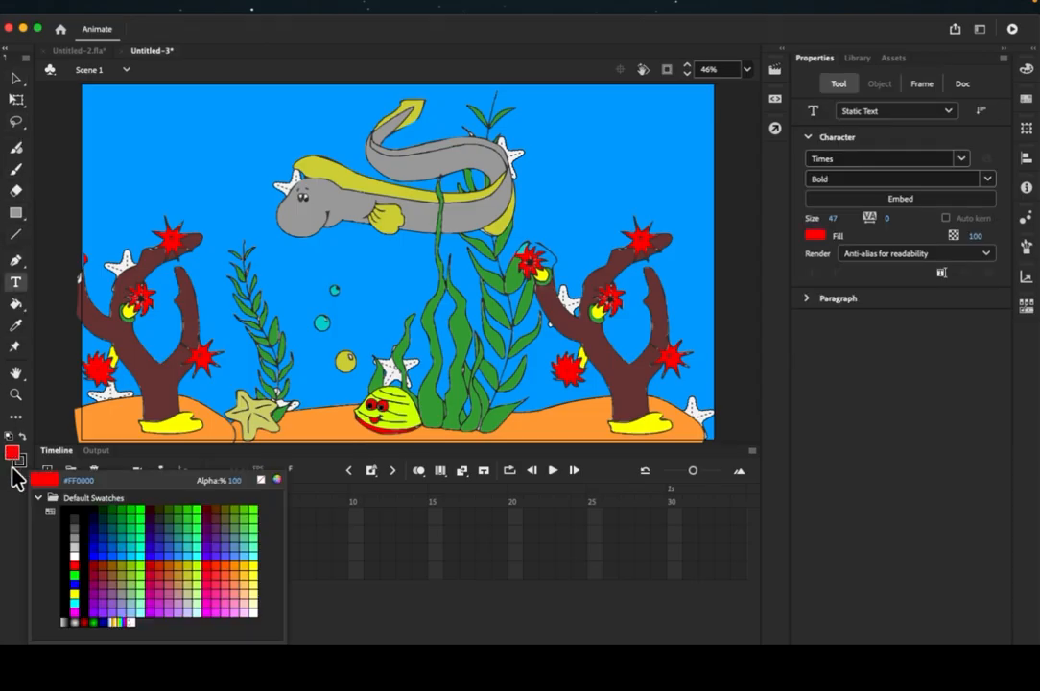
click(63, 534)
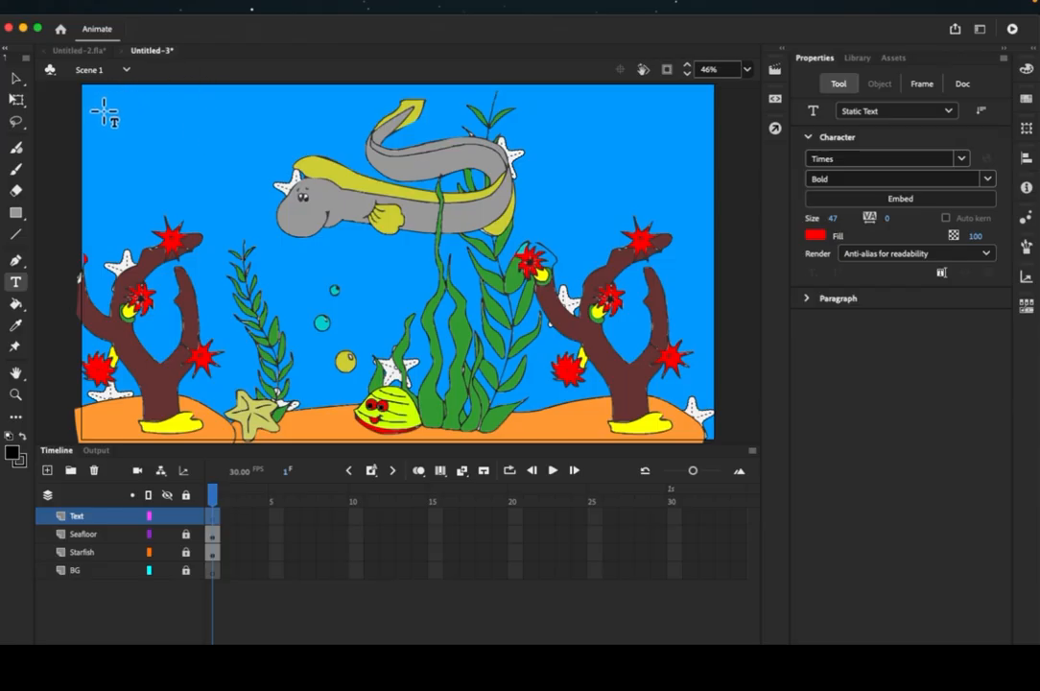
drag(101, 95, 196, 139)
text(Stafish)
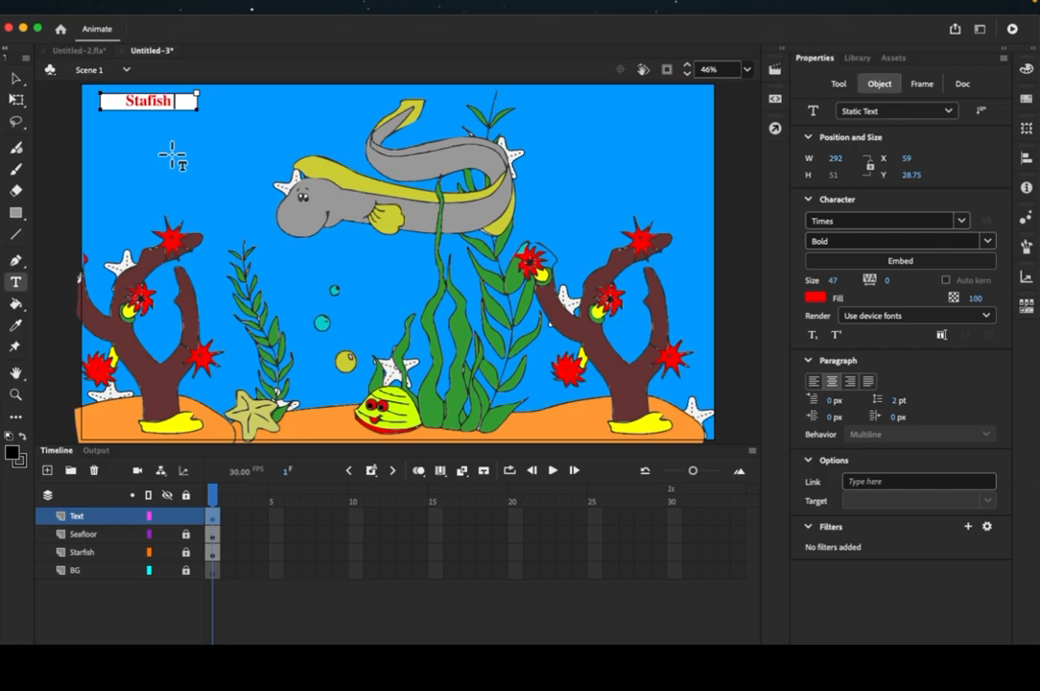
key(BackSpace)
key(BackSpace)
text(h found)
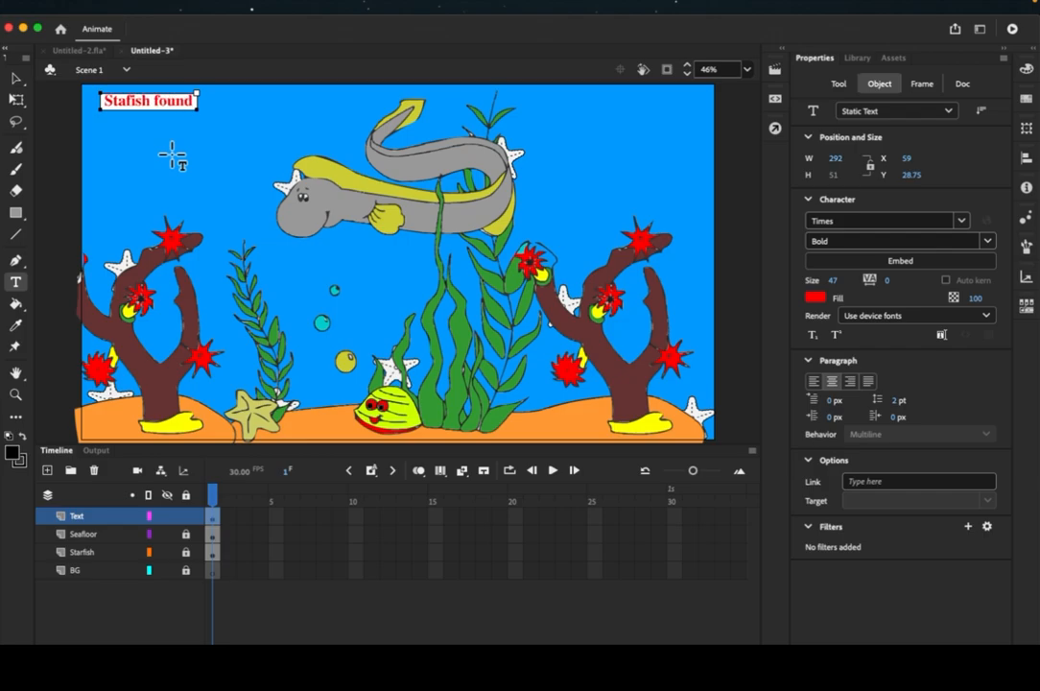
key(BackSpace)
key(BackSpace)
key(BackSpace)
key(BackSpace)
key(BackSpace)
key(BackSpace)
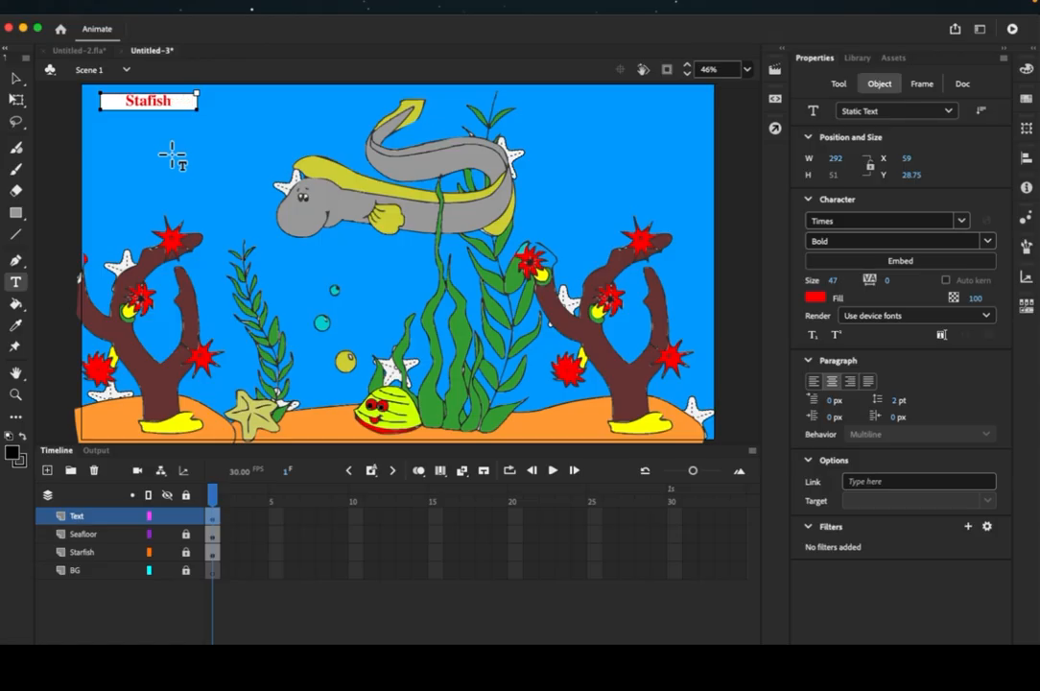
text(Found)
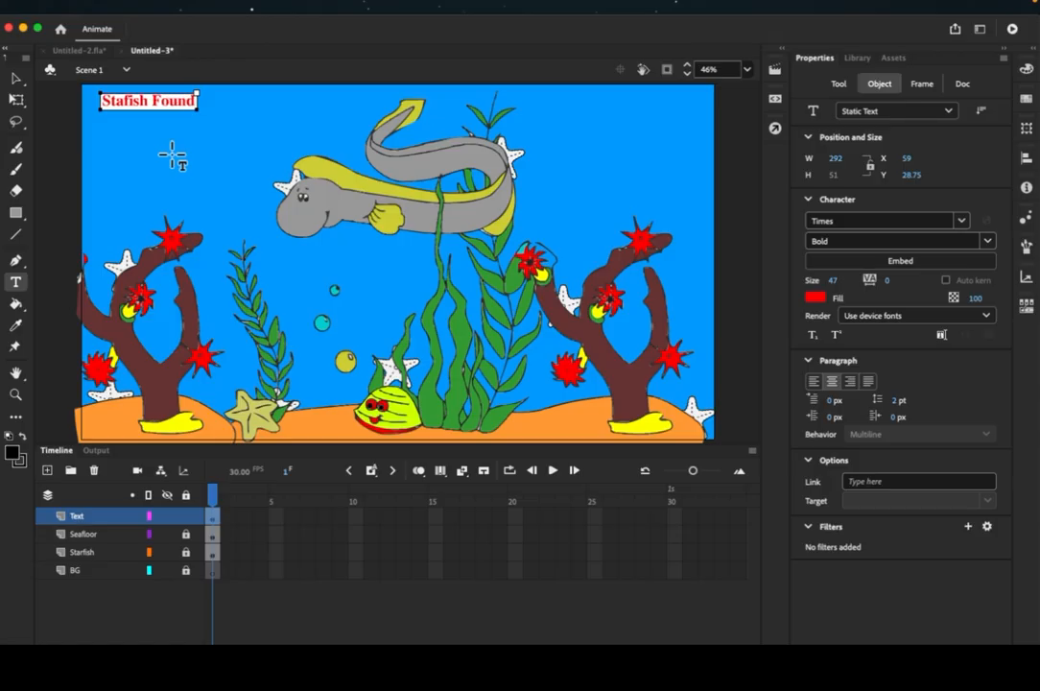
text(:)
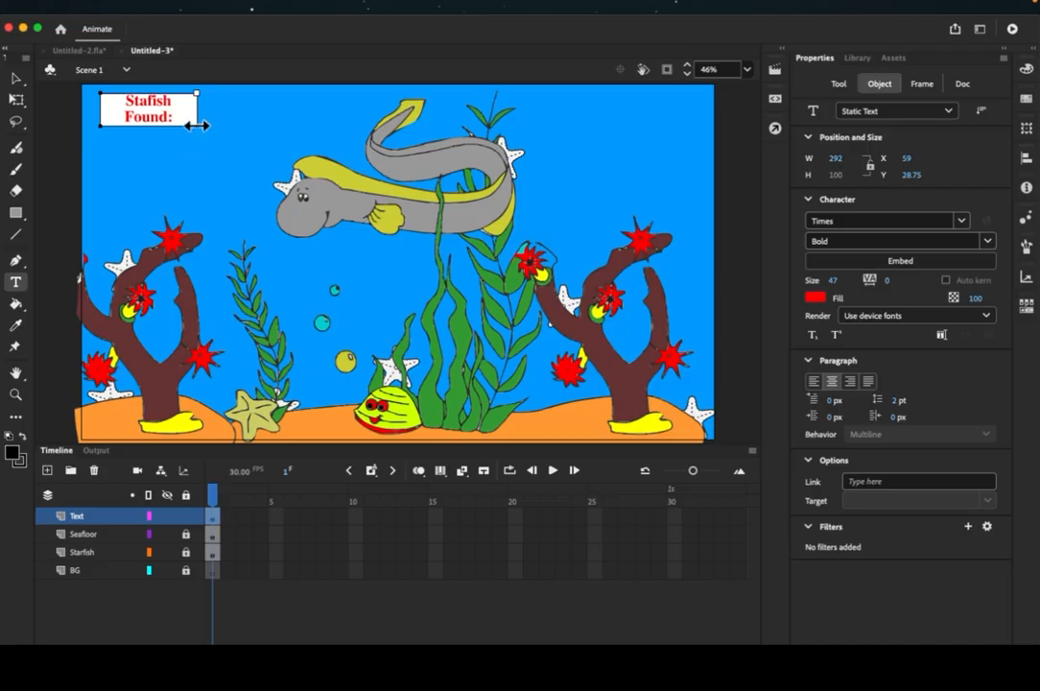
Step: Fit the "Stafish Found:" label on one line at font size 44 and move it to about X 66, Y 66
drag(199, 126, 100, 100)
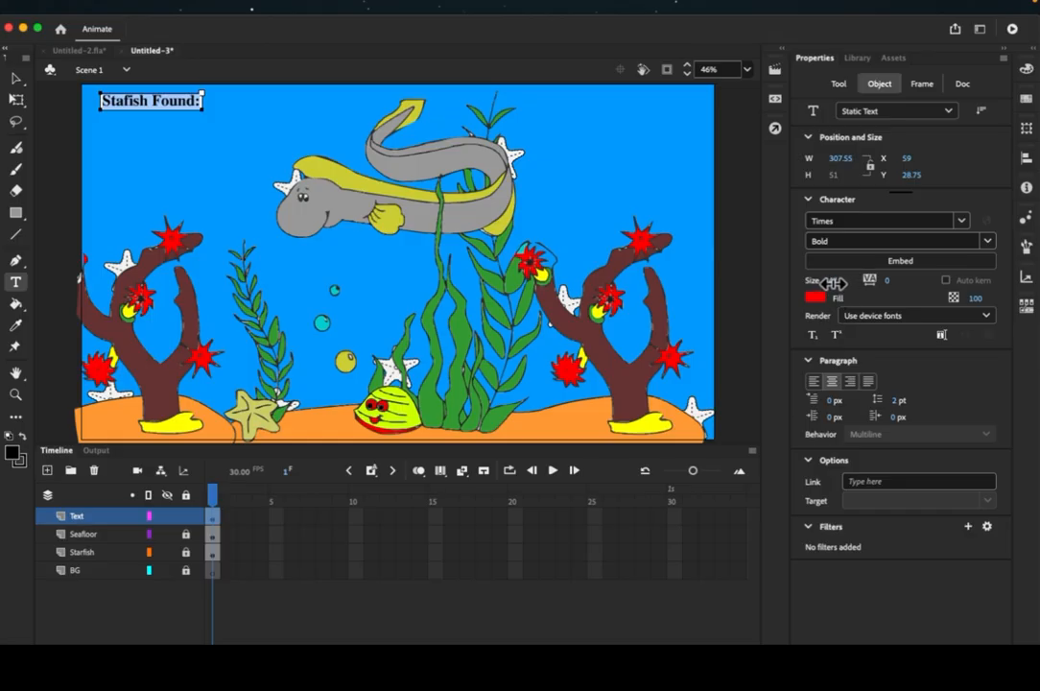
drag(836, 285, 829, 284)
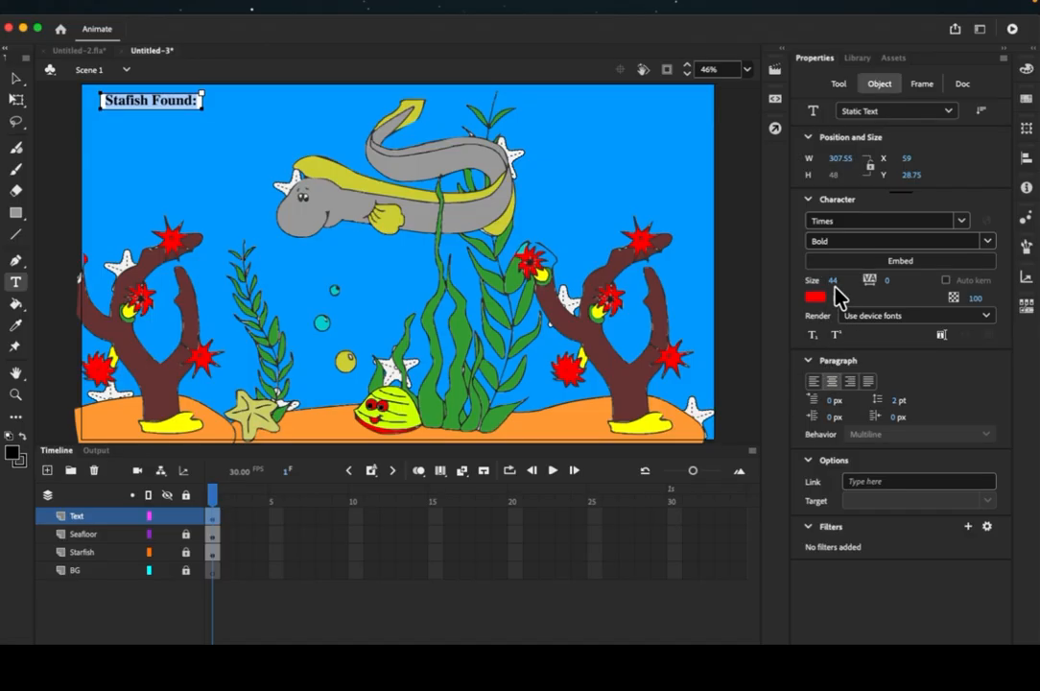
click(15, 78)
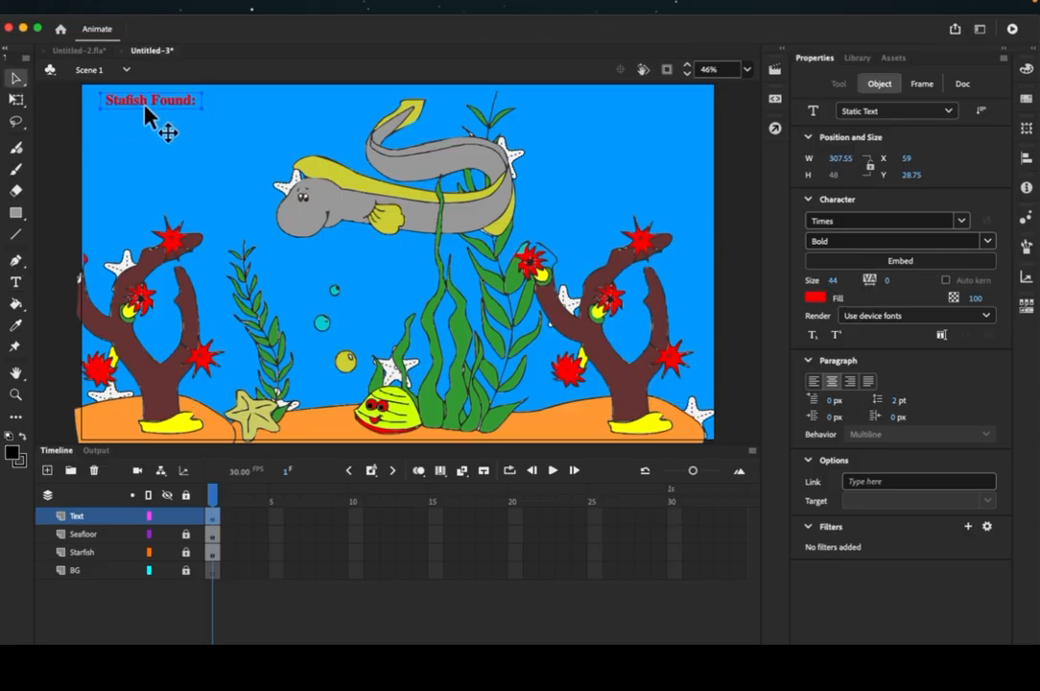
drag(148, 110, 150, 124)
Step: Change the fill colour of the "Stafish Found:" label to black
double_click(156, 110)
key(super+a)
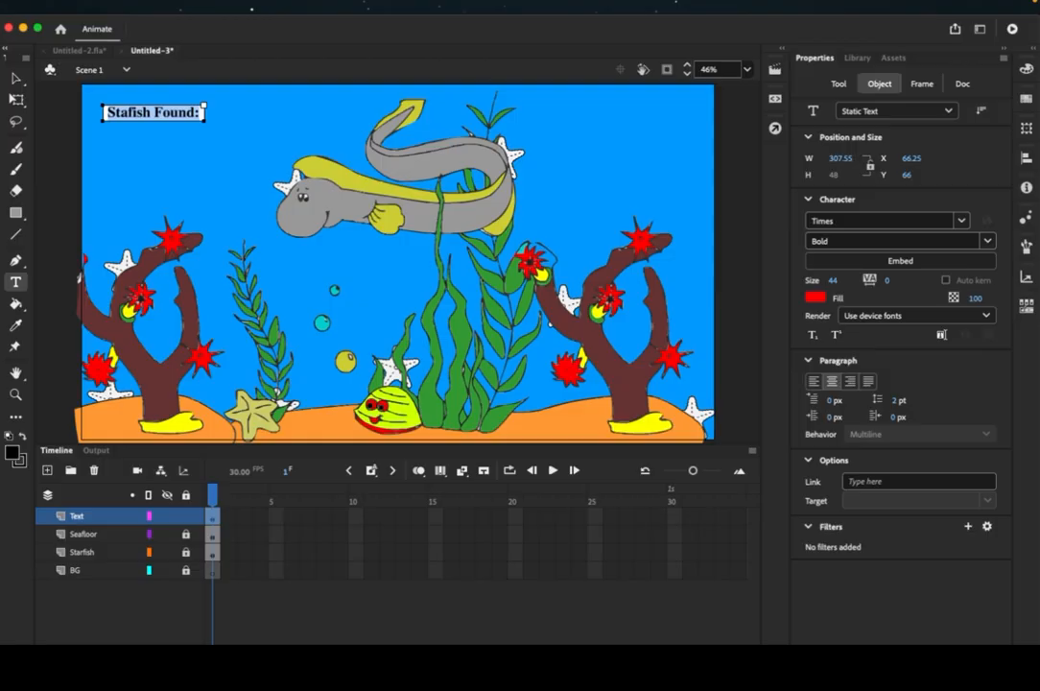
click(817, 299)
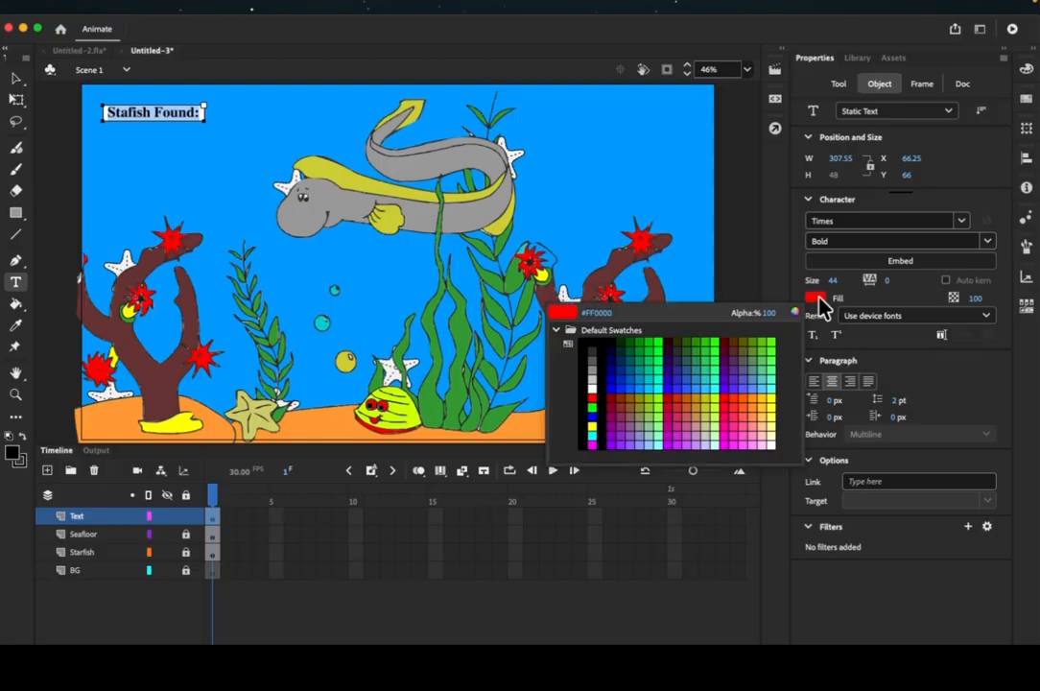
click(608, 338)
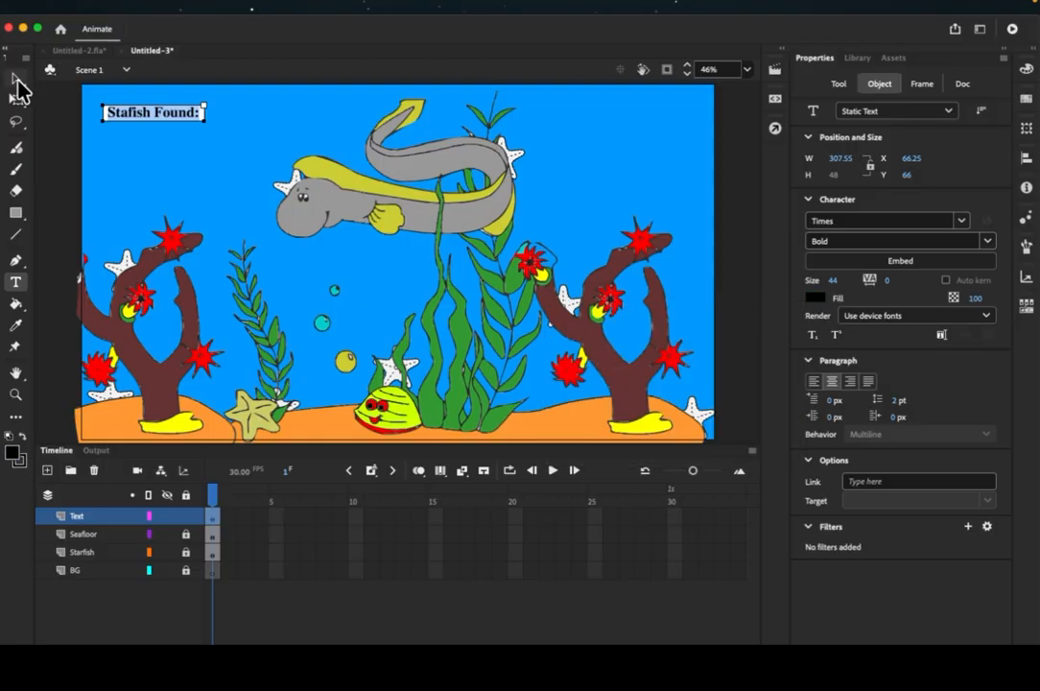
click(16, 80)
click(230, 117)
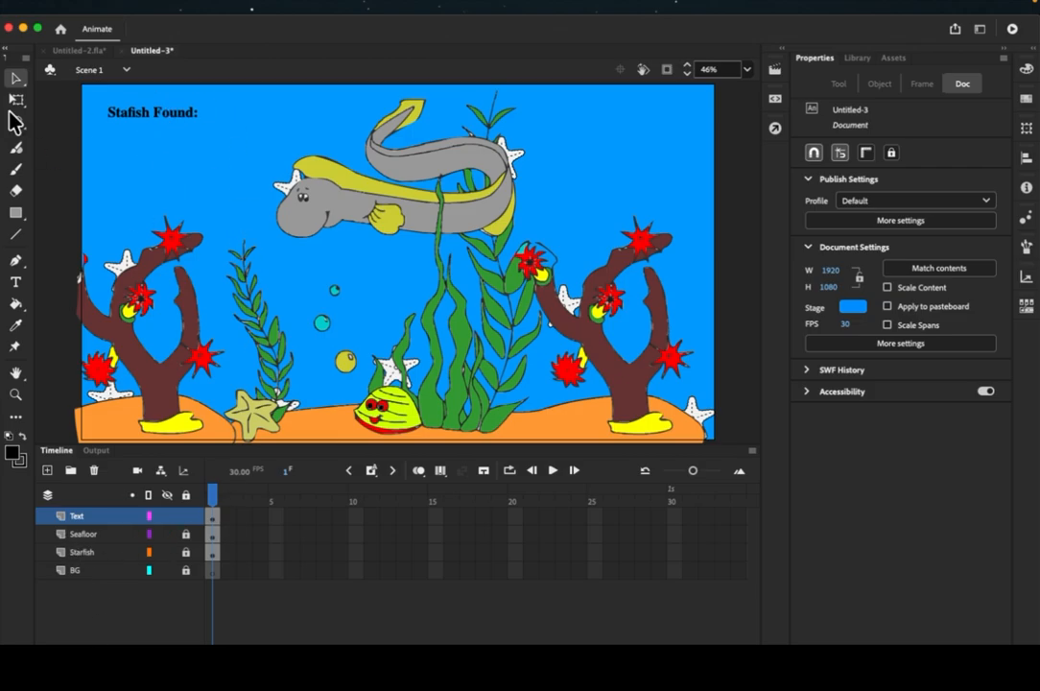
Step: Draw a dynamic text field about 155 × 113 px just after the "Stafish Found:" label
click(15, 283)
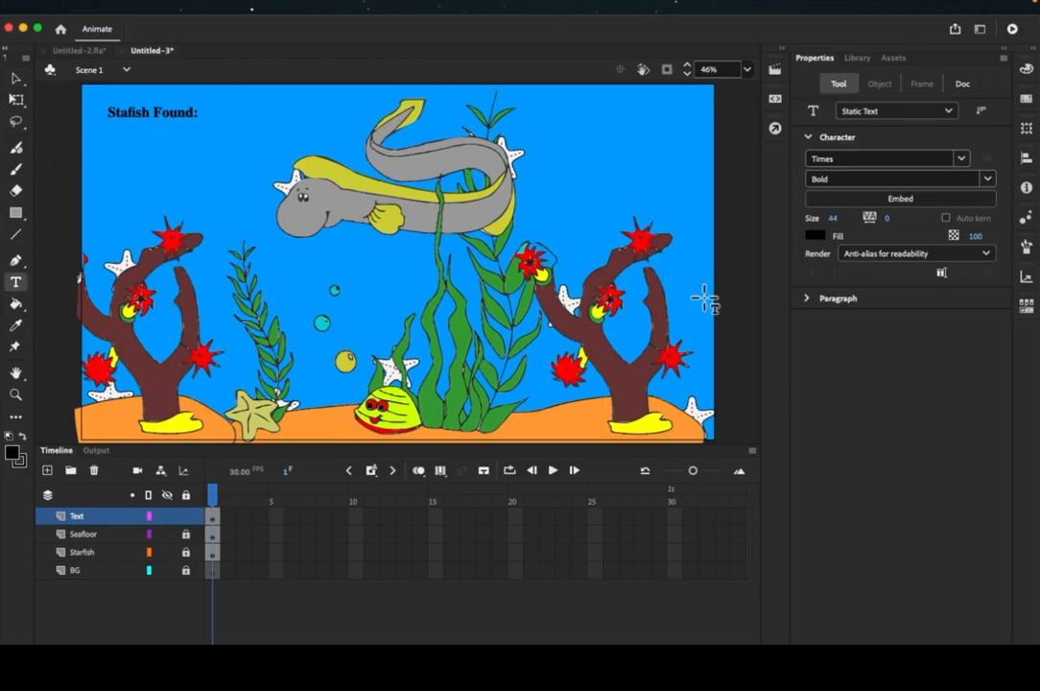
click(947, 114)
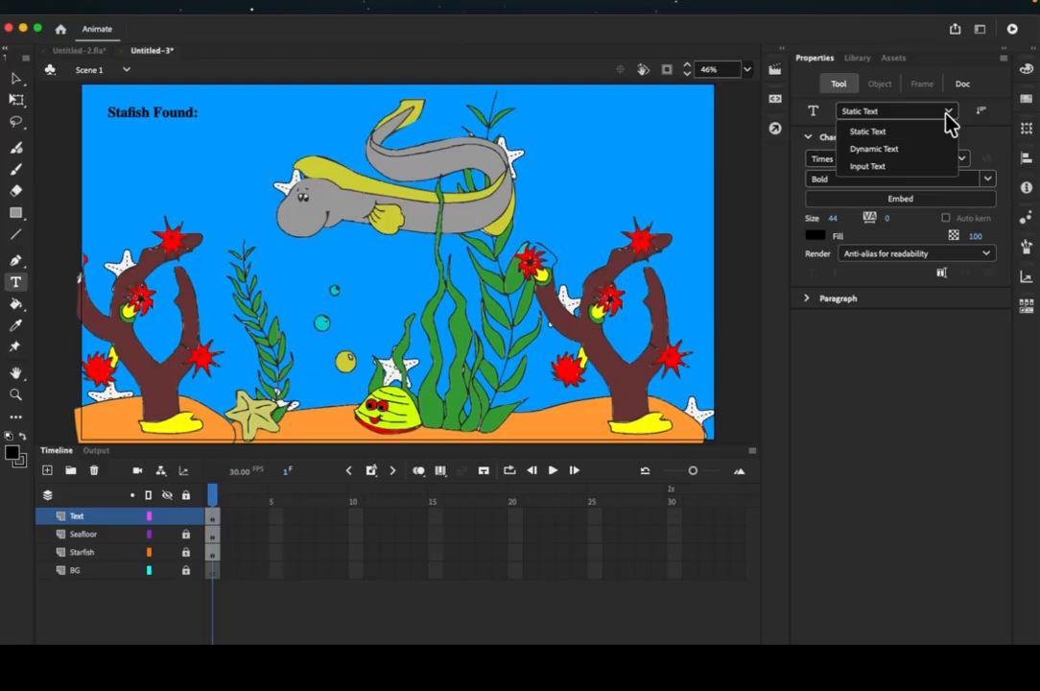
click(919, 149)
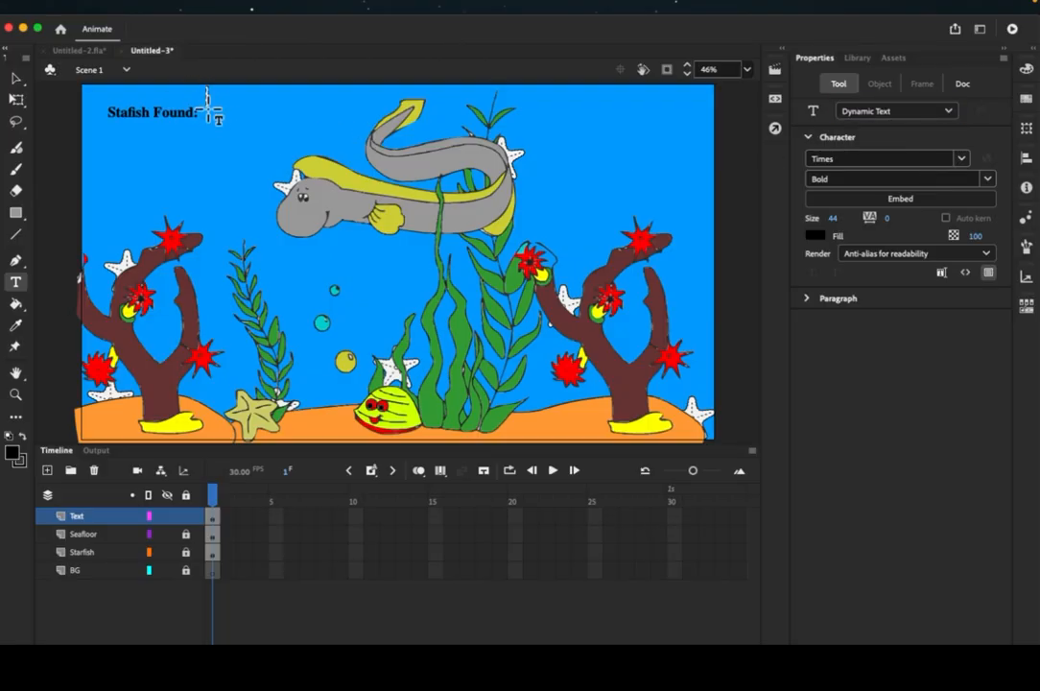
drag(206, 88, 257, 123)
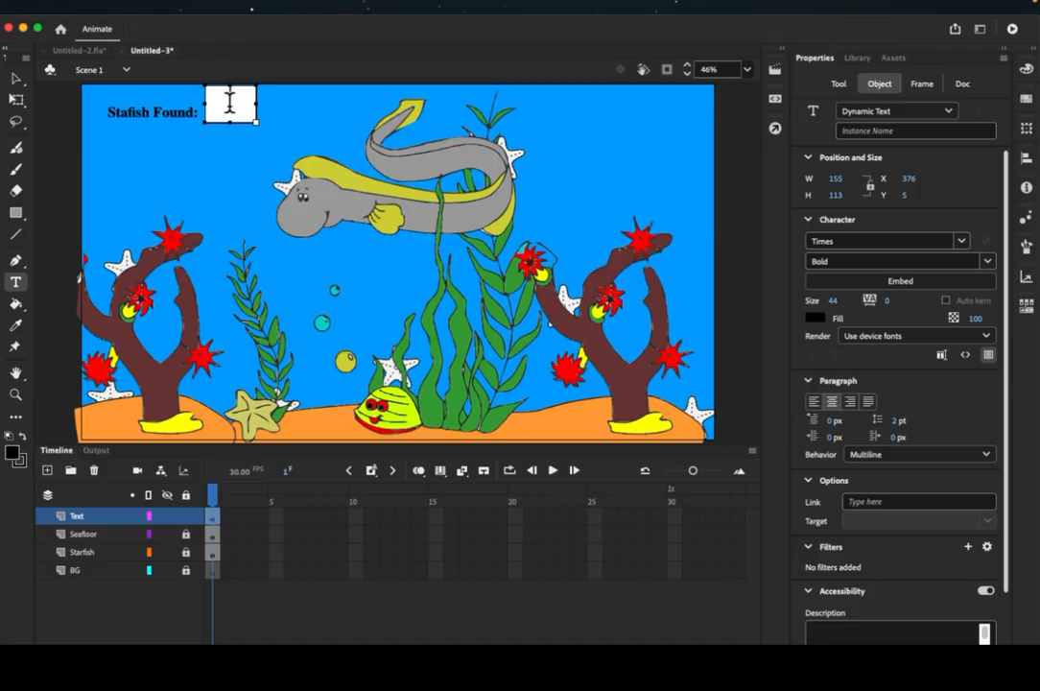
Step: Move the dynamic text field down beside the "Stafish Found:" label, to about X 372.5, Y 35.5
click(16, 80)
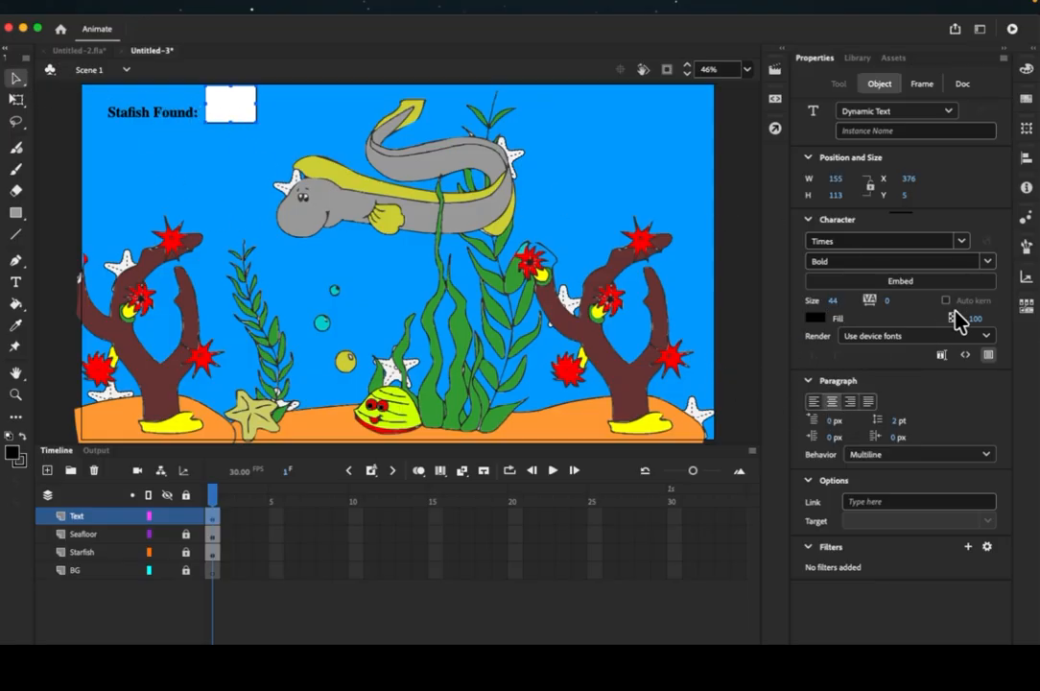
drag(236, 114, 236, 122)
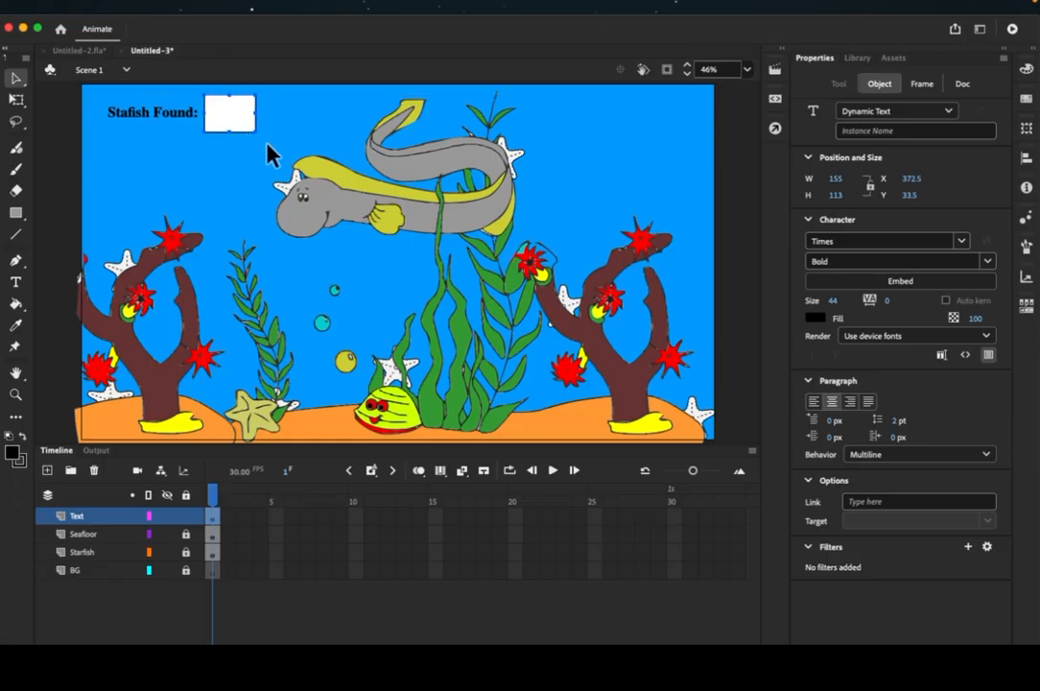
key(Down)
key(Down)
Step: Name the dynamic text field's instance starfishtxt and choose Use device fonts as its rendering method
click(887, 131)
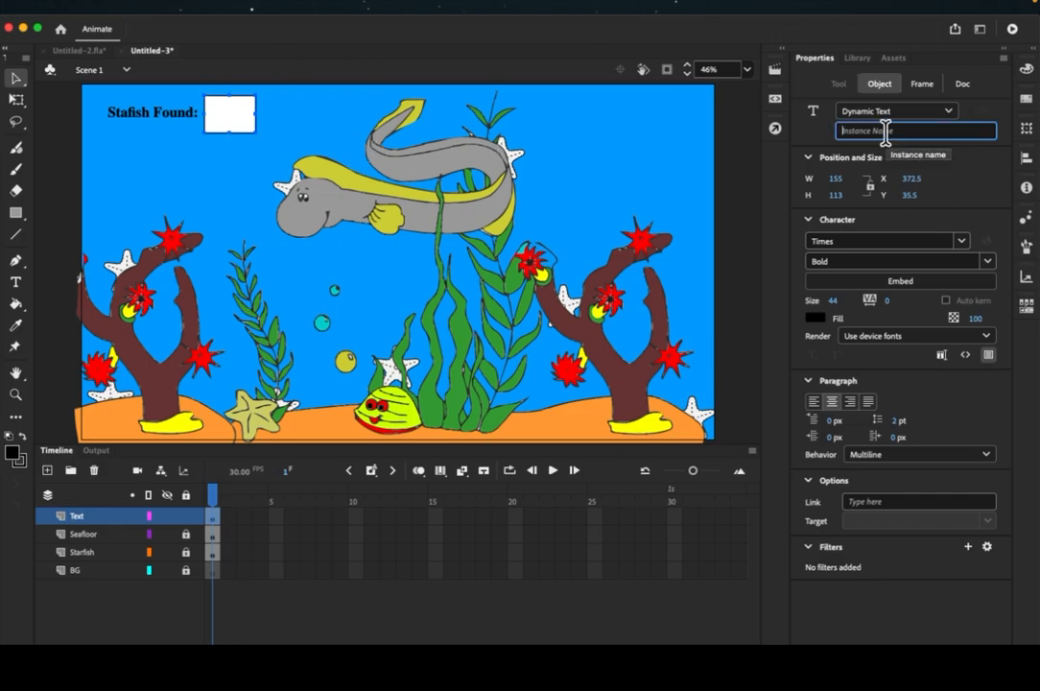
text(starfishtxt)
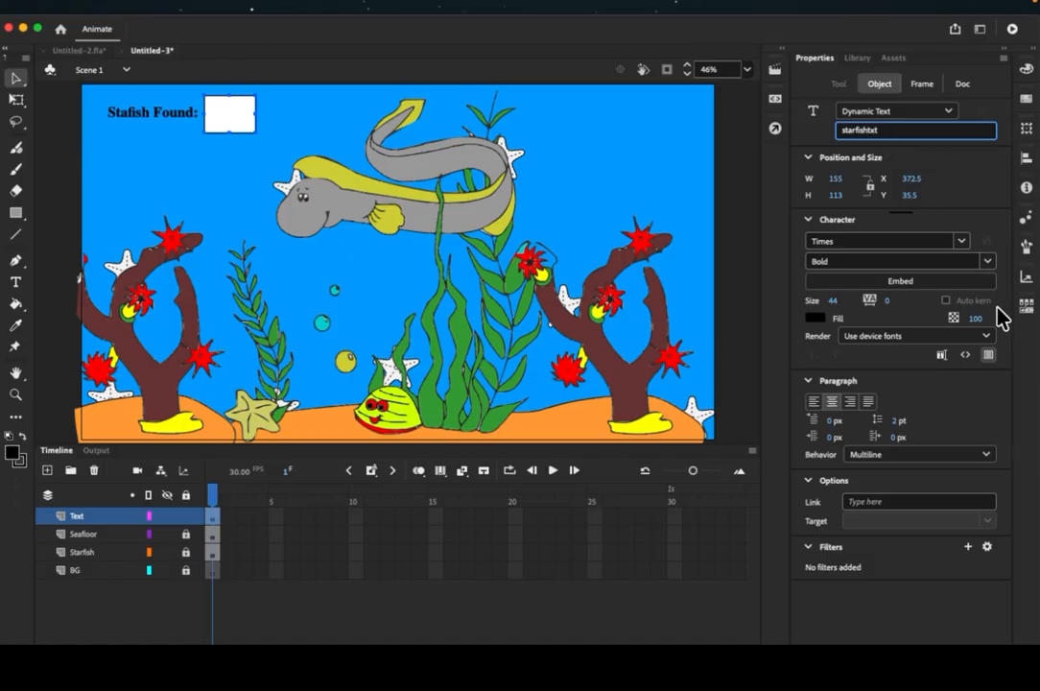
click(931, 344)
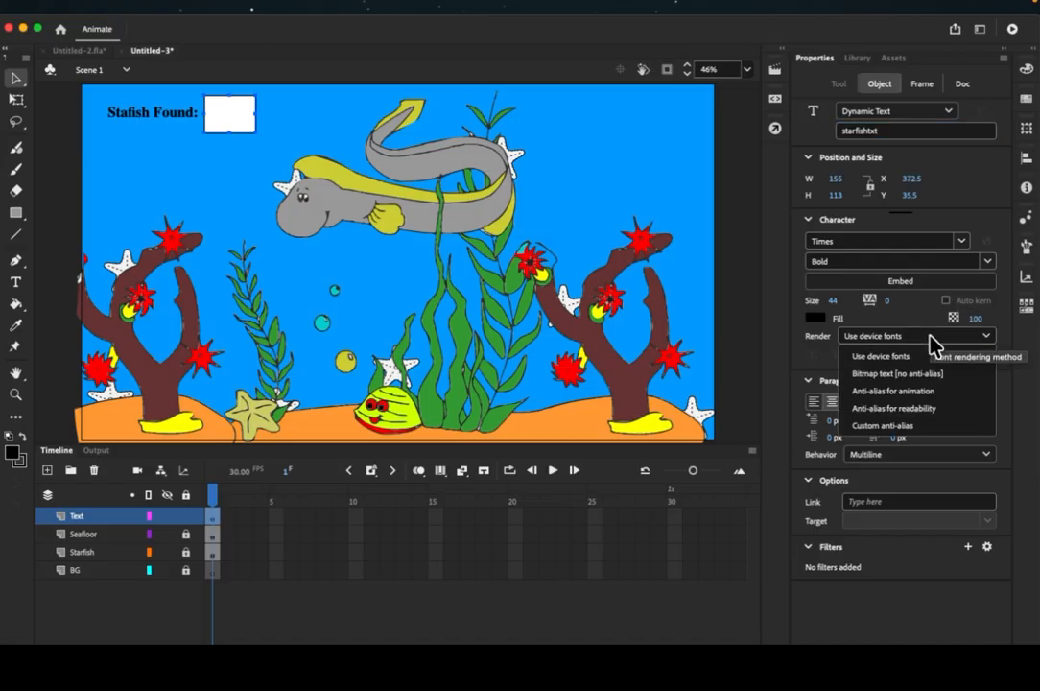
click(934, 343)
click(932, 341)
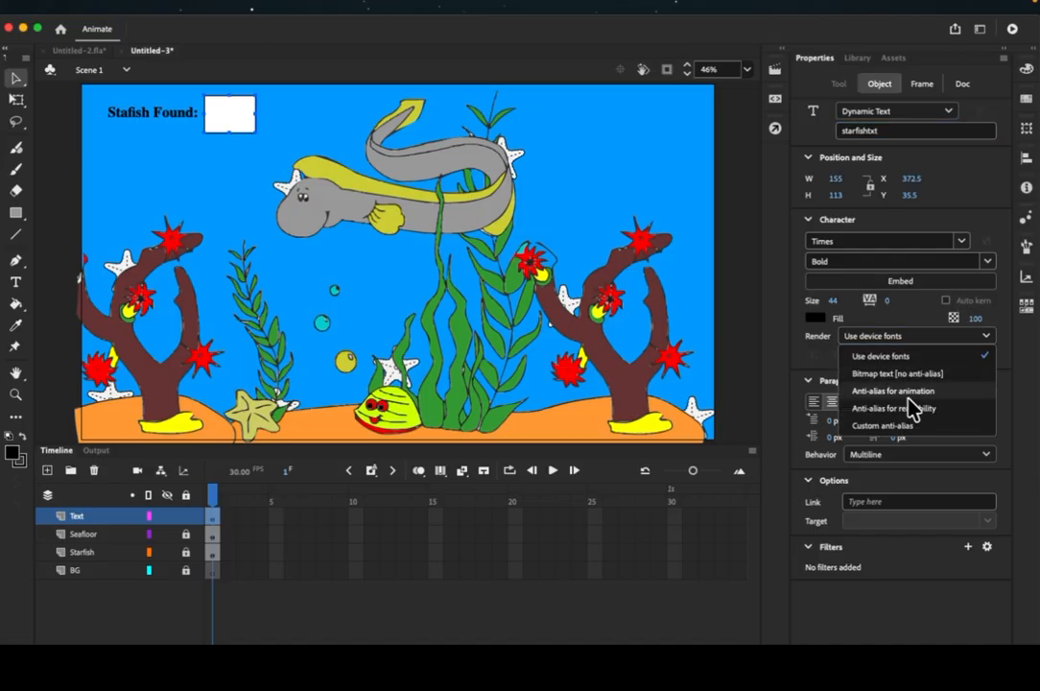
click(921, 357)
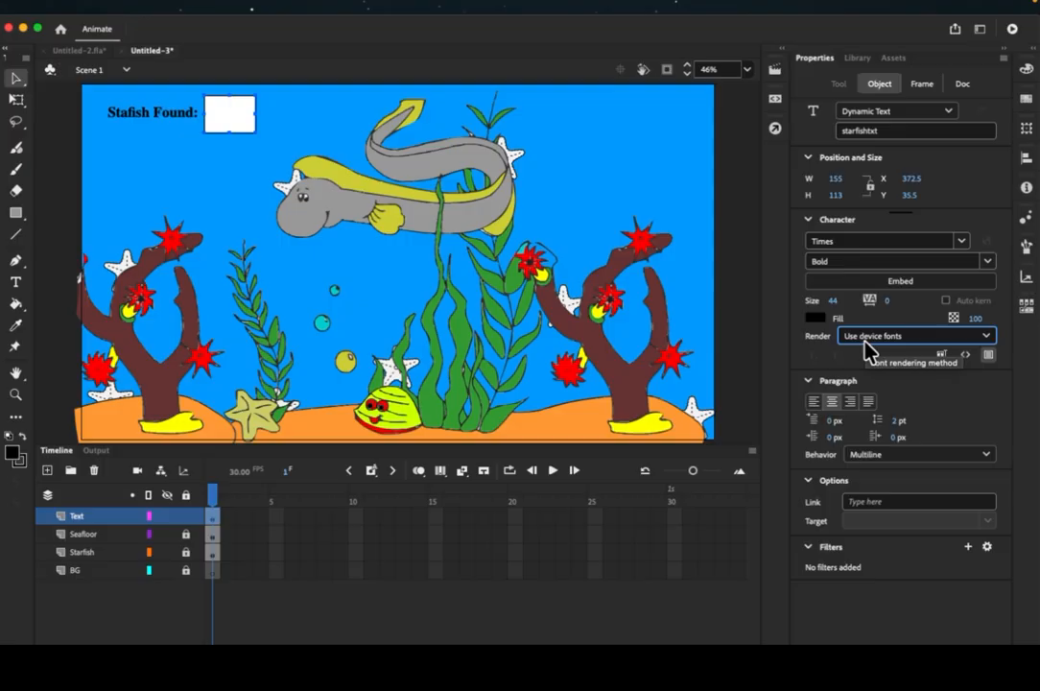
Step: Turn the border around the starfishtxt text field off and back on
click(988, 354)
click(988, 356)
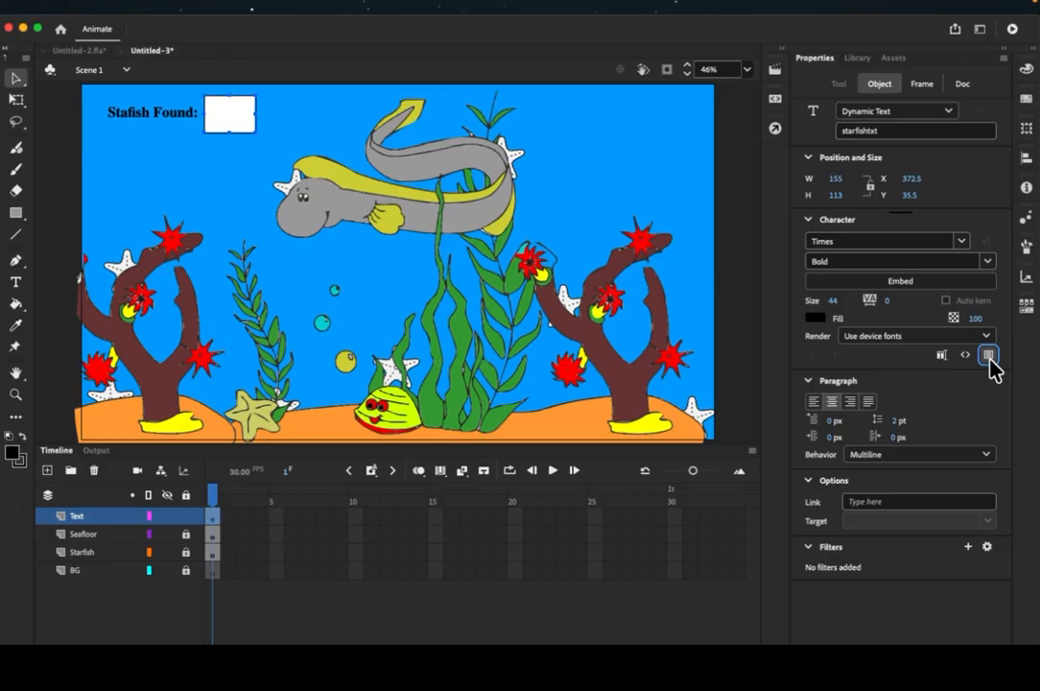
click(987, 356)
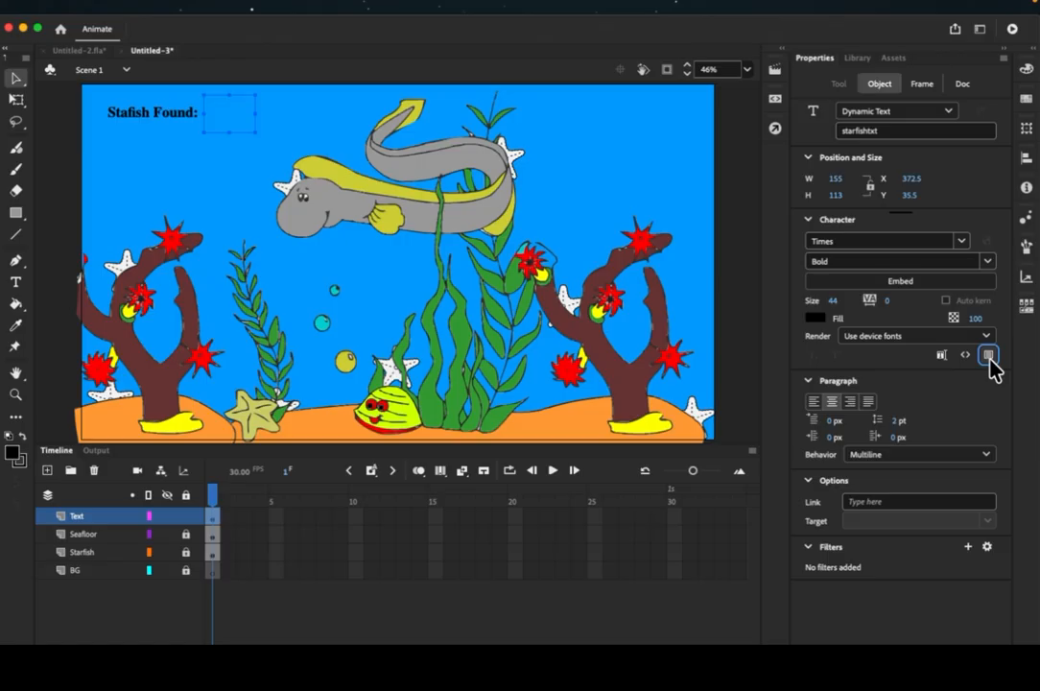
click(988, 356)
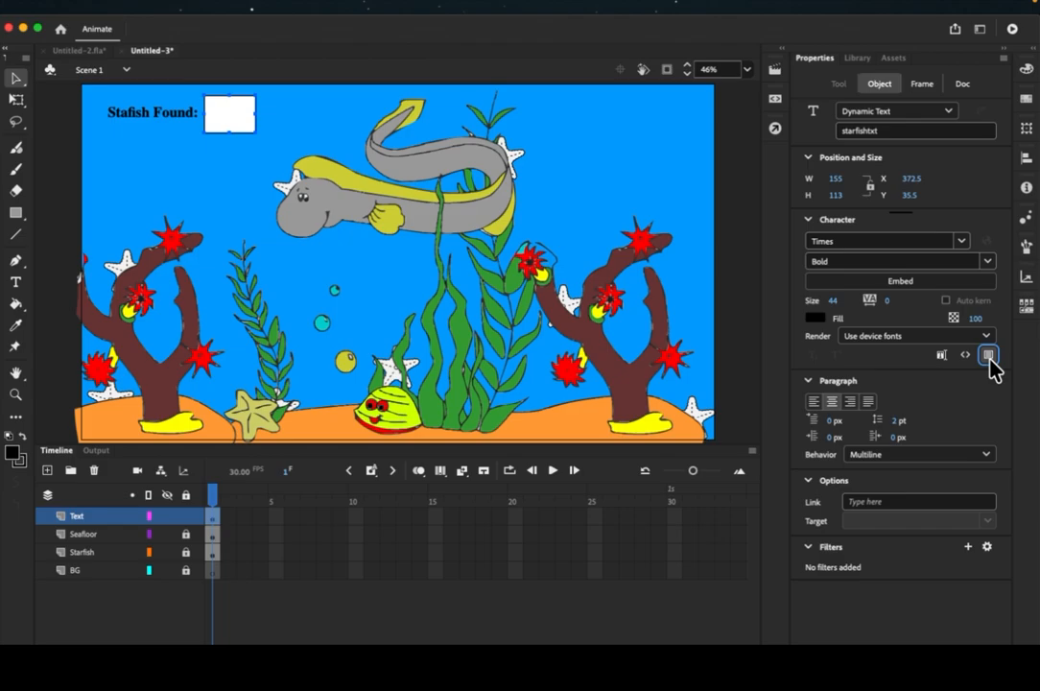
Step: Lock the Text layer and add a new layer named Actions above it
click(187, 517)
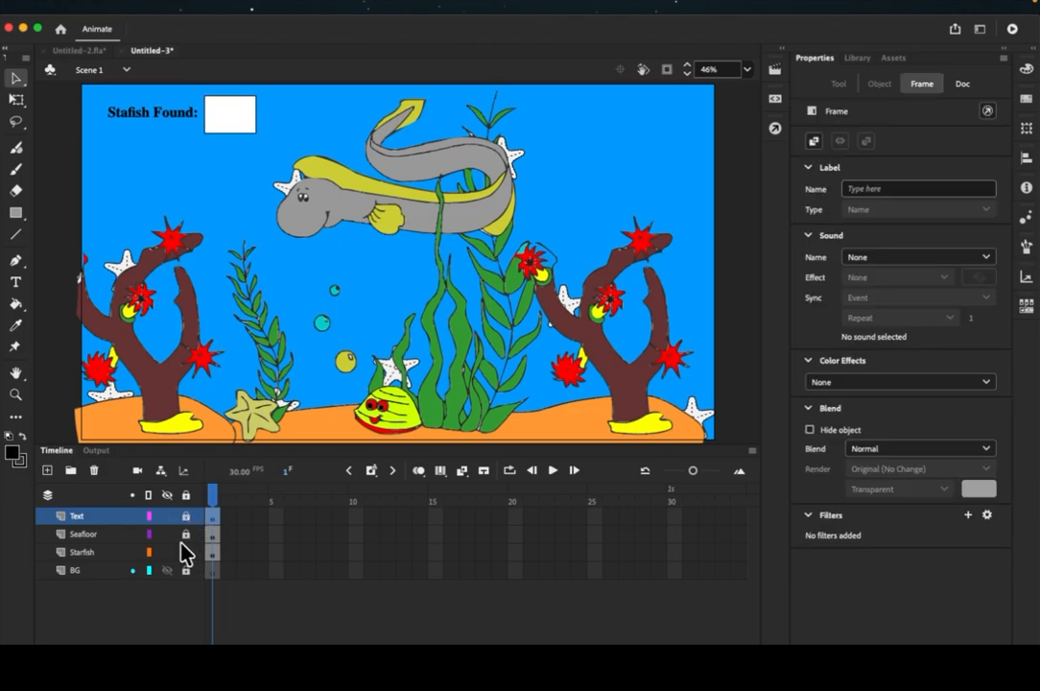
click(47, 470)
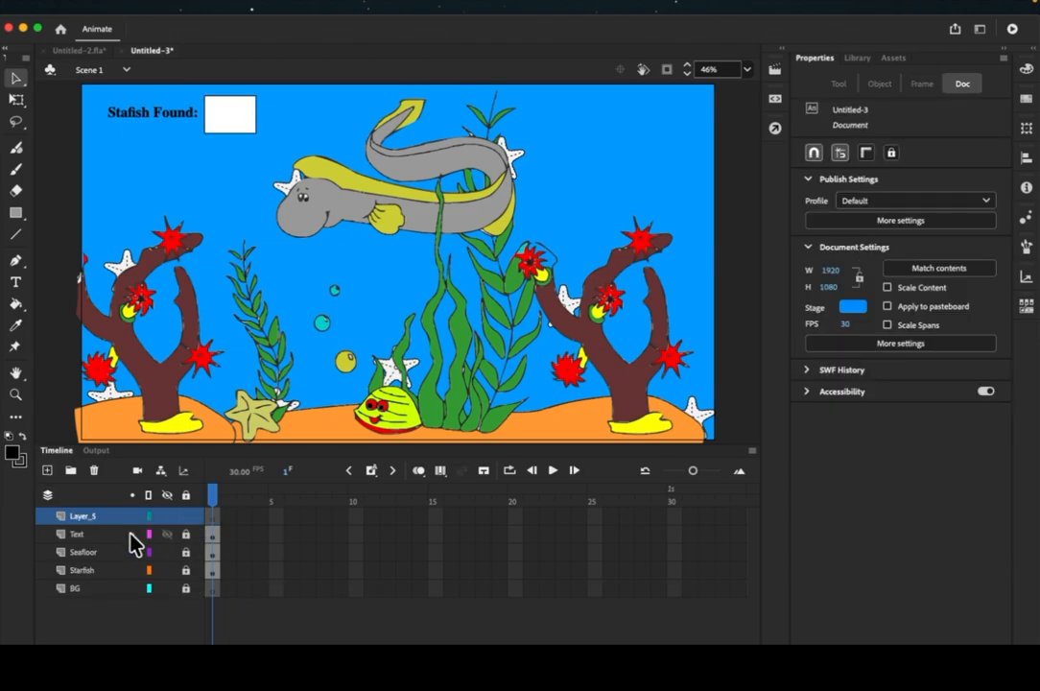
double_click(87, 516)
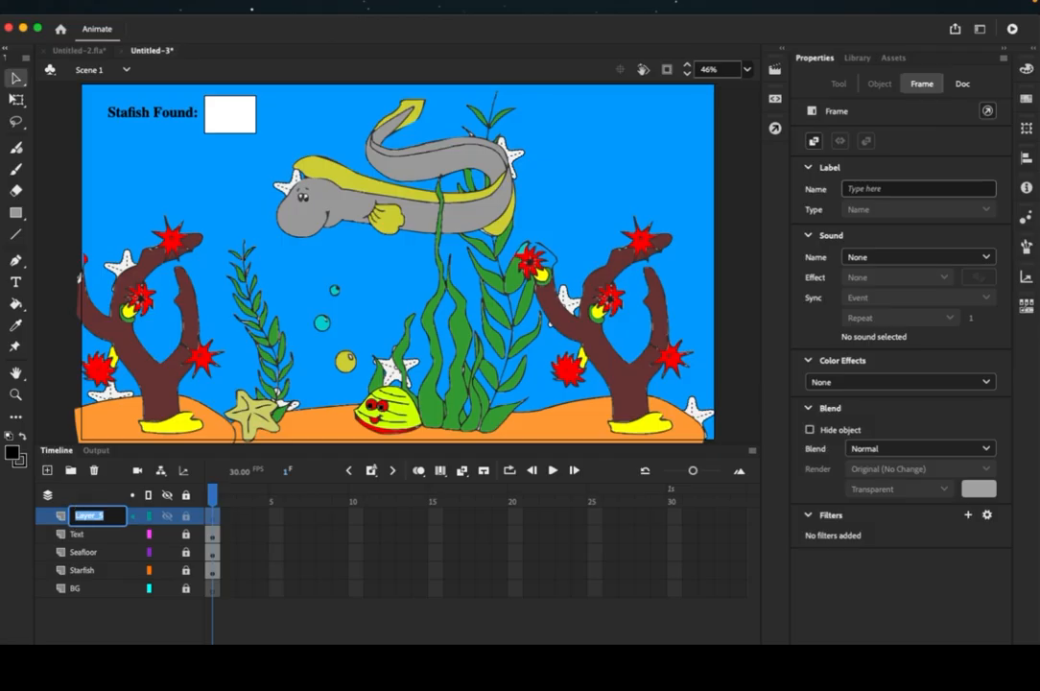
text(Actions)
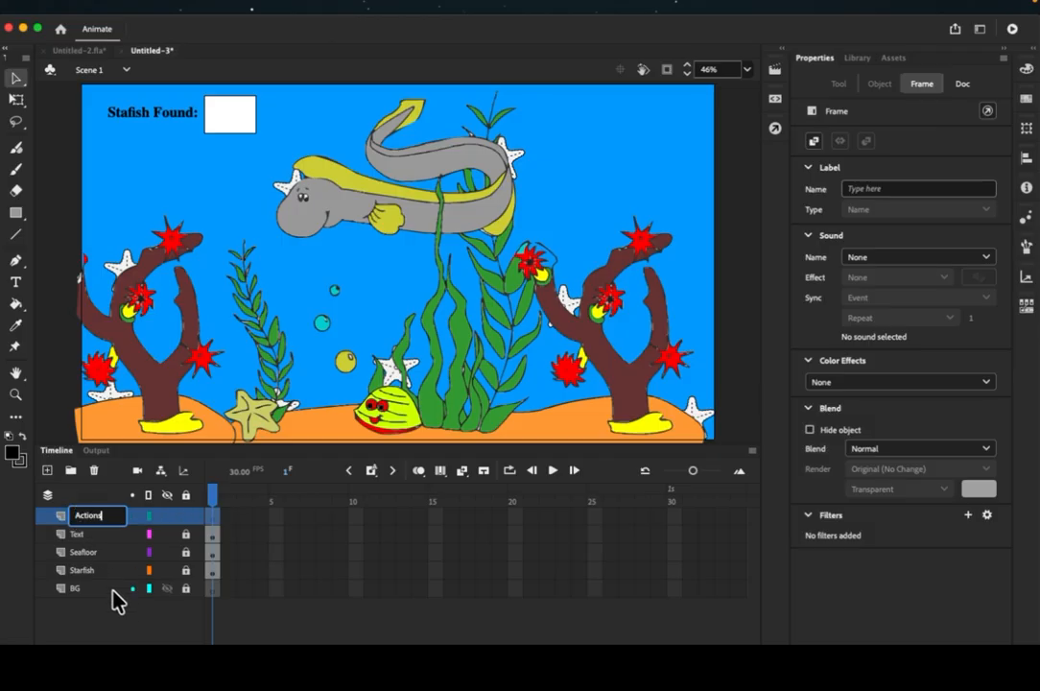
click(142, 606)
Step: Switch to the Word document "Click and Find game codes" and examine the starfish detection, click-handler and scoring code
click(211, 519)
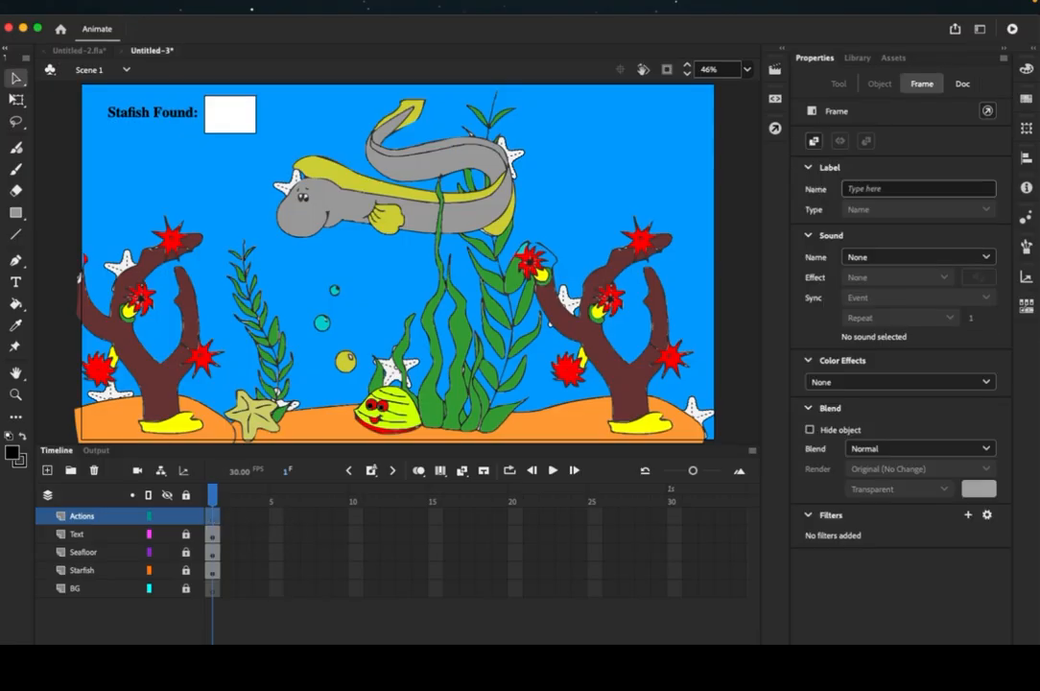
key(F9)
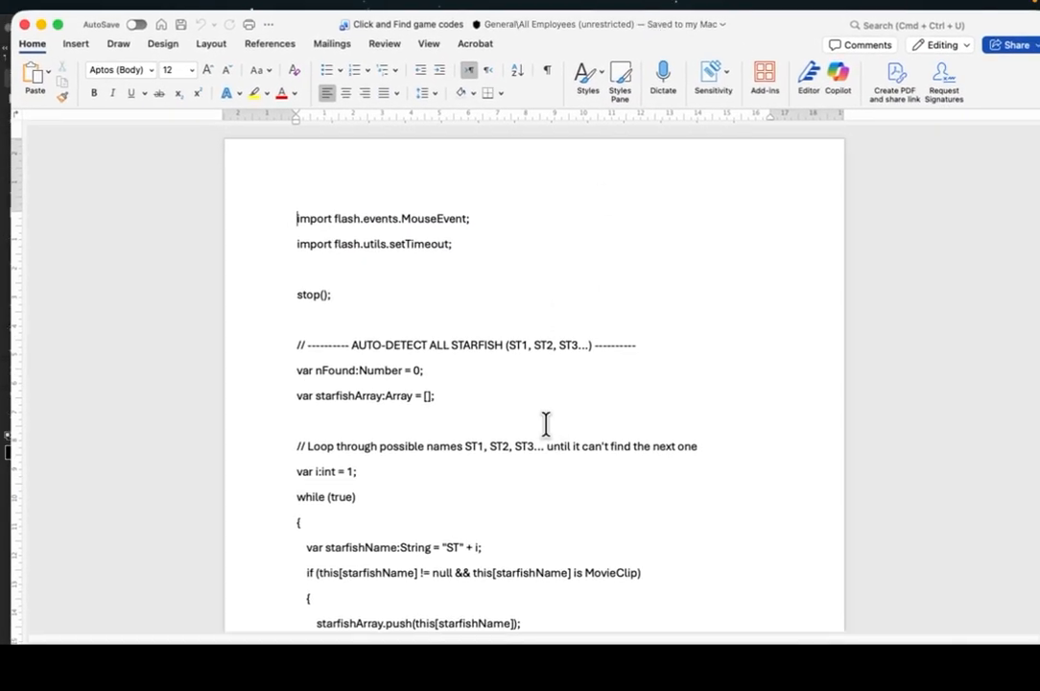
scroll(545, 423, down, 3)
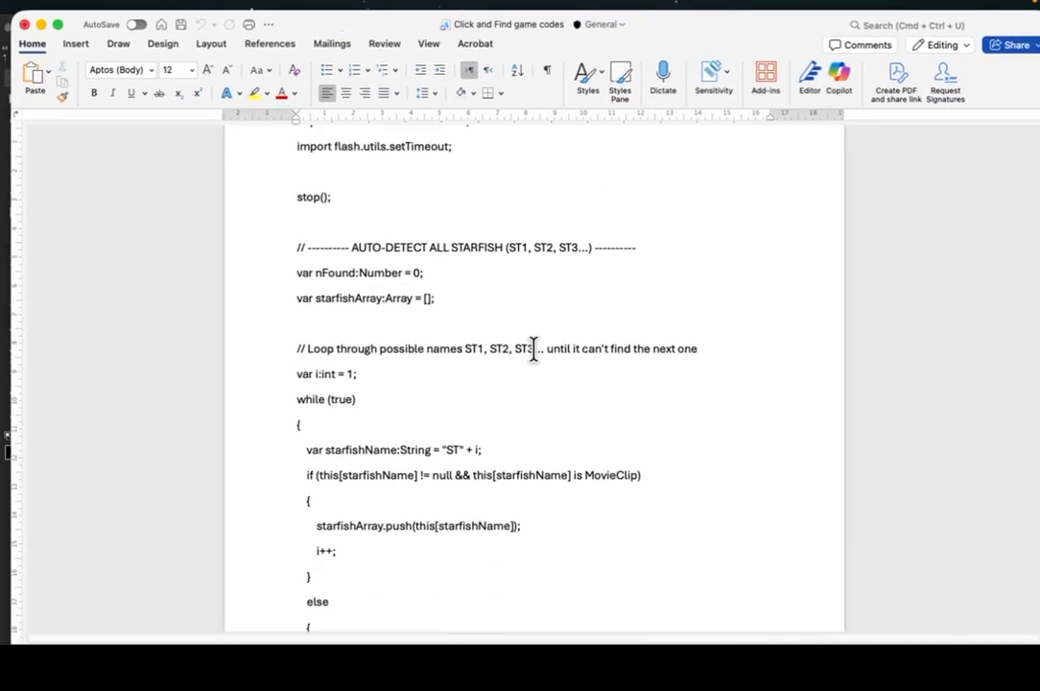
click(543, 349)
click(525, 406)
drag(509, 248, 571, 249)
drag(471, 351, 476, 350)
scroll(491, 513, down, 3)
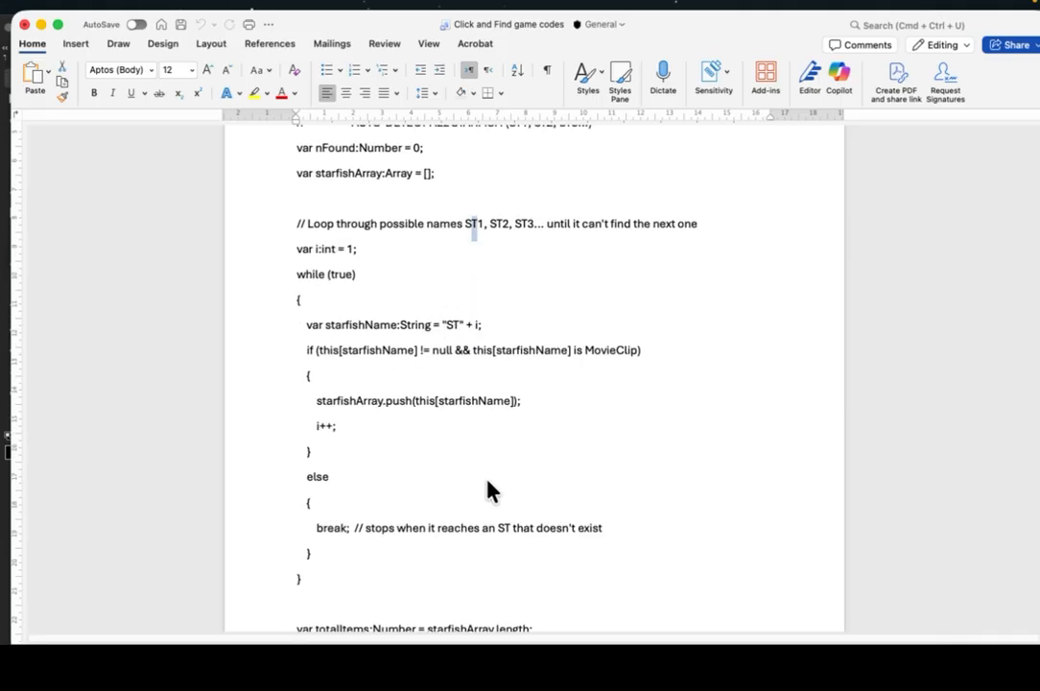
scroll(502, 539, down, 20)
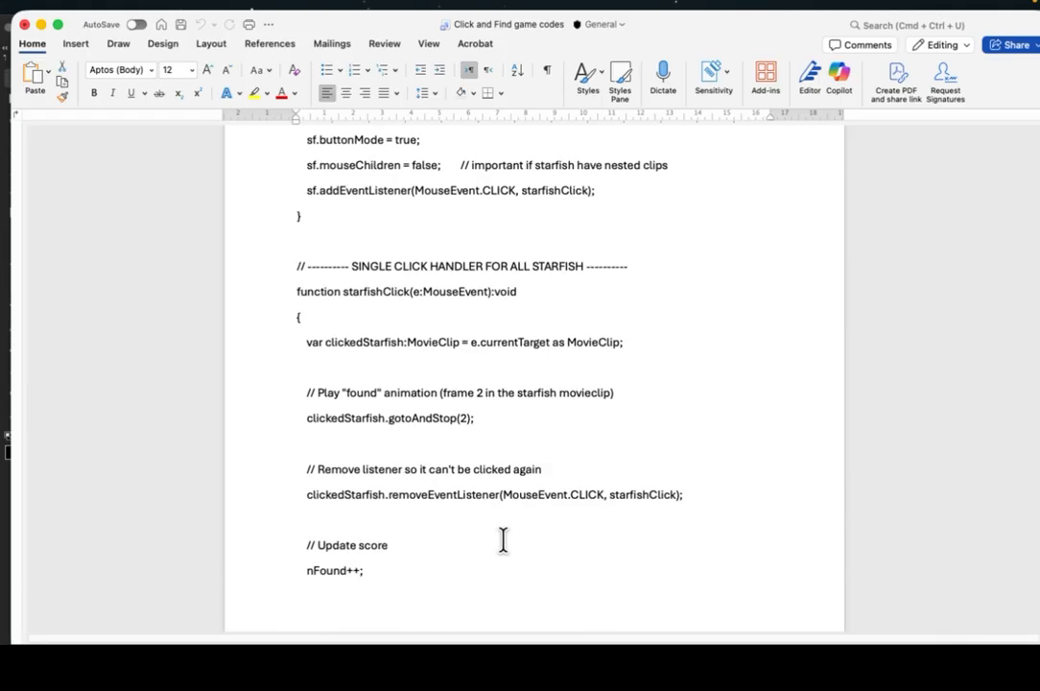
Step: Copy all the code from the Word document and paste it into the frame 1 script of the Actions layer in Animate
scroll(503, 539, up, 20)
key(super+a)
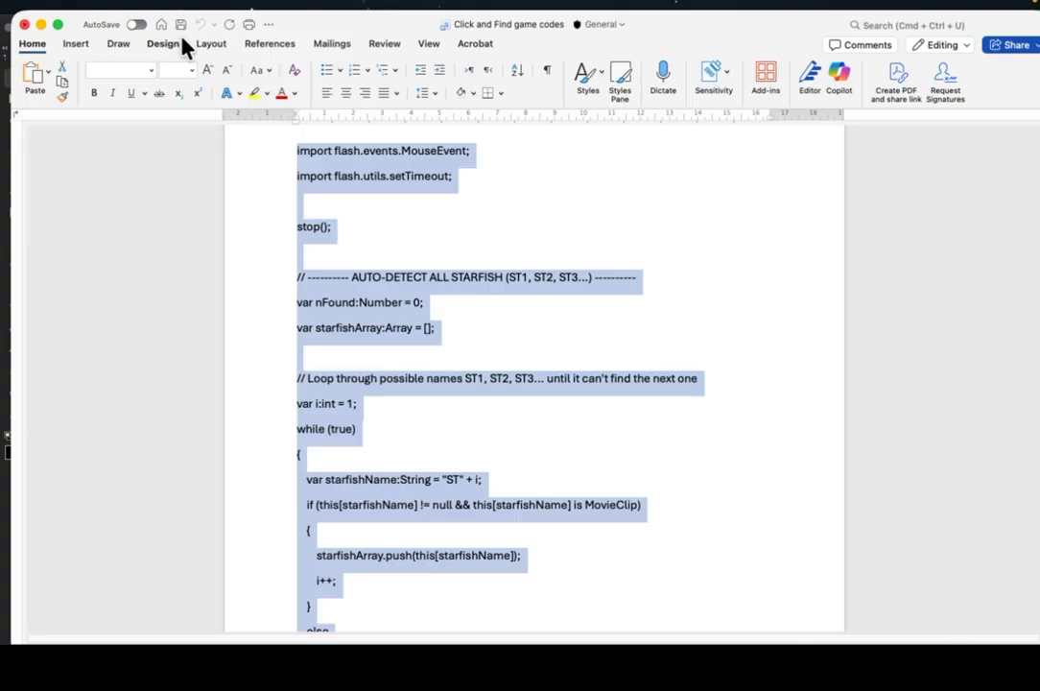
click(41, 24)
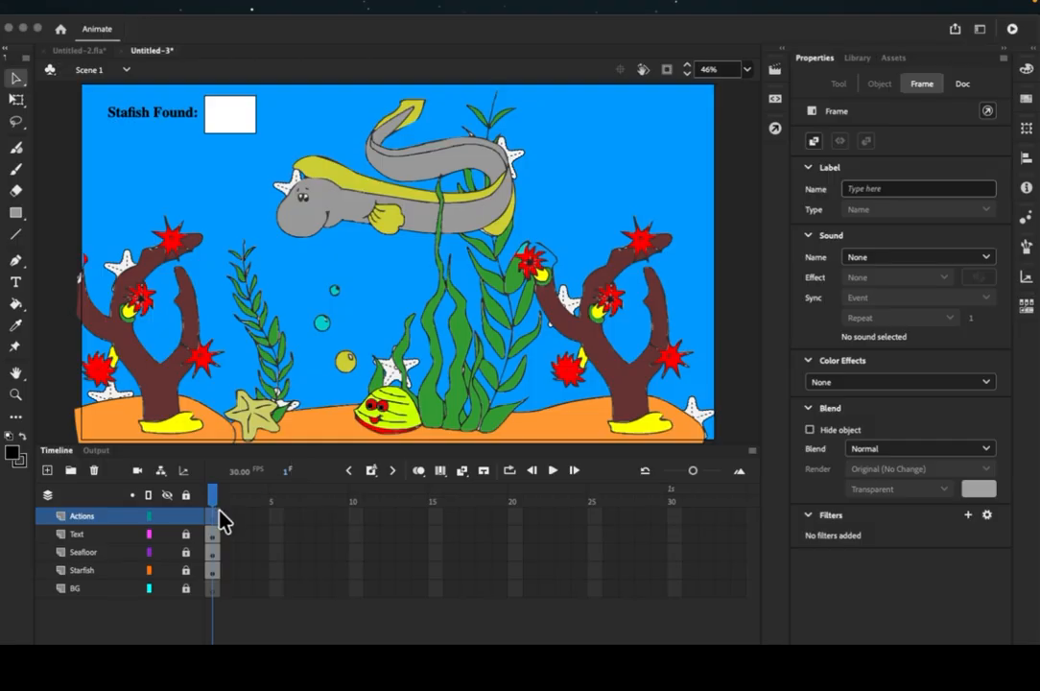
click(215, 526)
right_click(213, 519)
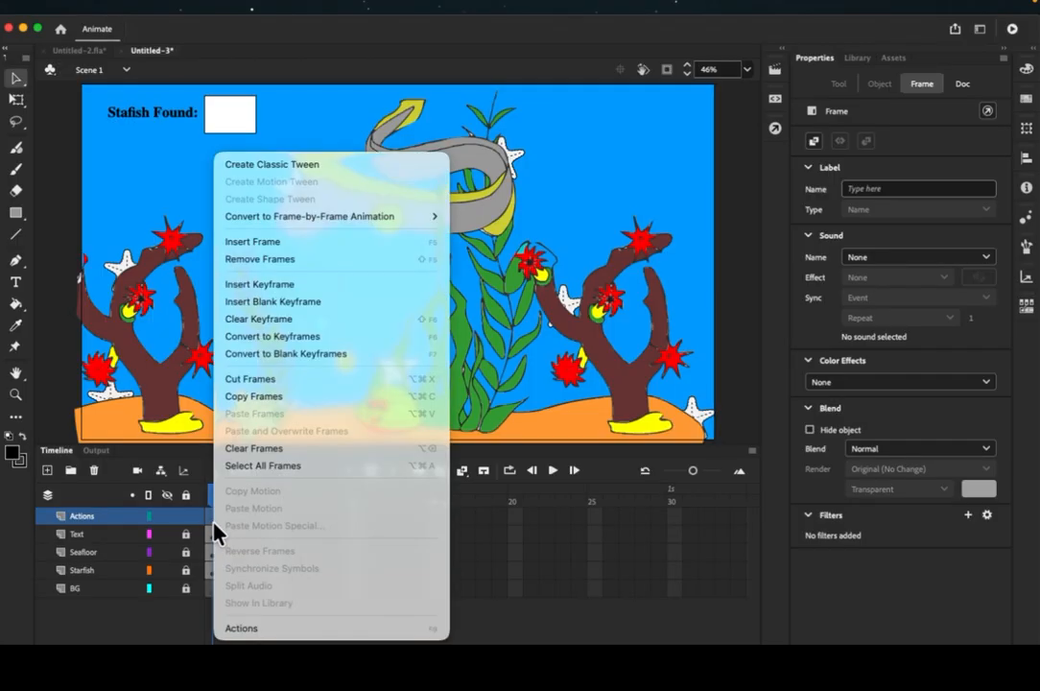
click(249, 629)
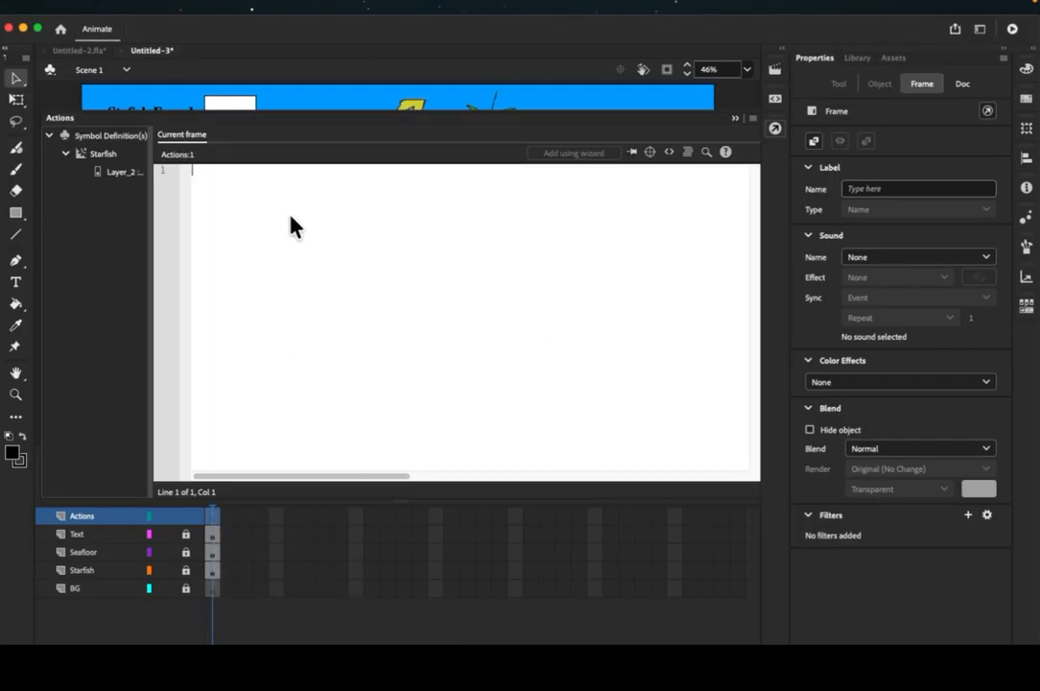
key(super+v)
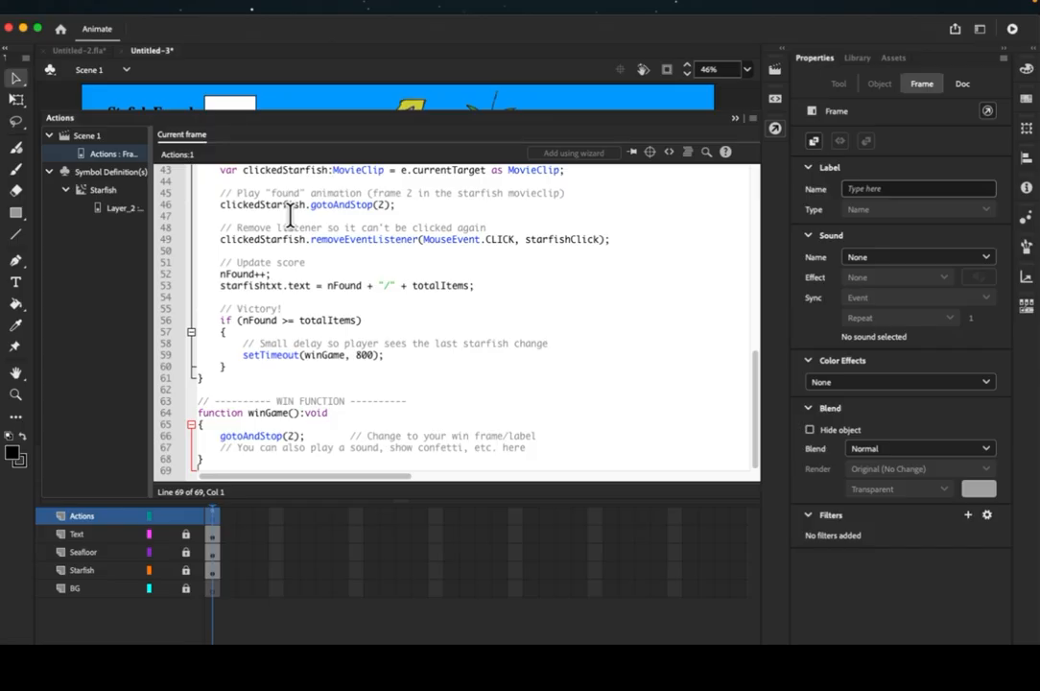
click(738, 120)
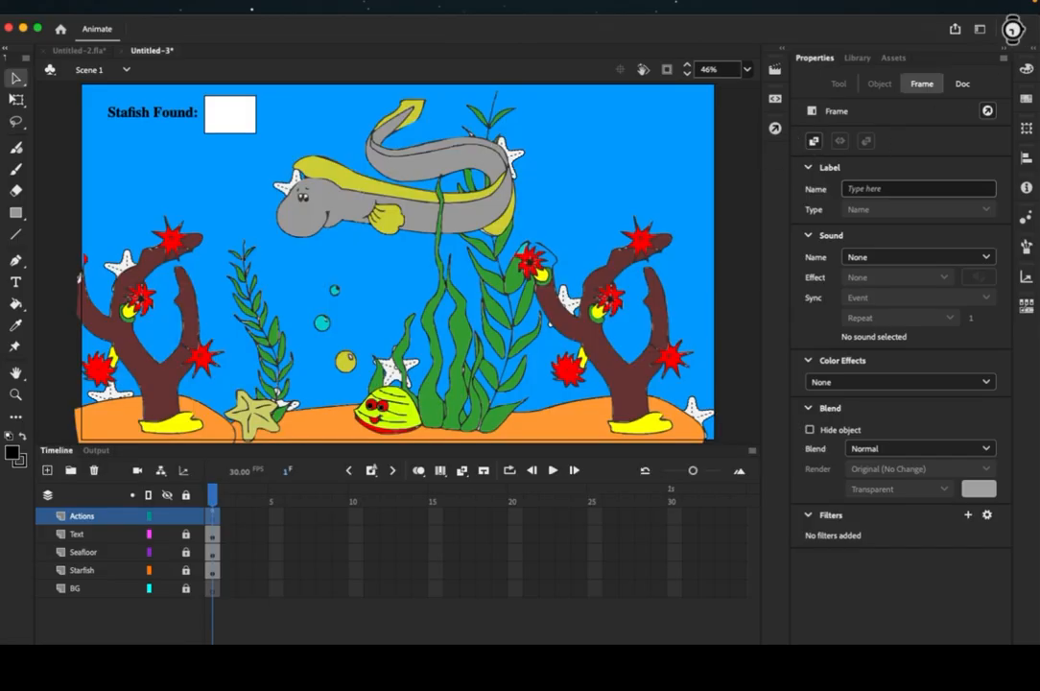
Step: Test the movie, find all eight hidden starfish to check the counter, and close the preview
key(super+Return)
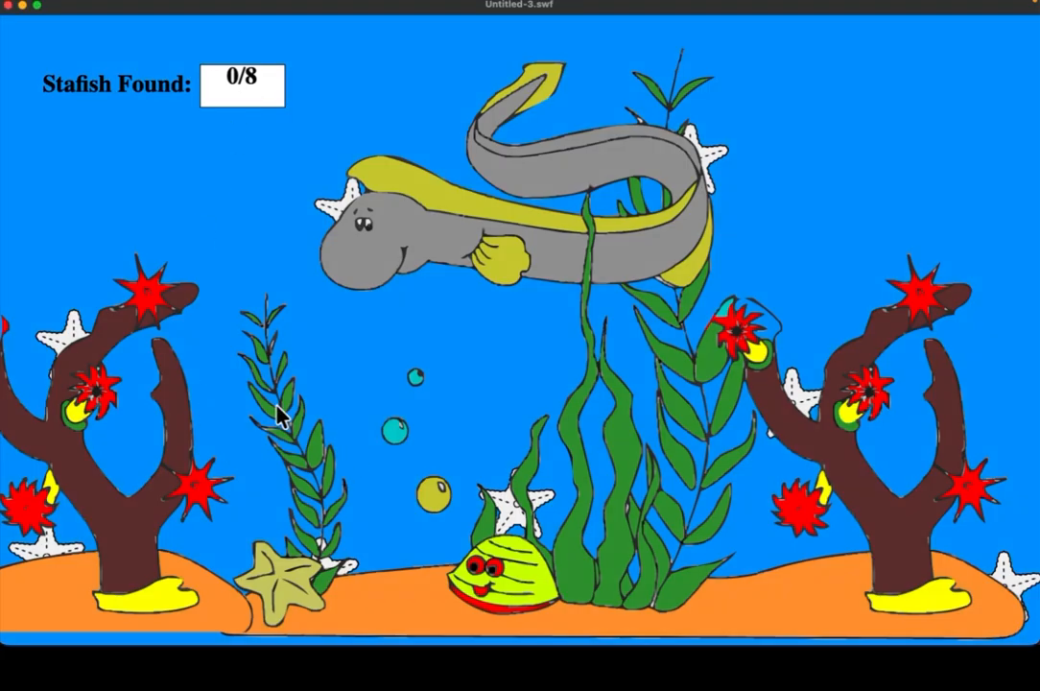
click(69, 331)
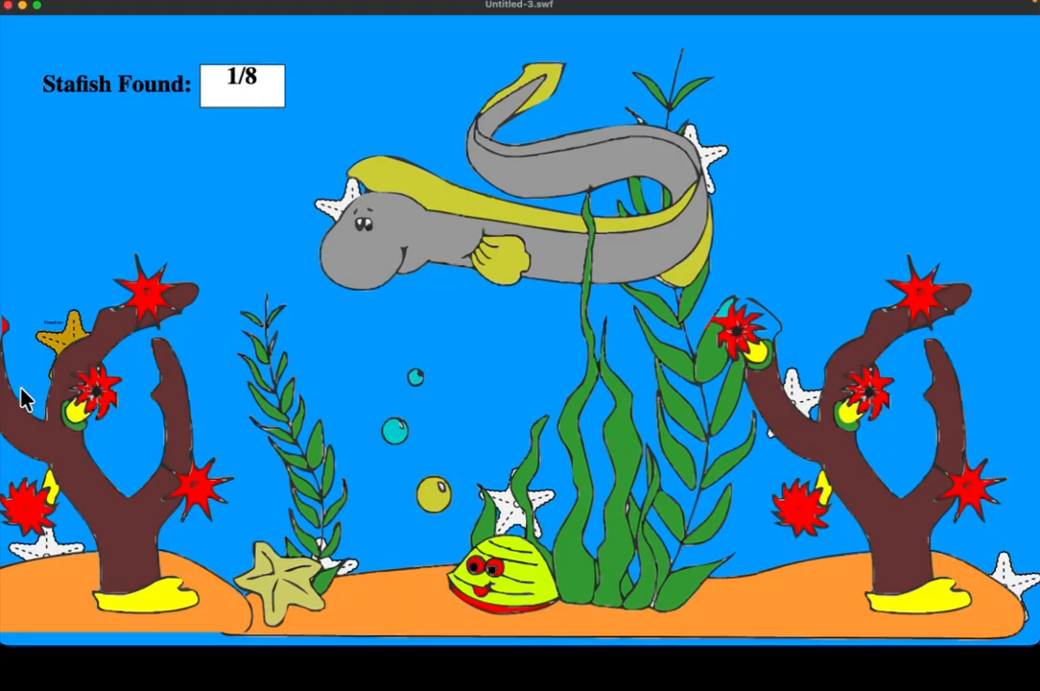
click(43, 548)
click(513, 524)
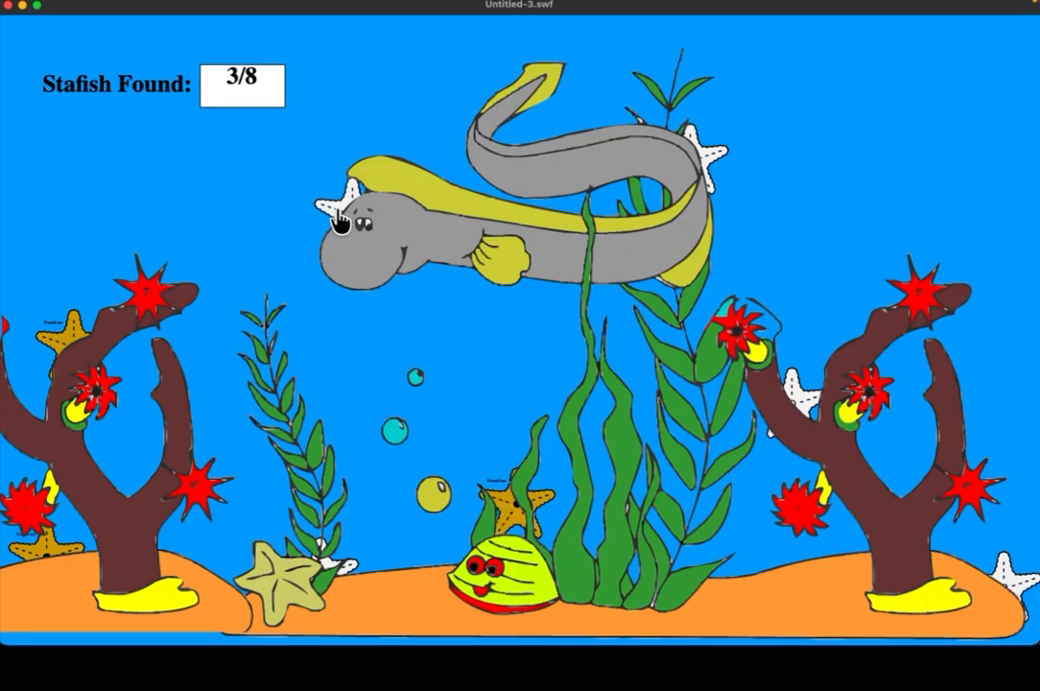
click(335, 204)
click(327, 572)
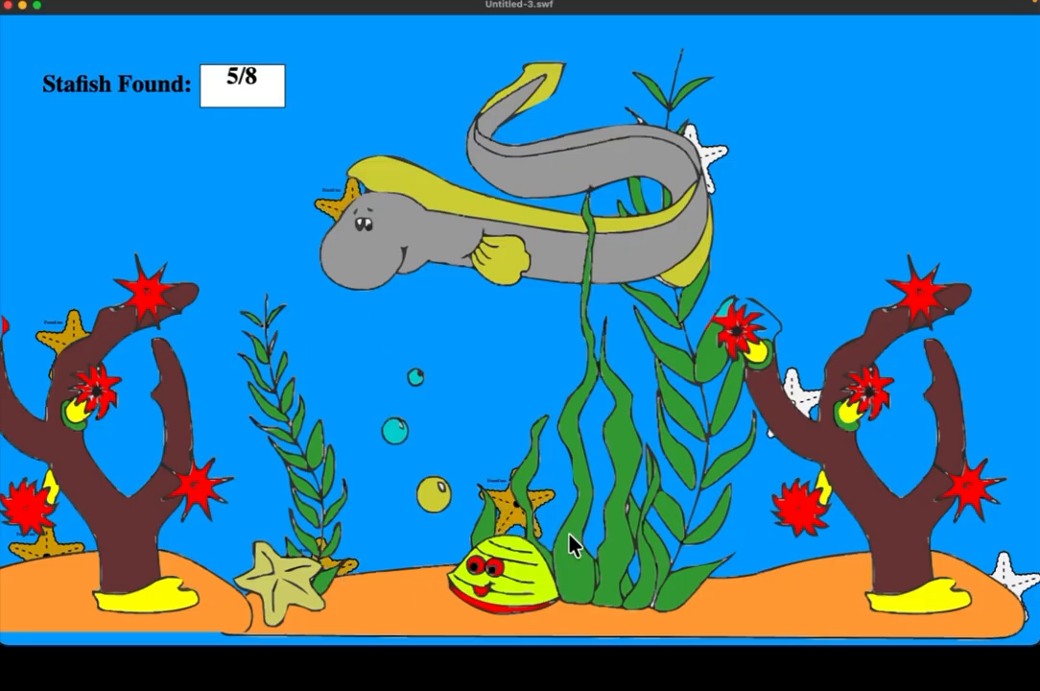
click(712, 162)
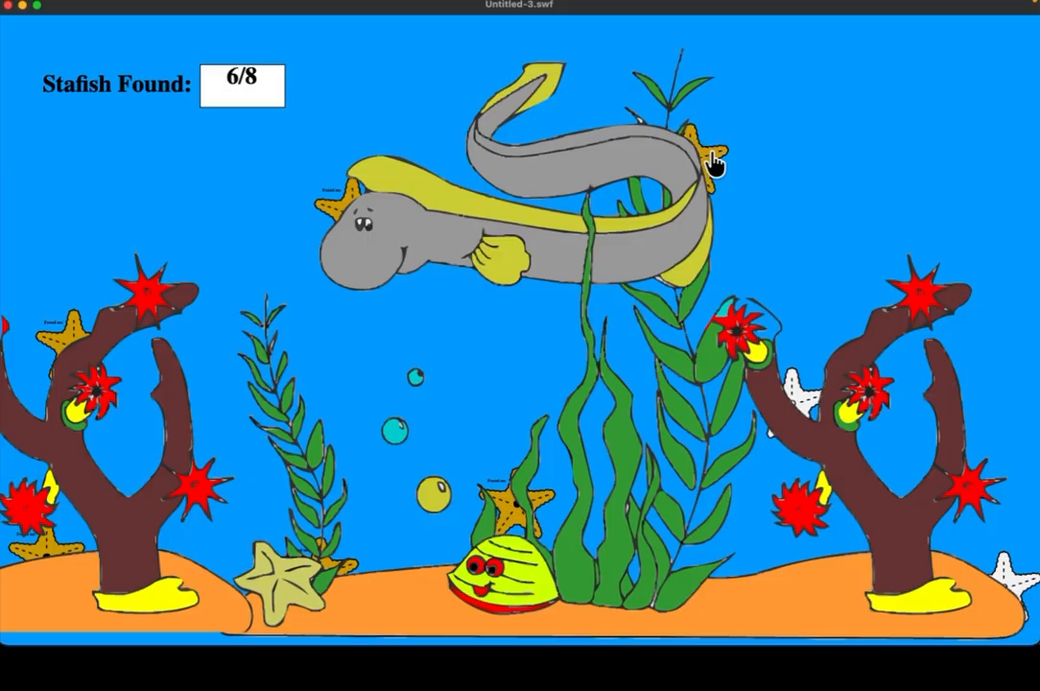
click(798, 395)
click(1015, 582)
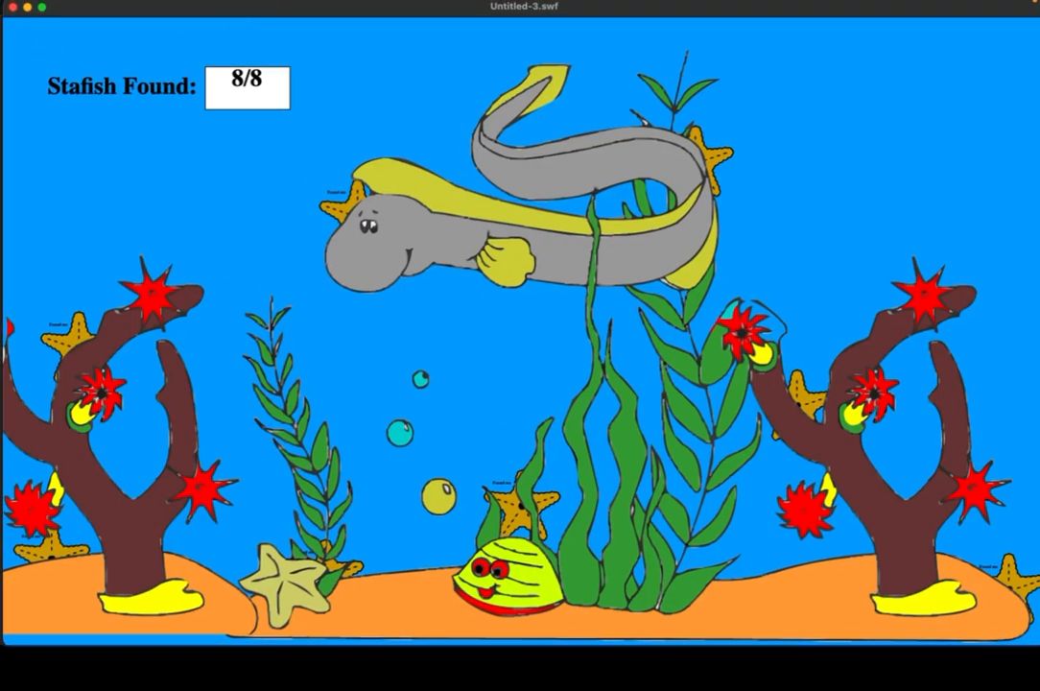
click(13, 9)
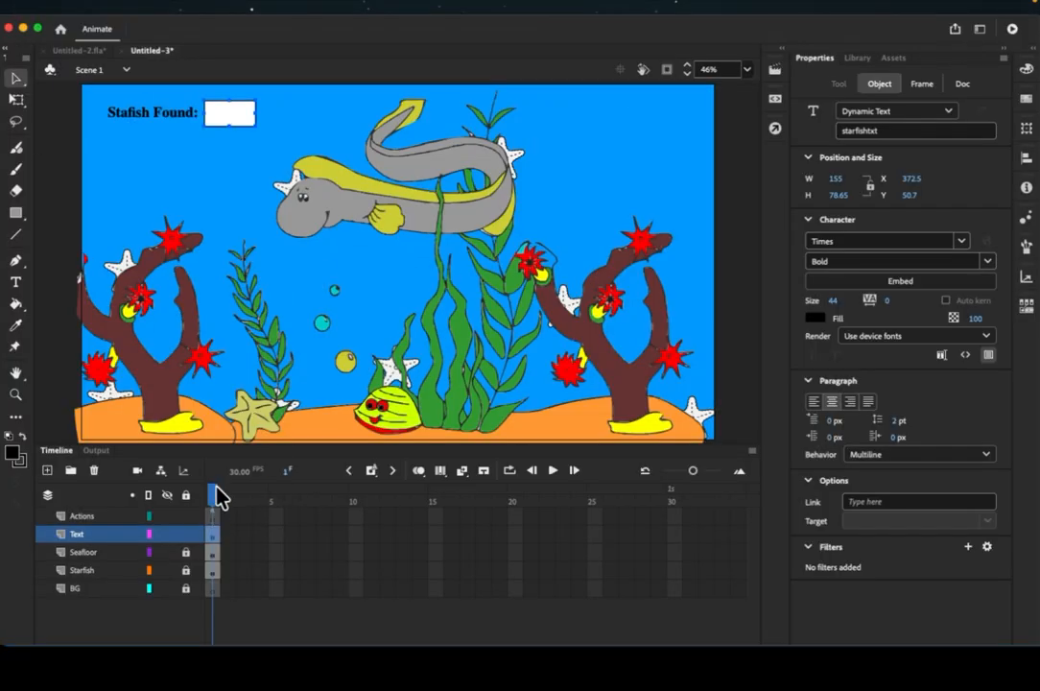
Step: Insert a keyframe at frame 2 of the Actions layer
click(227, 517)
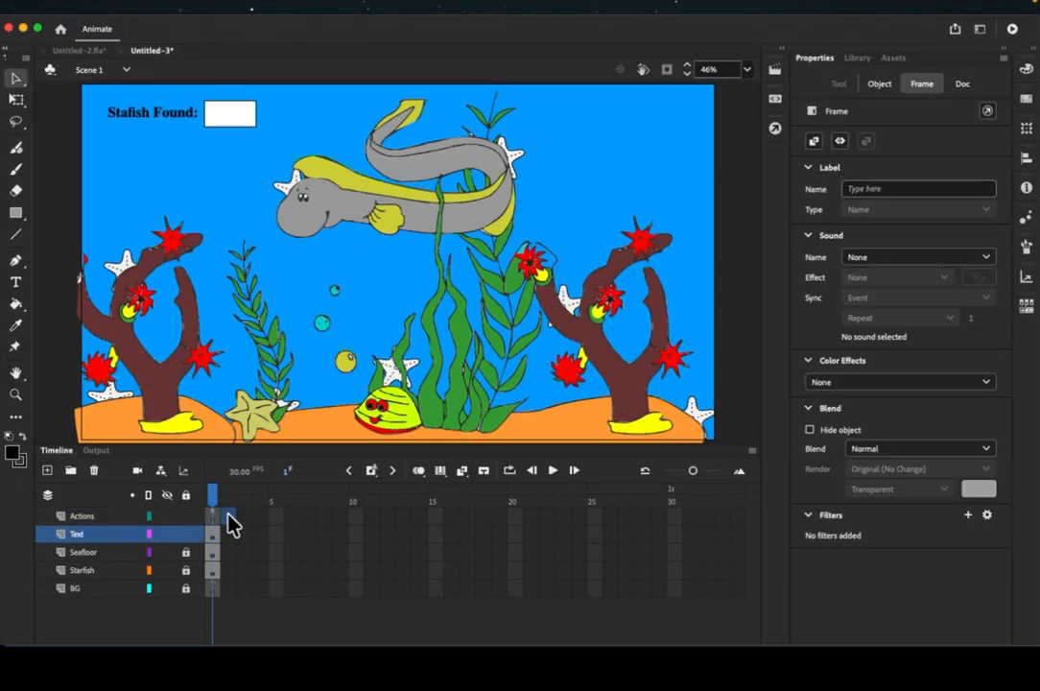
right_click(228, 517)
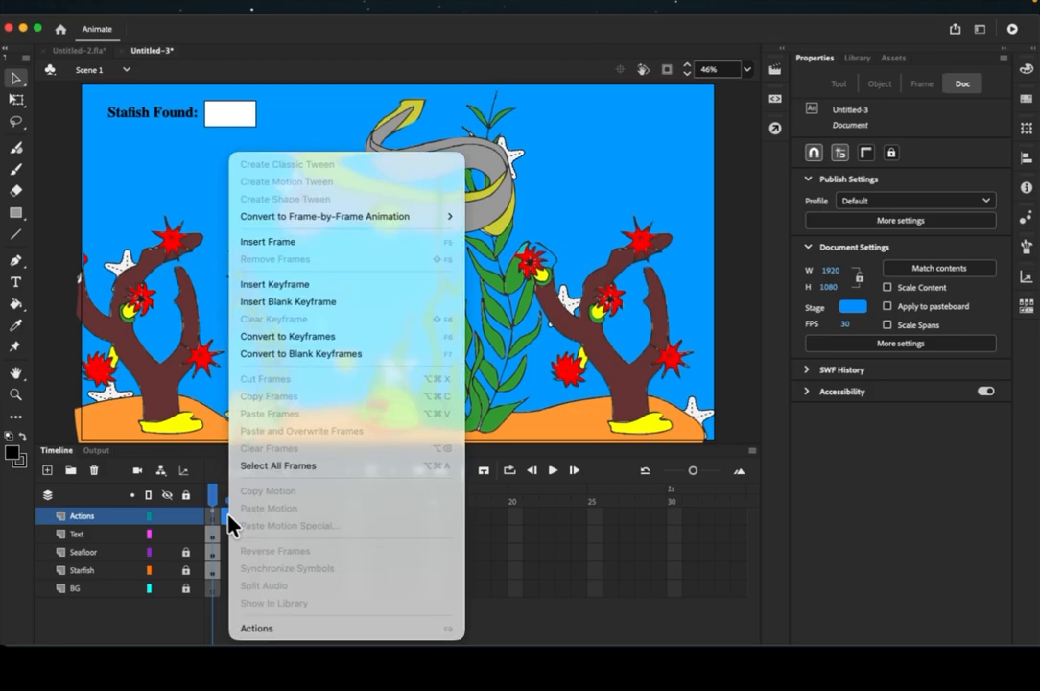
click(282, 285)
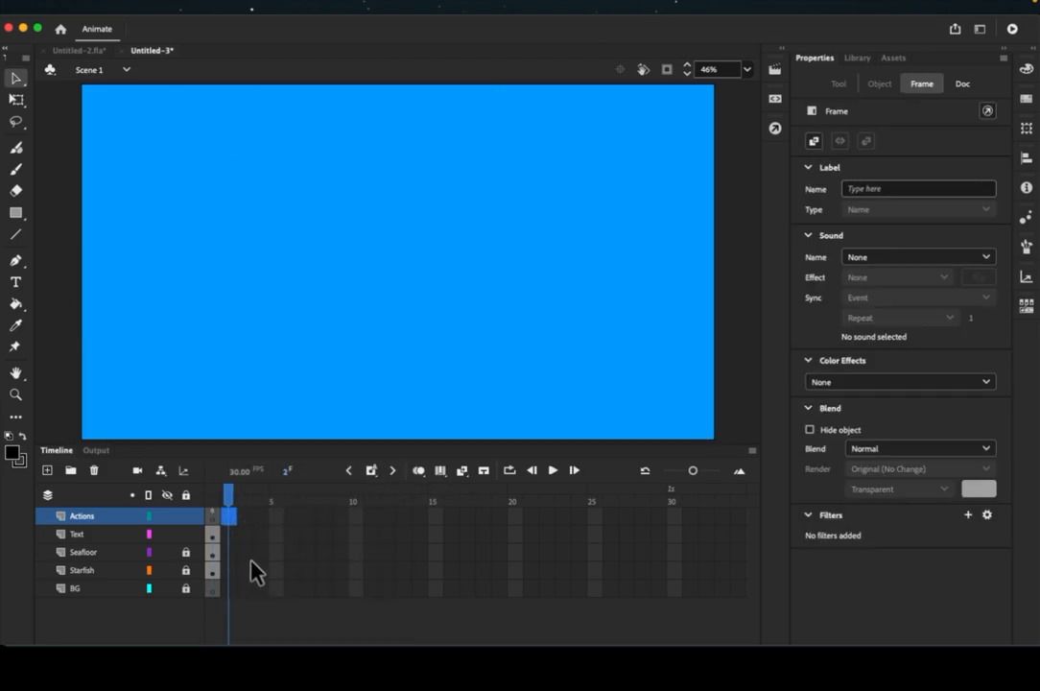
Step: On frame 2 of the Actions layer, draw a static text box about 987 px wide reading "Congratulations!!"
click(229, 589)
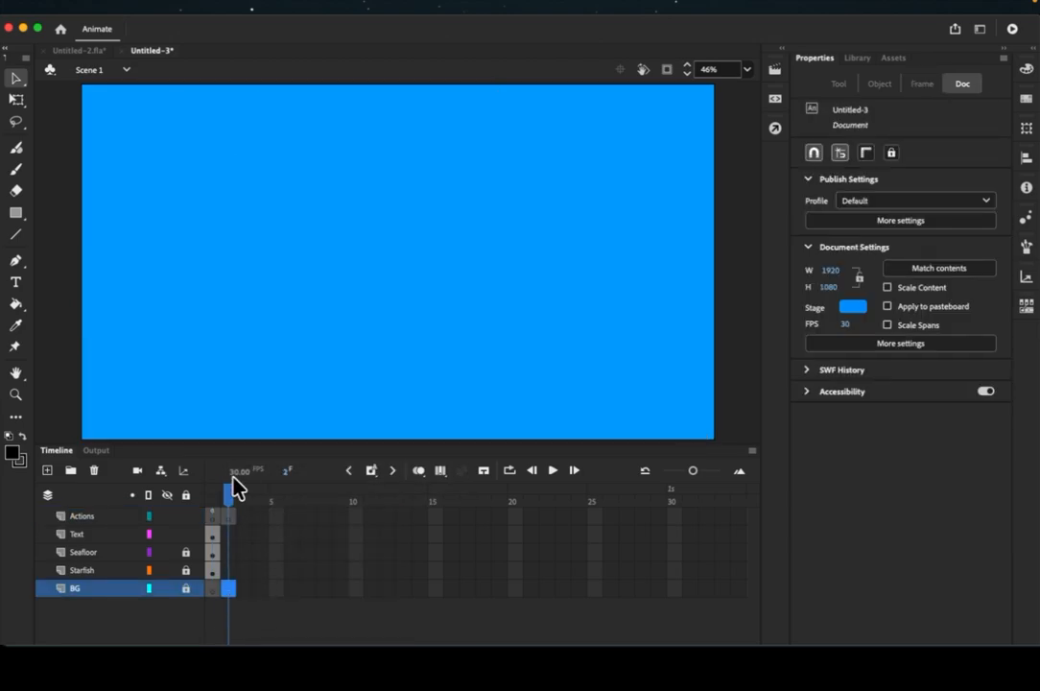
click(231, 515)
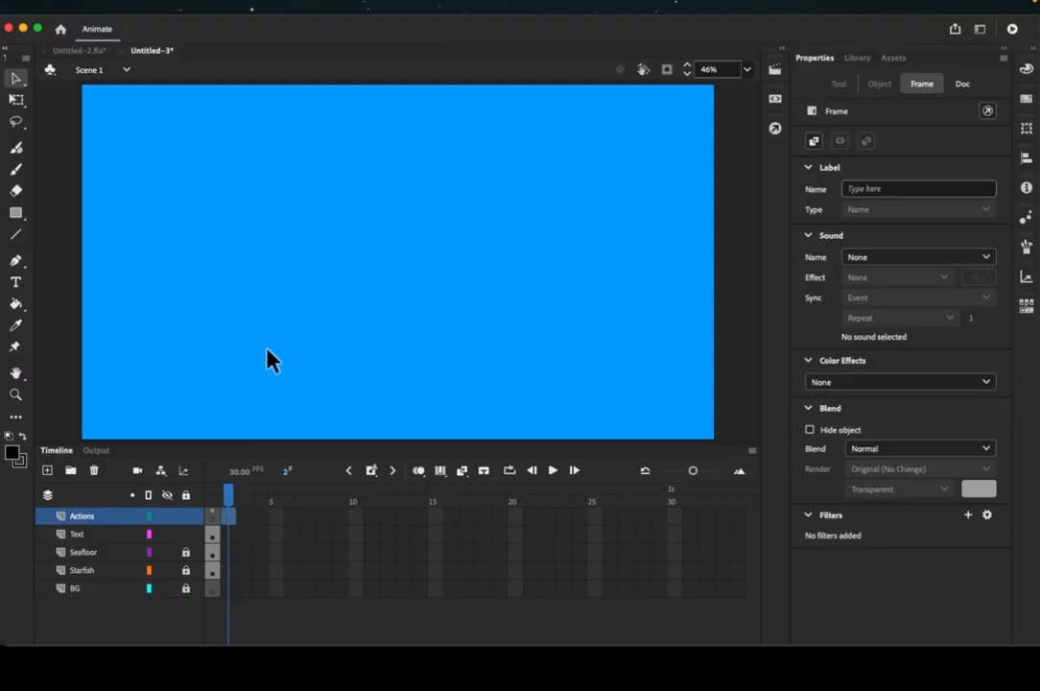
click(13, 282)
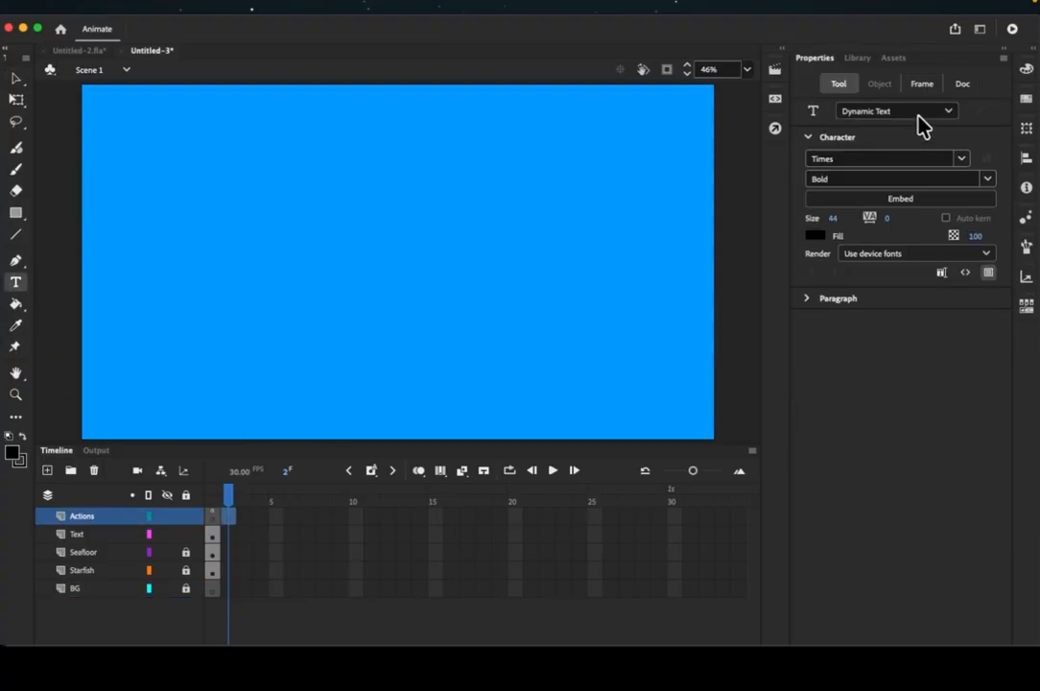
click(916, 113)
click(911, 131)
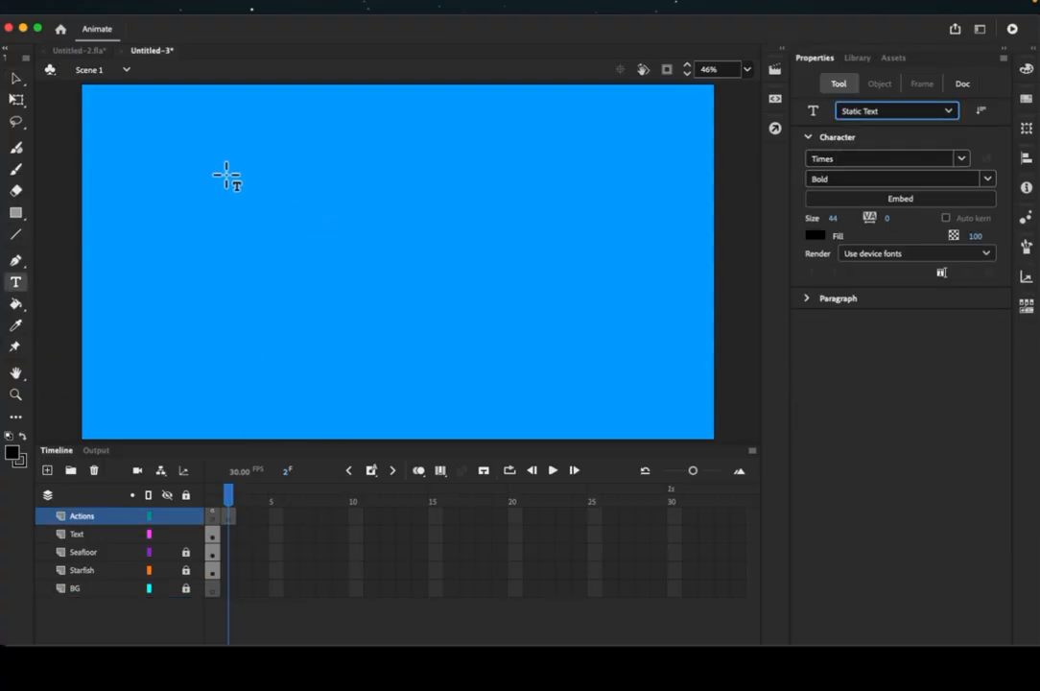
drag(226, 165, 549, 244)
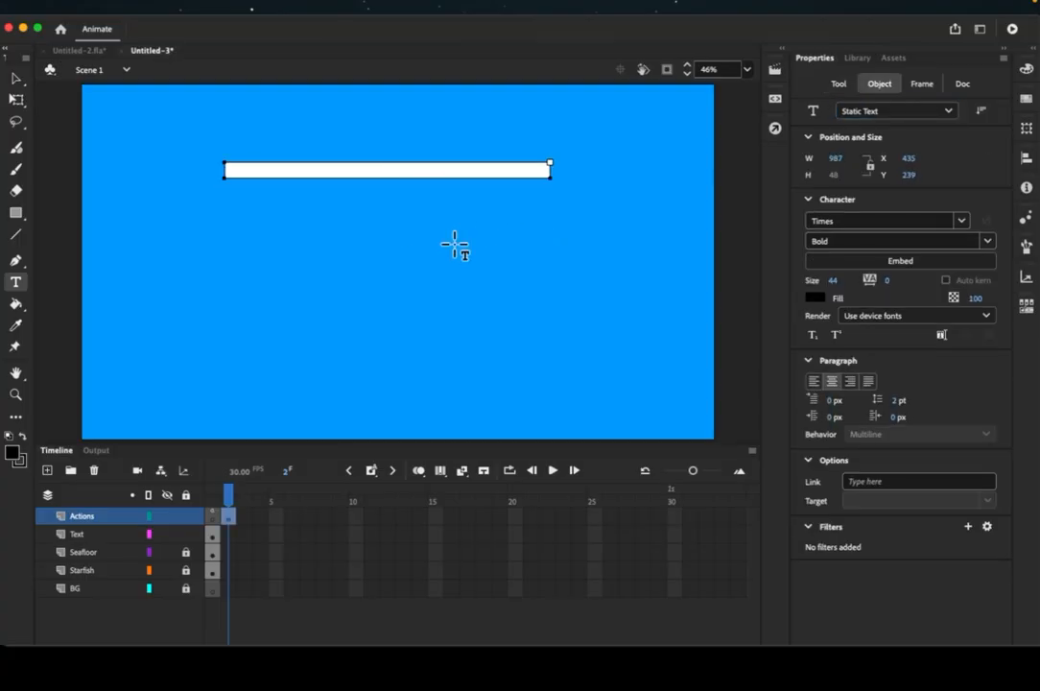
text(Congratulations)
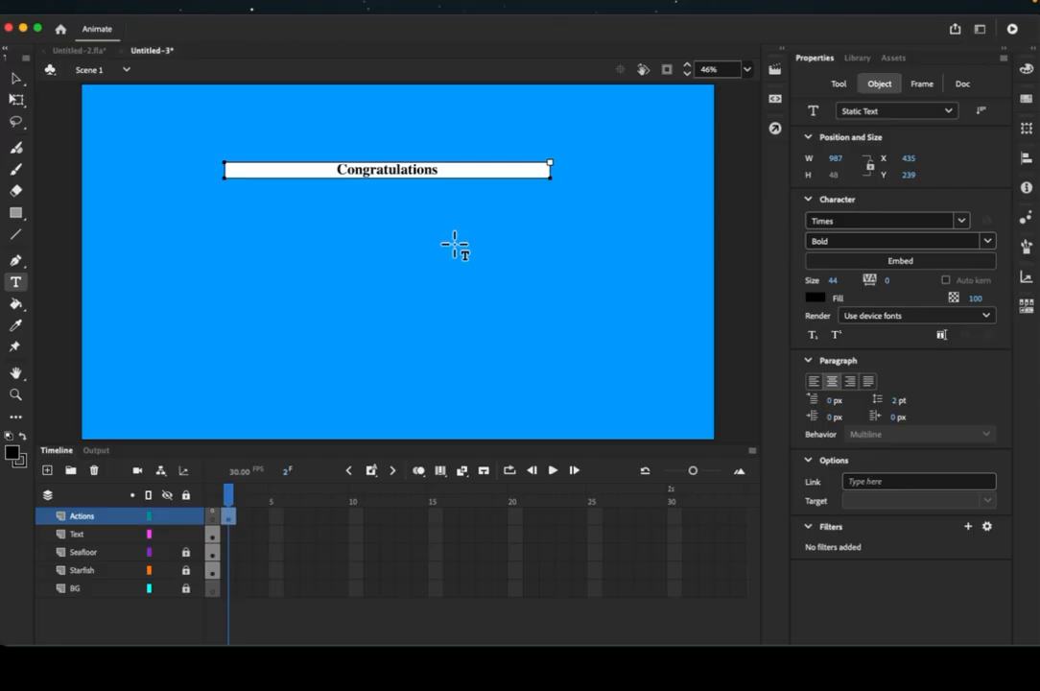
text(!!)
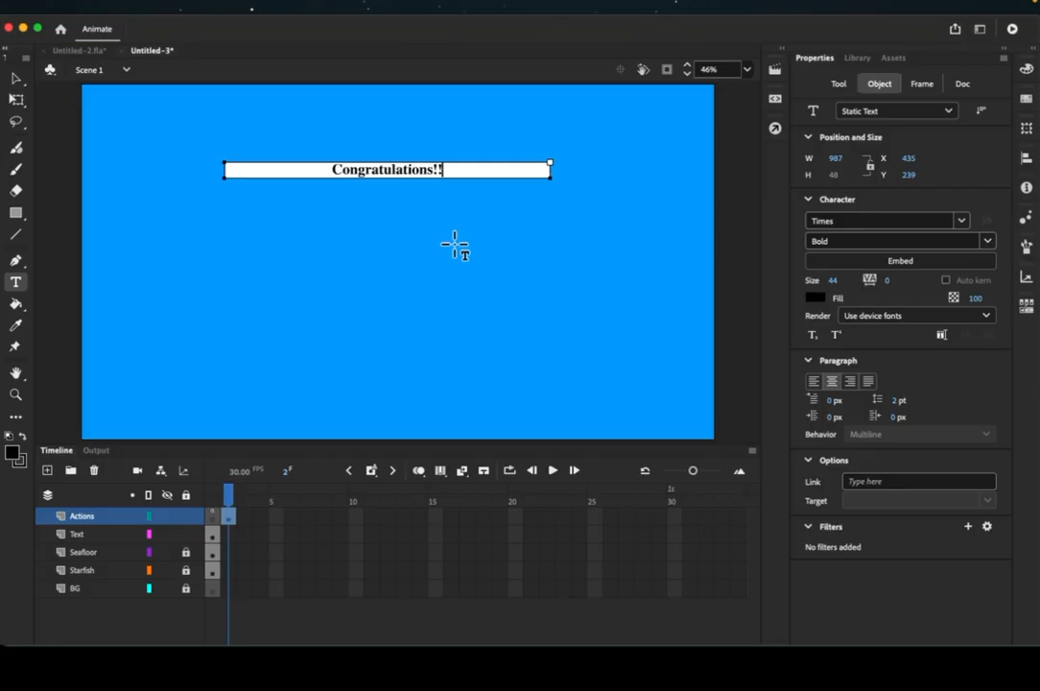
Step: Add a second line to the text box reading "You have found all the Starfish"
key(Return)
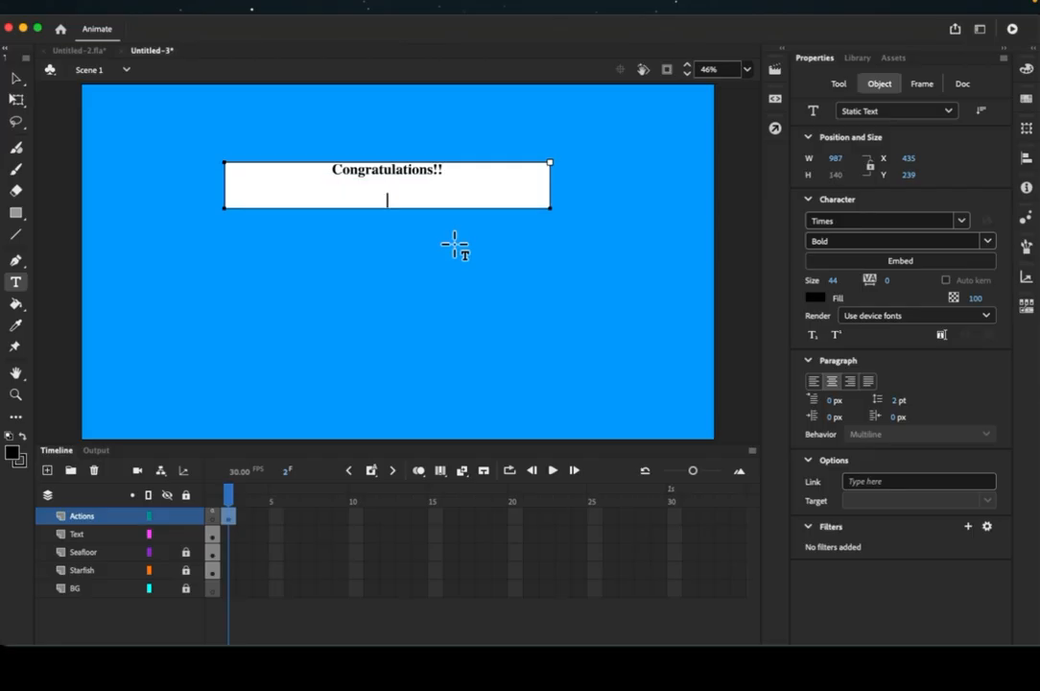
text(You have Foun)
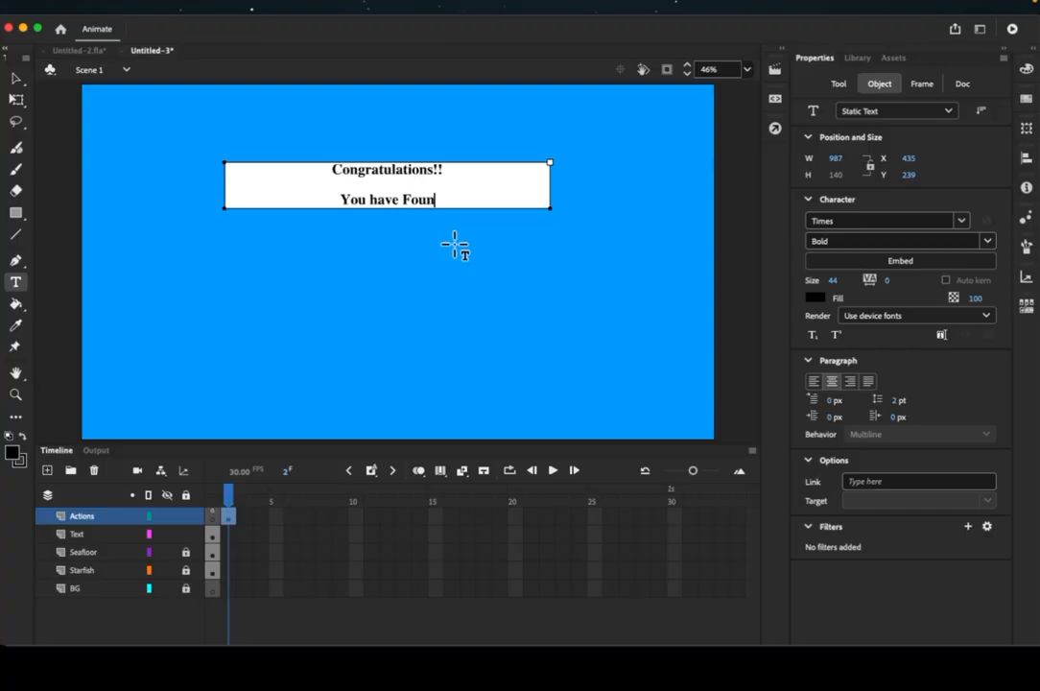
key(BackSpace)
key(BackSpace)
key(BackSpace)
key(BackSpace)
text(f)
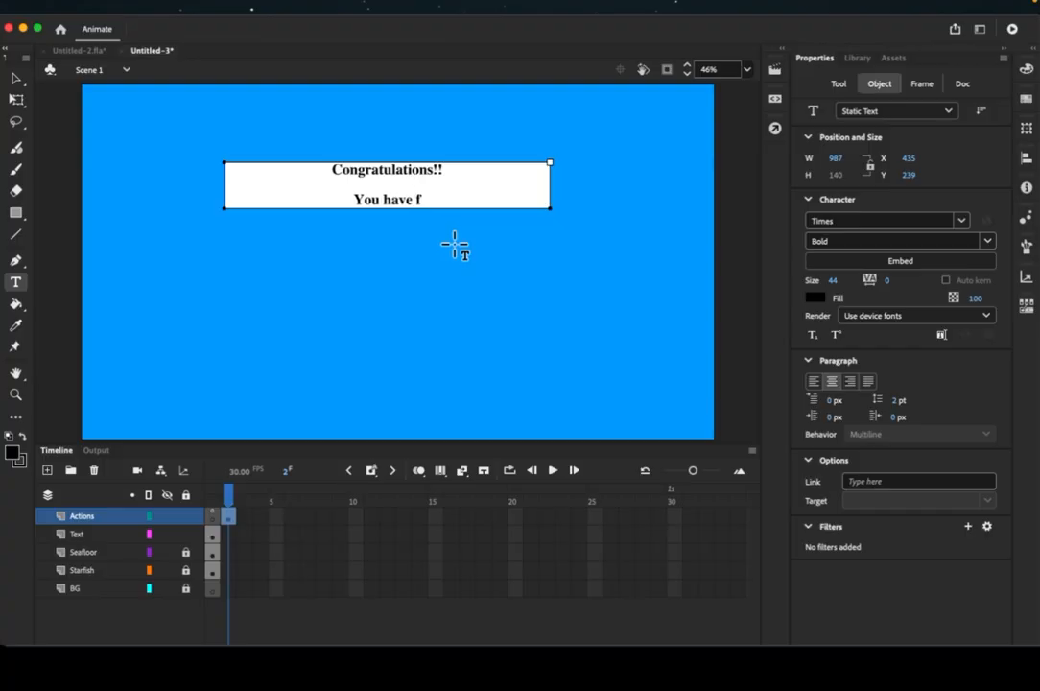
text(ound all)
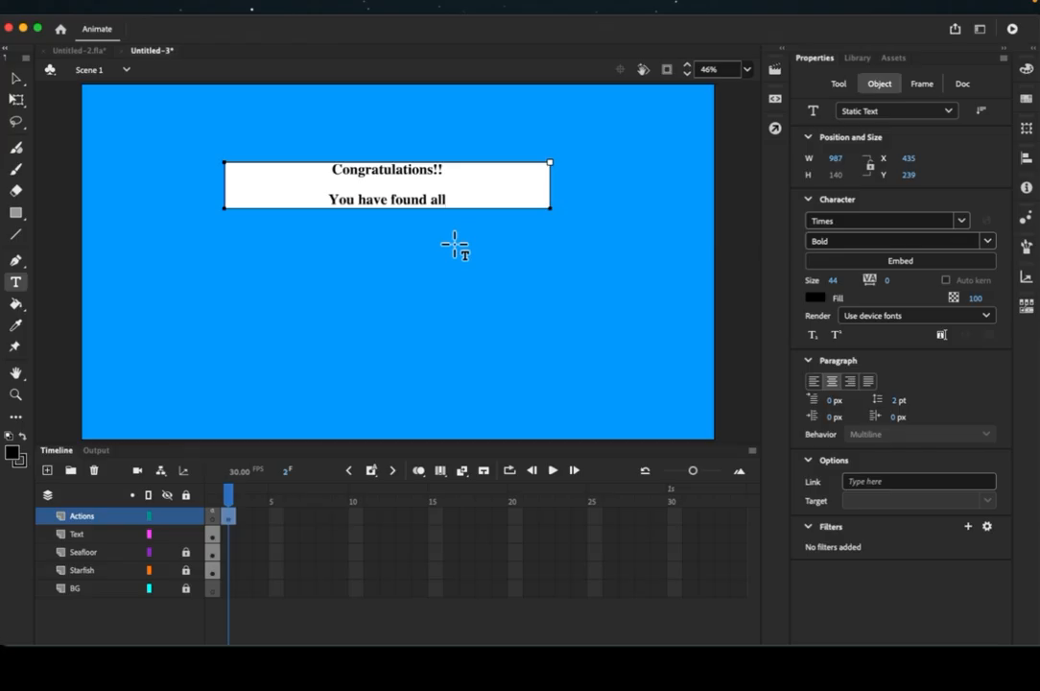
text( the Starf)
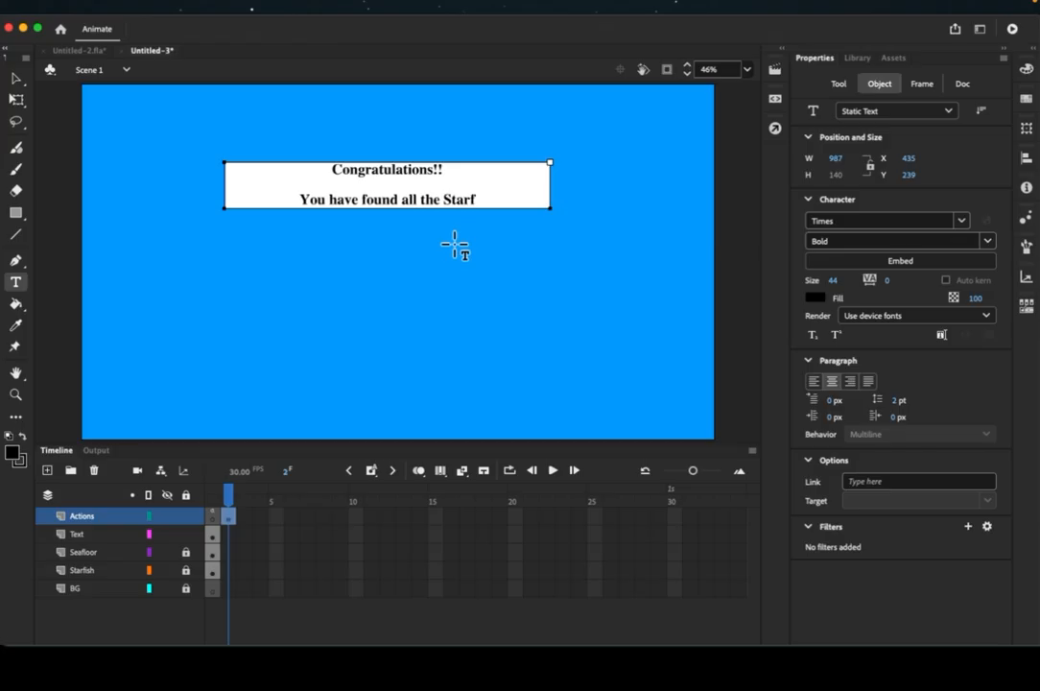
text(ish)
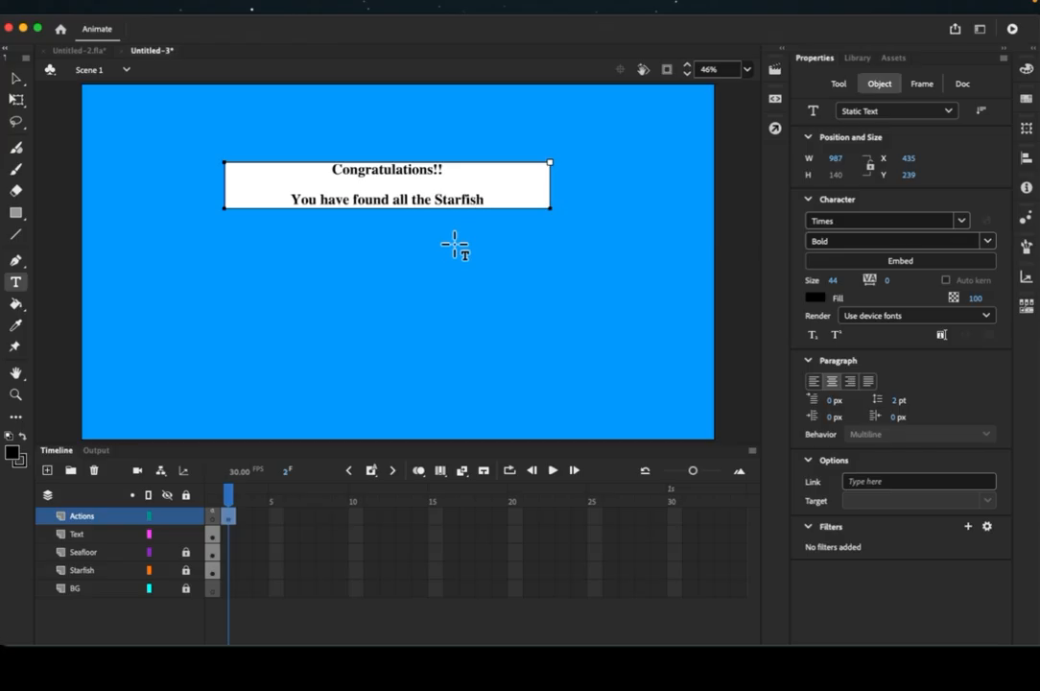
Step: Move the congratulations text to about X 497, Y 410 near the stage's middle and set its font size to 70
click(16, 79)
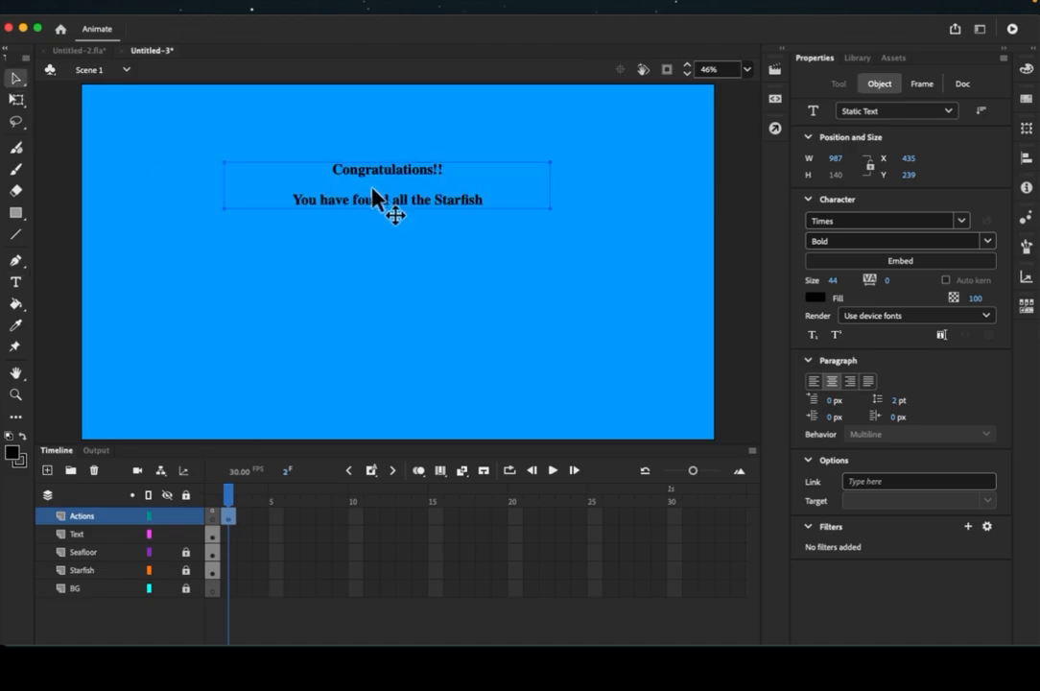
drag(393, 205, 413, 260)
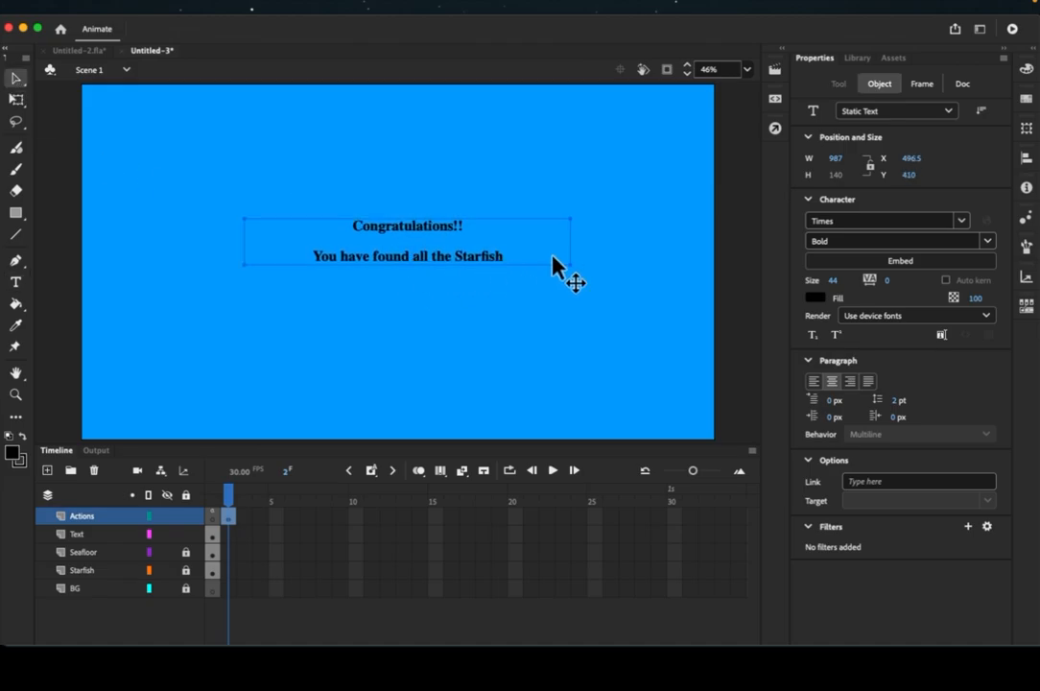
drag(833, 280, 858, 280)
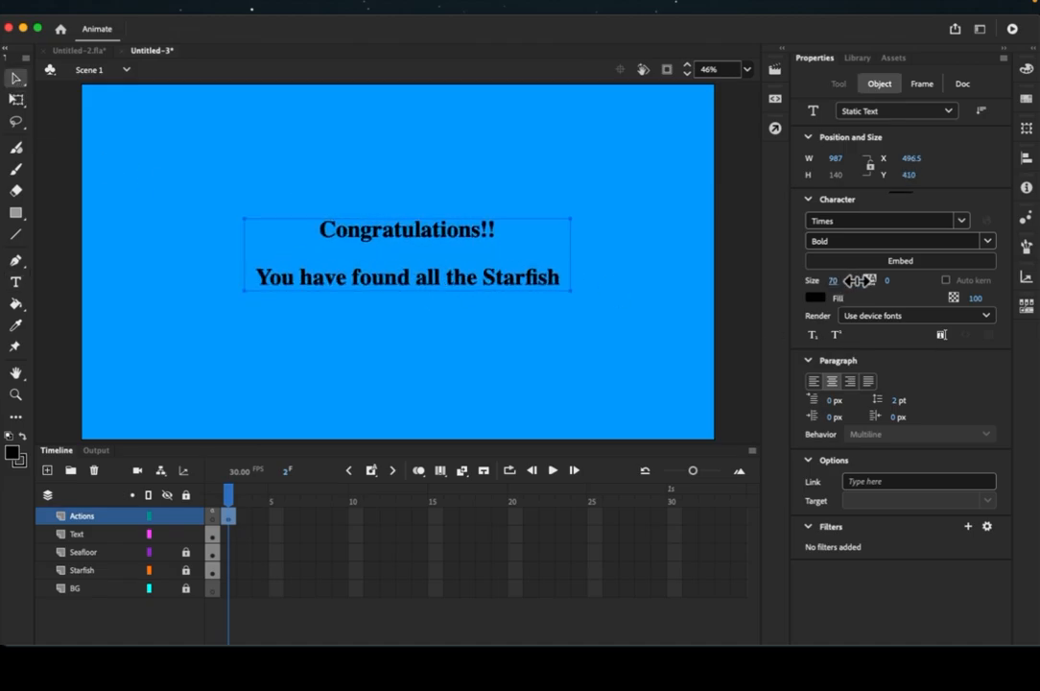
mouse_move(227, 491)
mouse_down()
mouse_move(216, 489)
mouse_move(232, 492)
mouse_up()
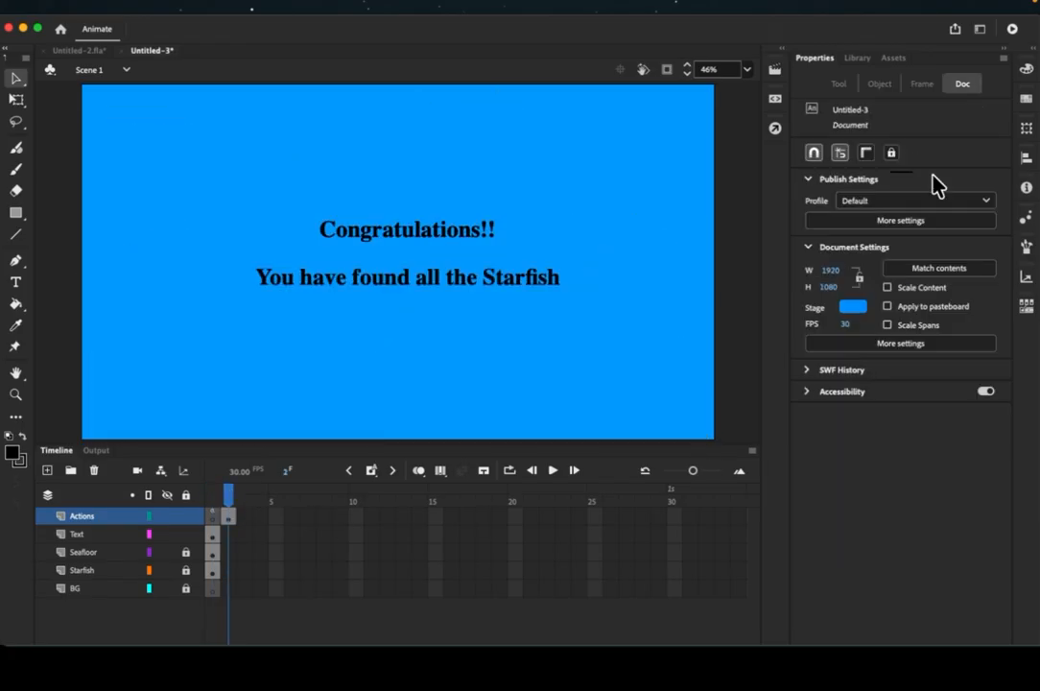
Step: Test the movie by finding all eight starfish to check the jump to the congratulations frame, and close the preview
click(1012, 30)
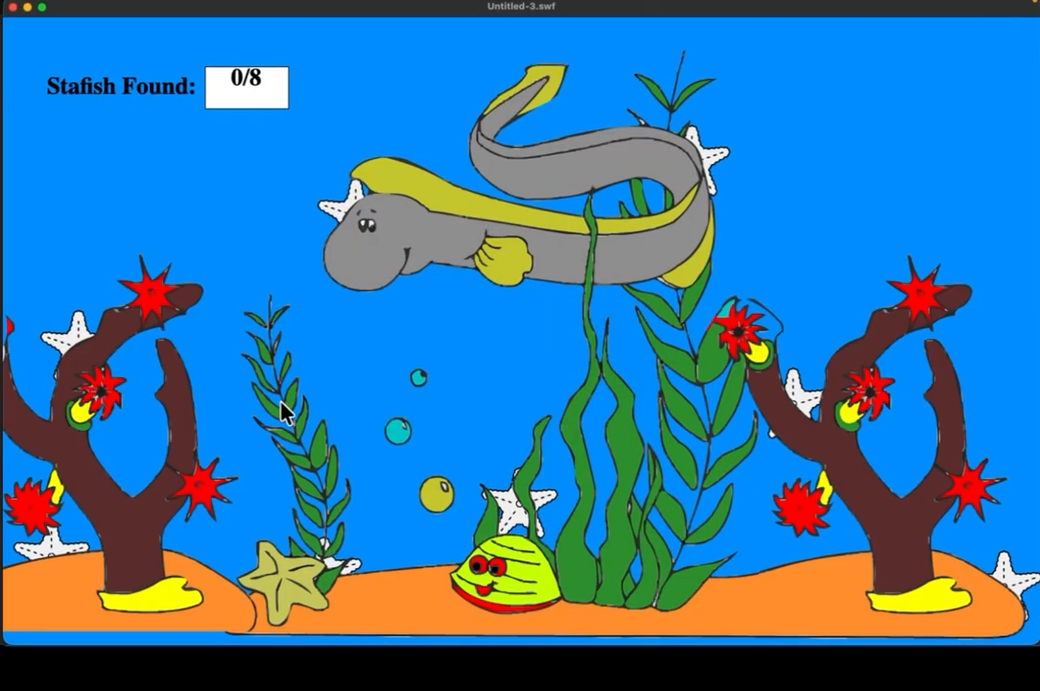
click(50, 552)
click(75, 337)
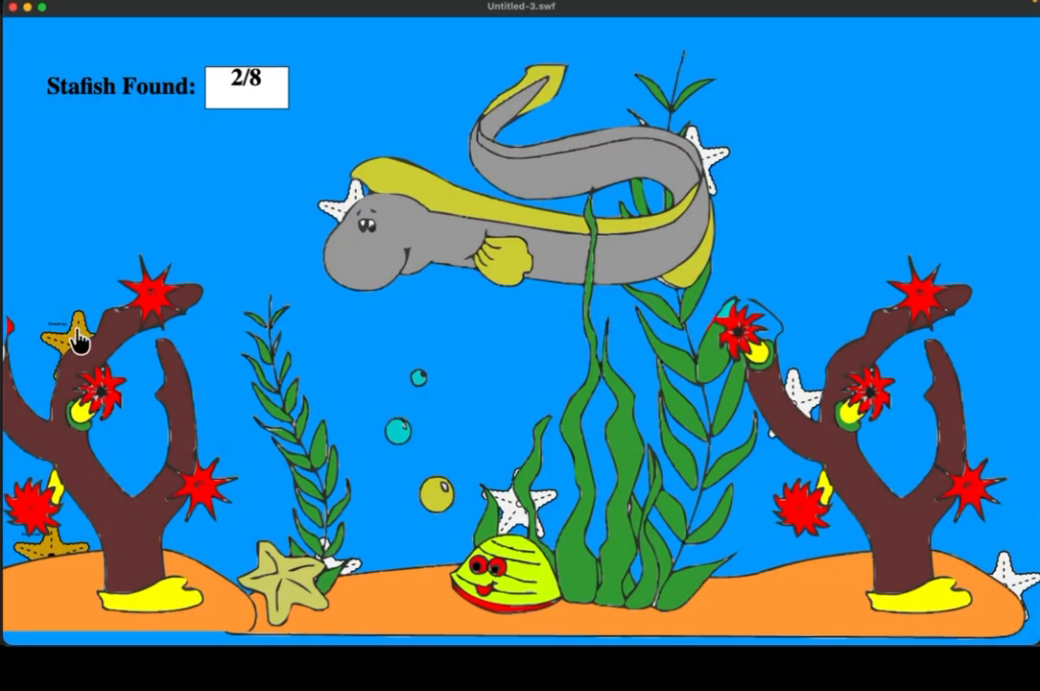
click(349, 570)
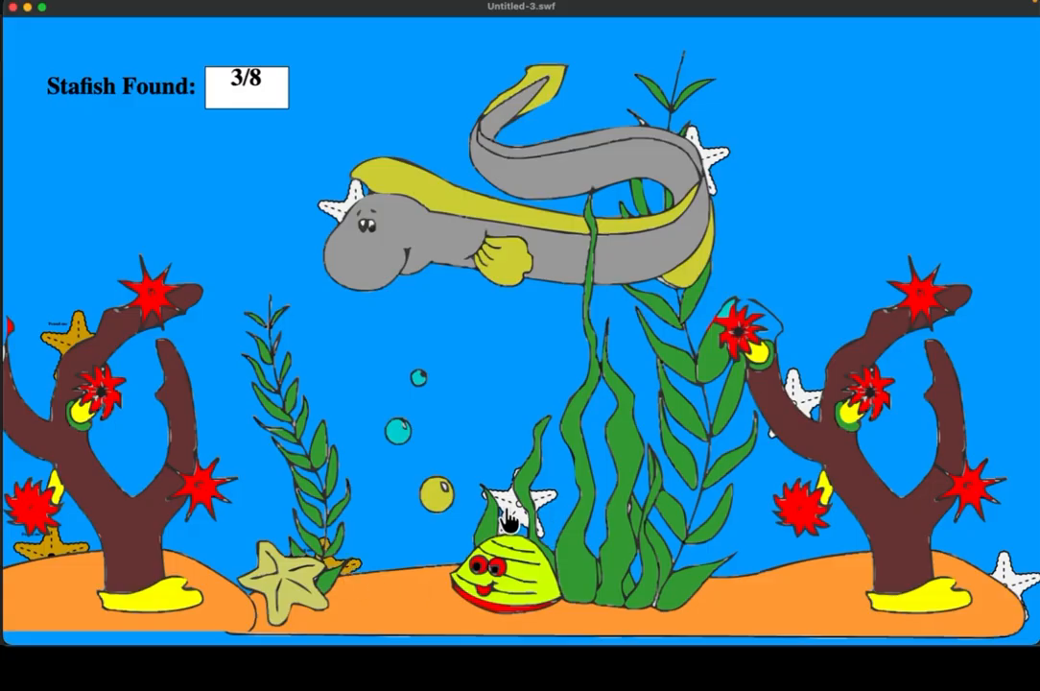
click(518, 494)
click(805, 402)
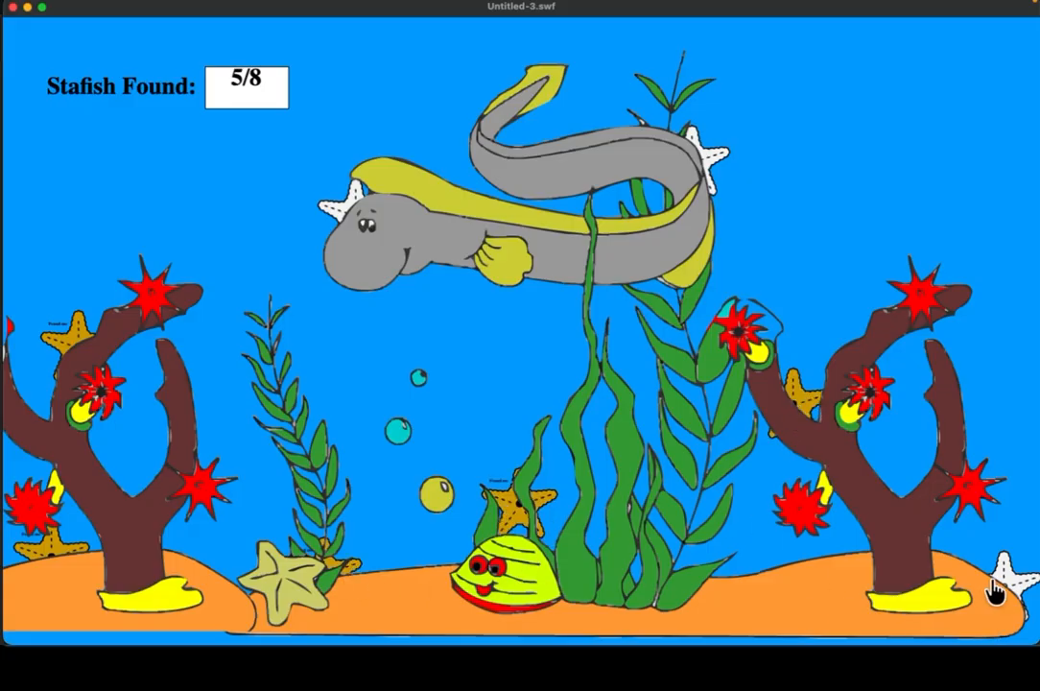
click(1004, 570)
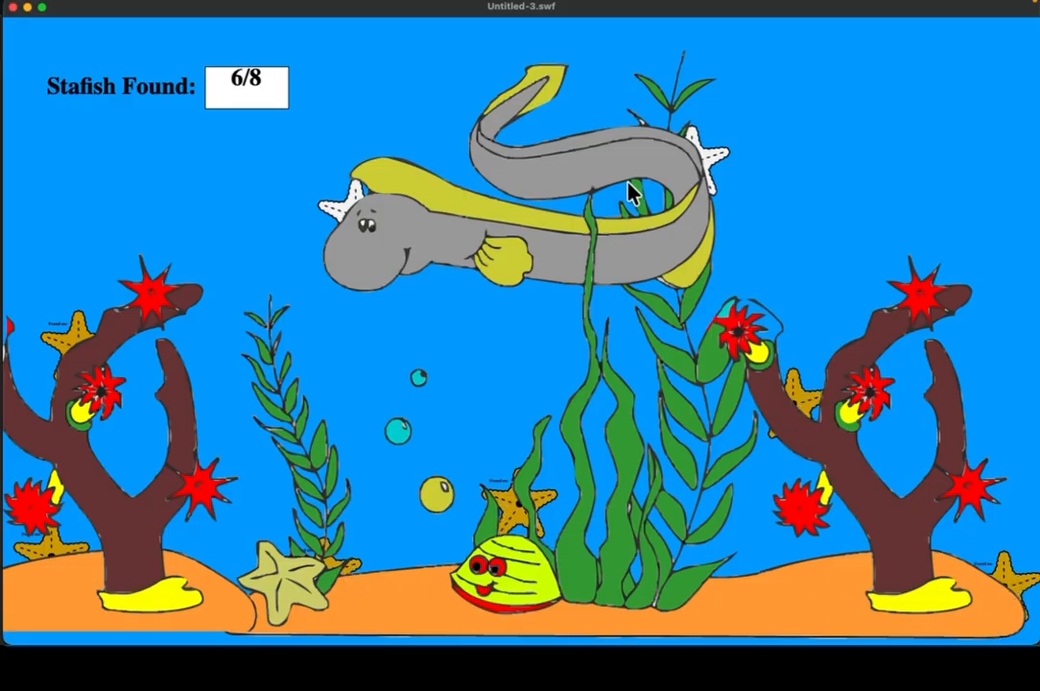
click(707, 162)
click(351, 204)
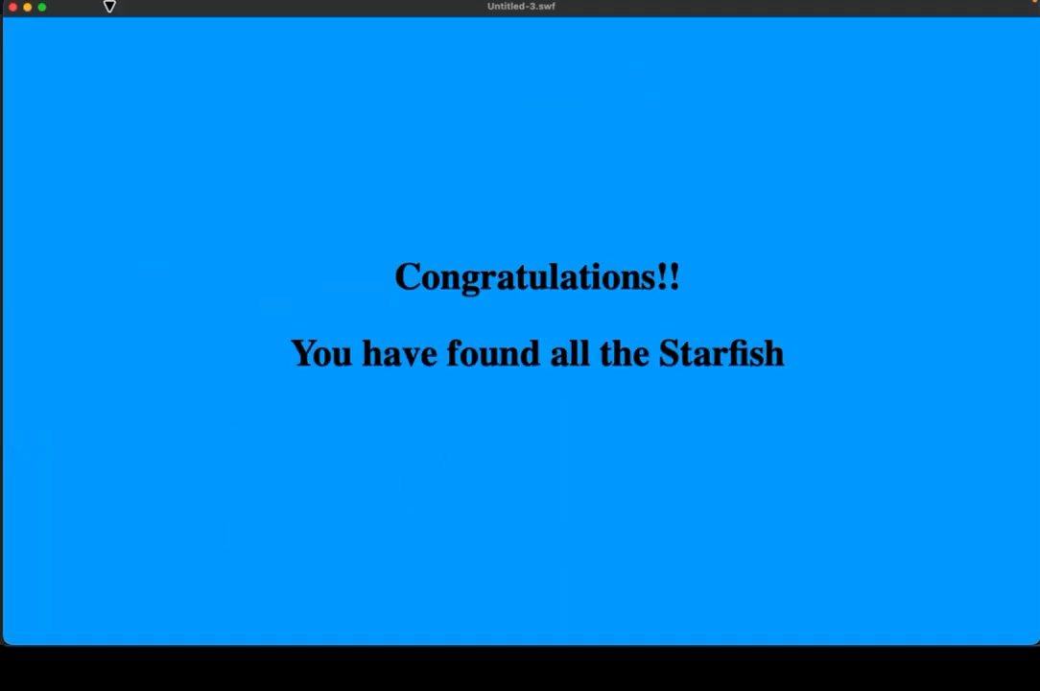
click(12, 6)
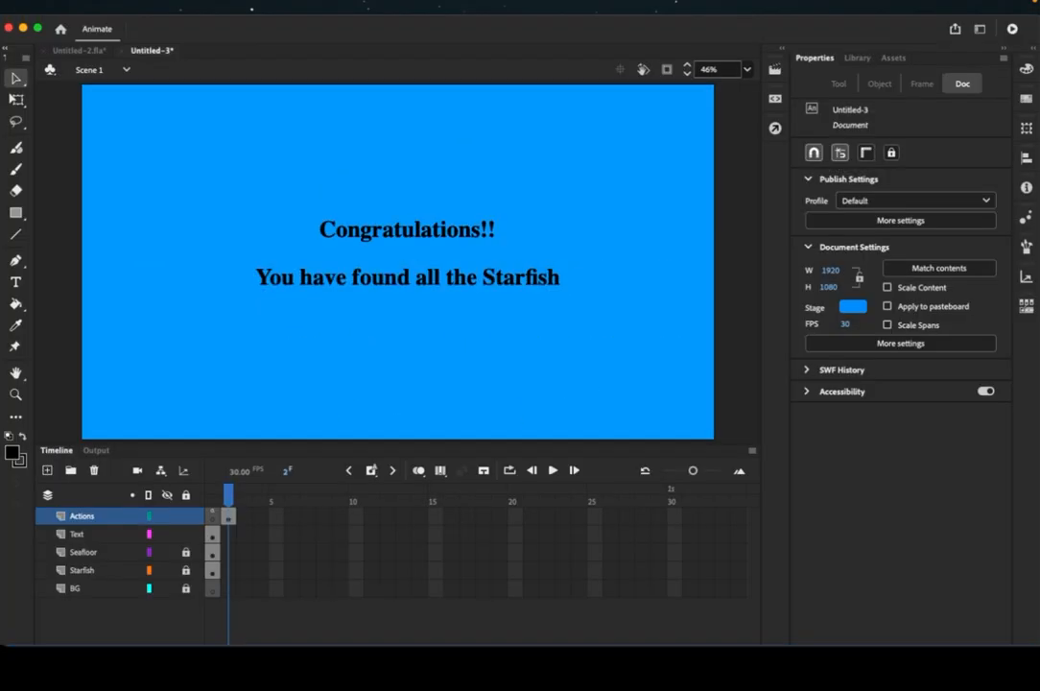